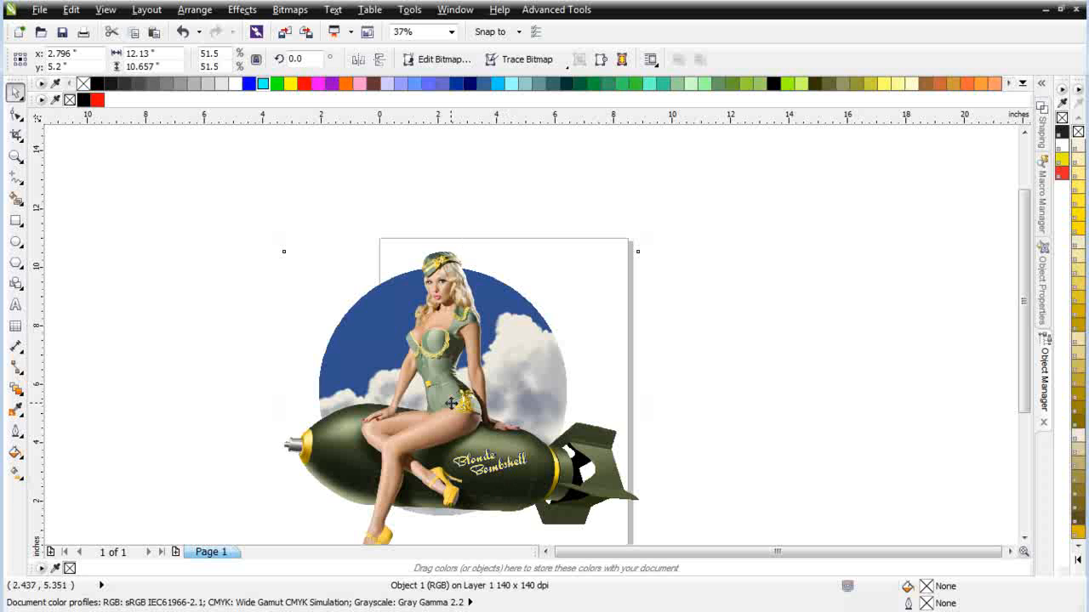
# Step: Move the pin-up bomb bitmap so it sits more centrally over the page
pyautogui.moveTo(454, 404); pyautogui.dragTo(508, 371)
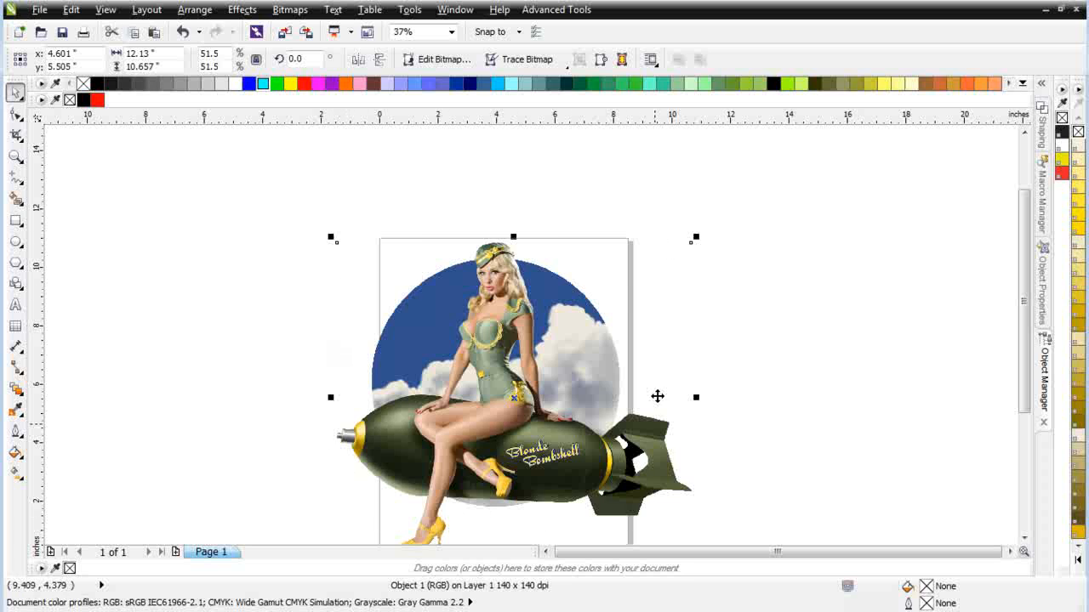
pyautogui.moveTo(520, 329); pyautogui.dragTo(520, 338)
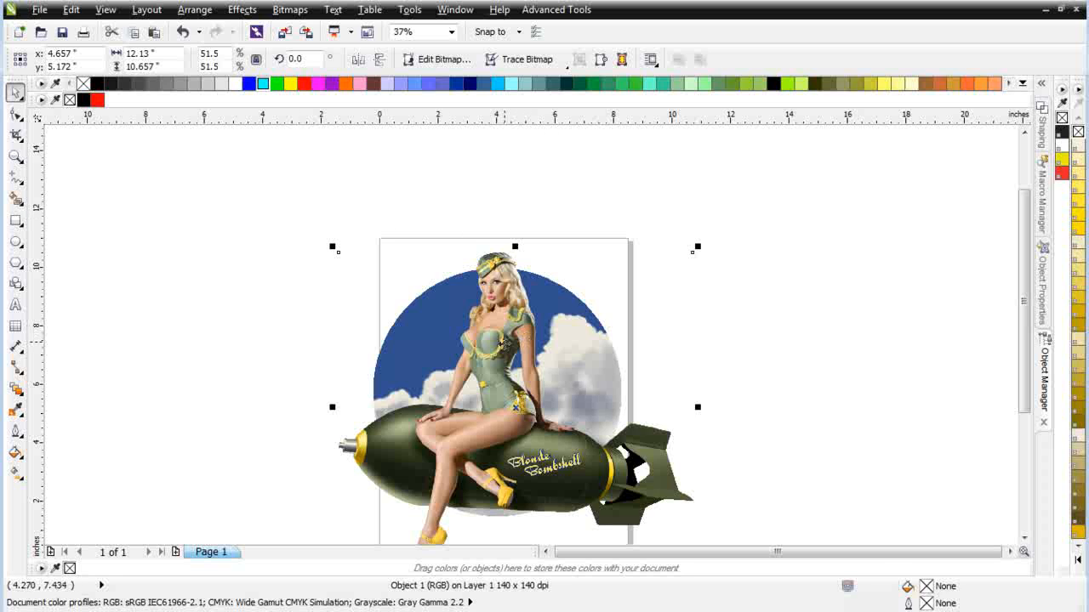
pyautogui.click(507, 348)
# Step: Deselect the bitmap and set the page size to 13 inches wide by 13 inches high
pyautogui.click(284, 233)
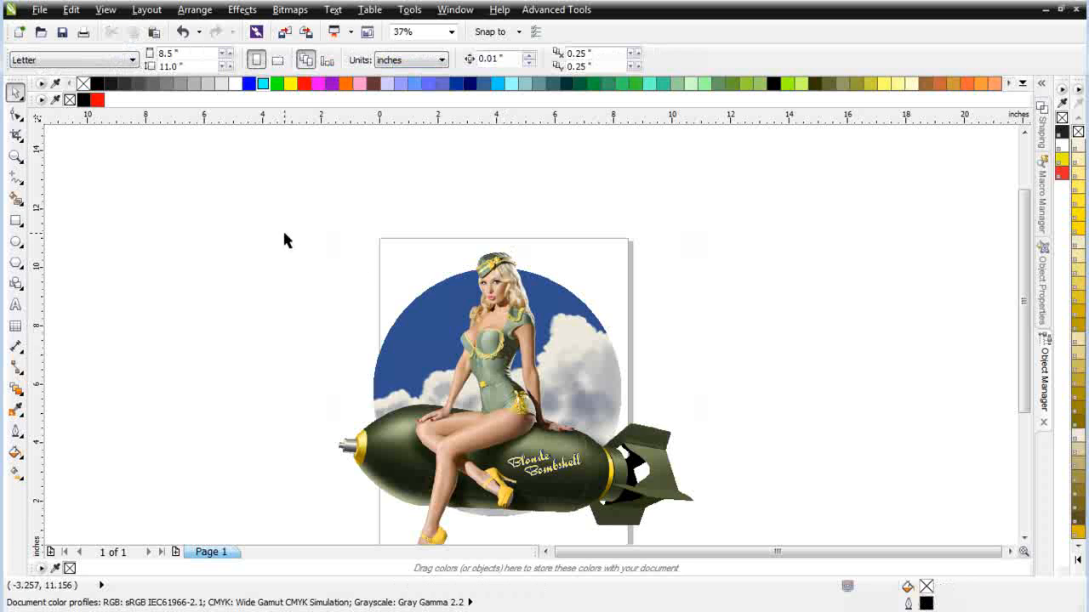
pyautogui.moveTo(181, 54); pyautogui.dragTo(120, 45)
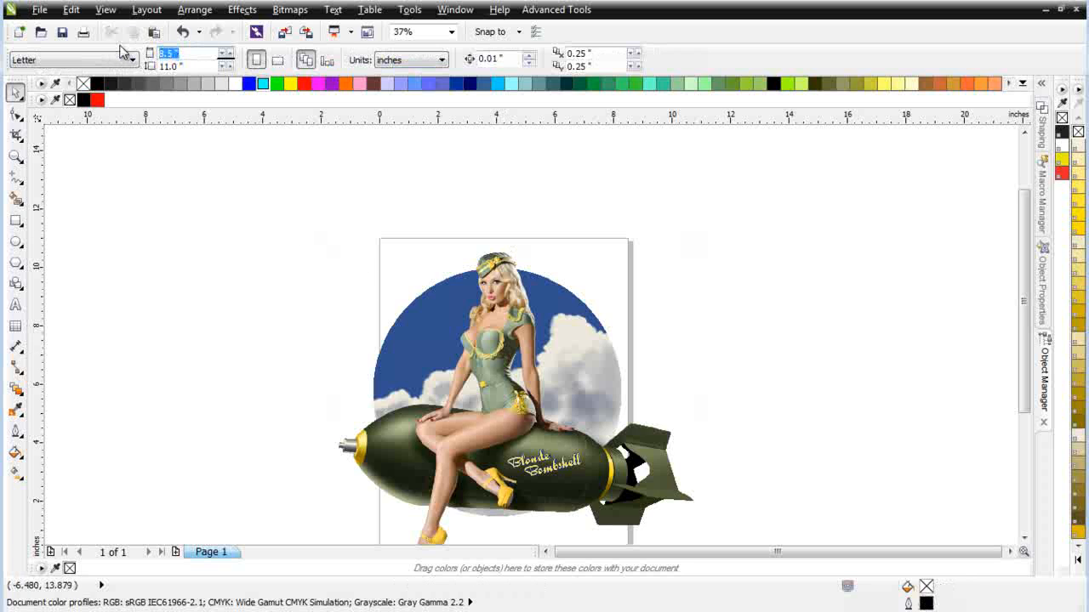
pyautogui.write('13.0')
pyautogui.press('Tab')
pyautogui.write('1')
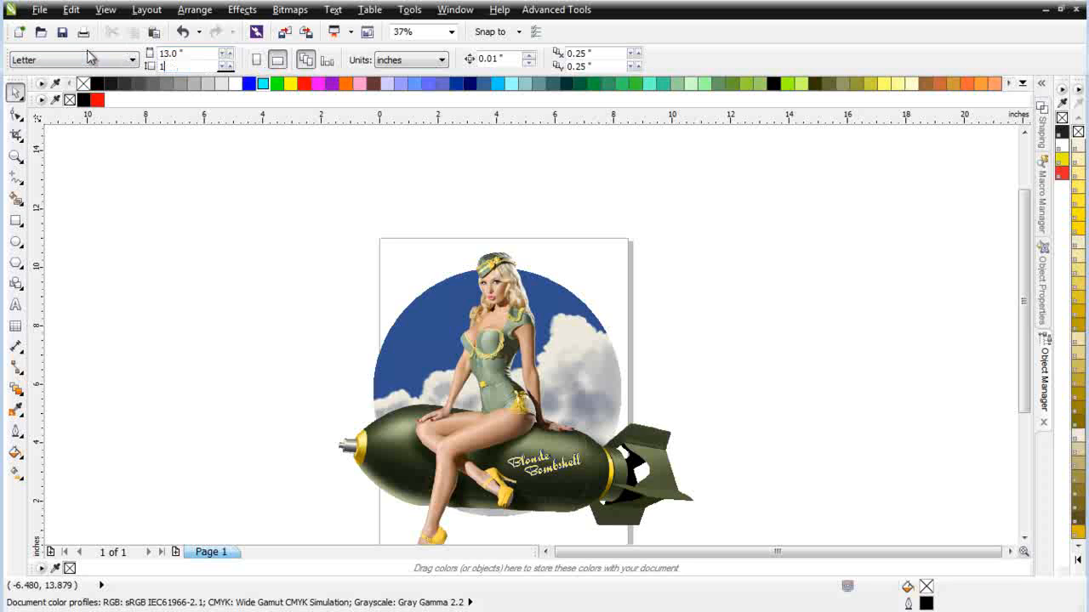
pyautogui.write('3.0')
pyautogui.press('Return')
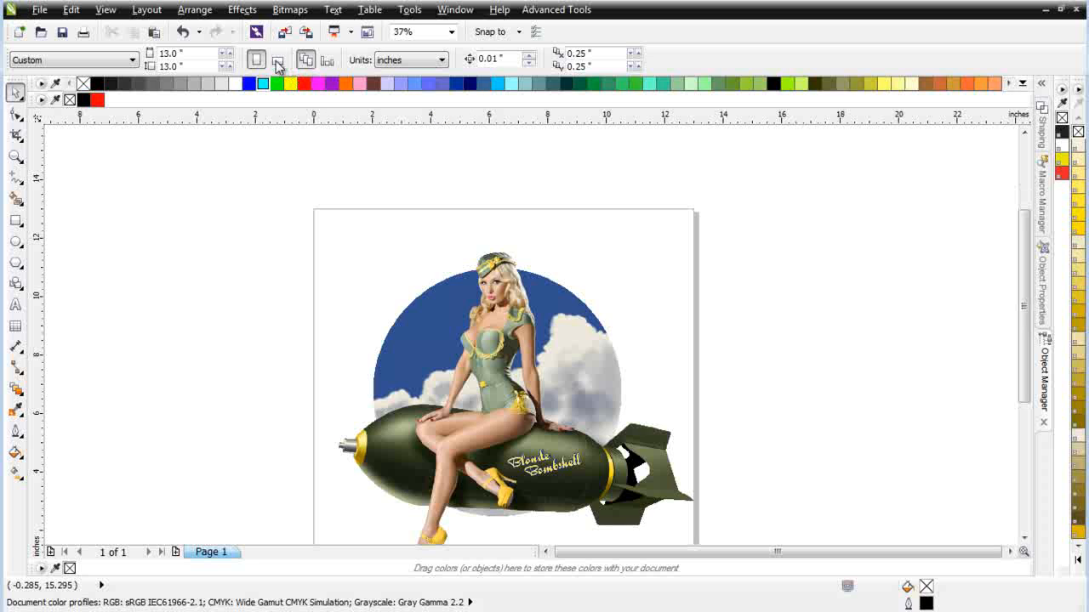
# Step: Set the page height to 19 inches and switch the page to landscape orientation
pyautogui.click(358, 304)
pyautogui.scroll(-1, 357, 304)
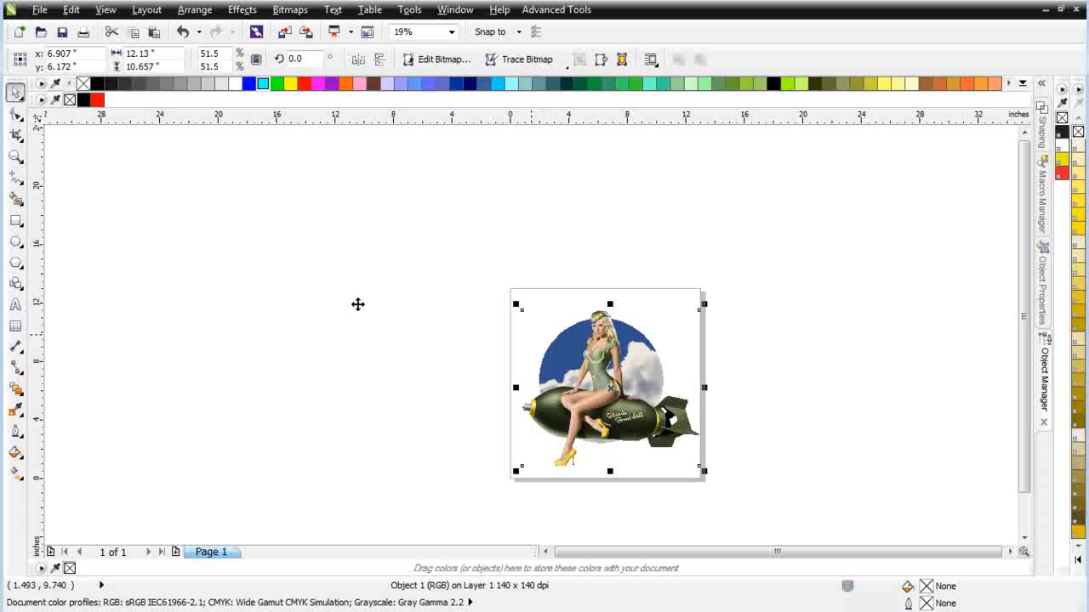
pyautogui.click(774, 449)
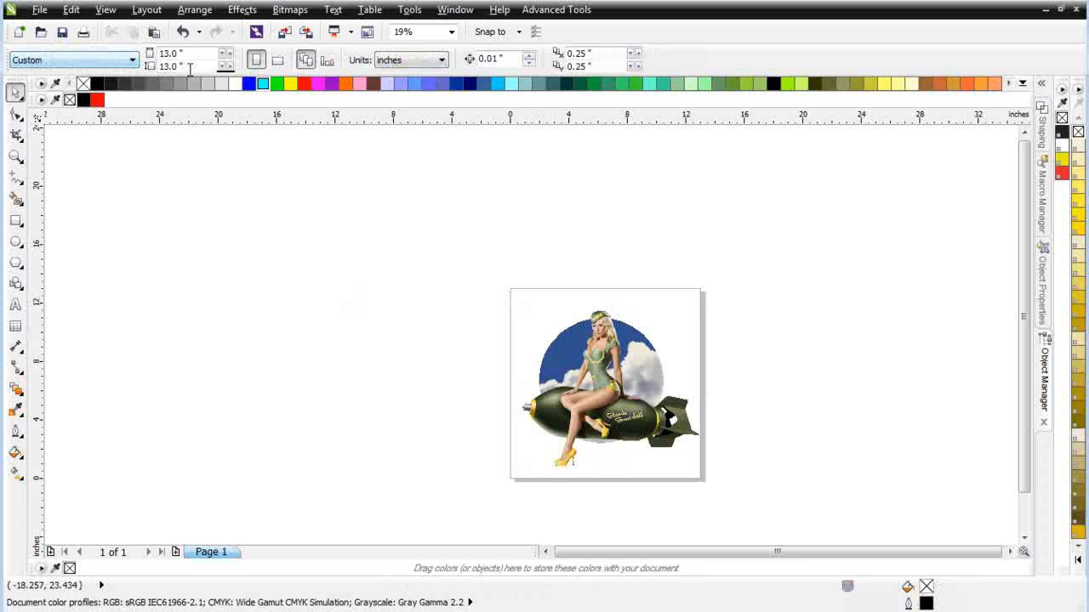
pyautogui.moveTo(192, 69); pyautogui.dragTo(52, 68)
pyautogui.write('1')
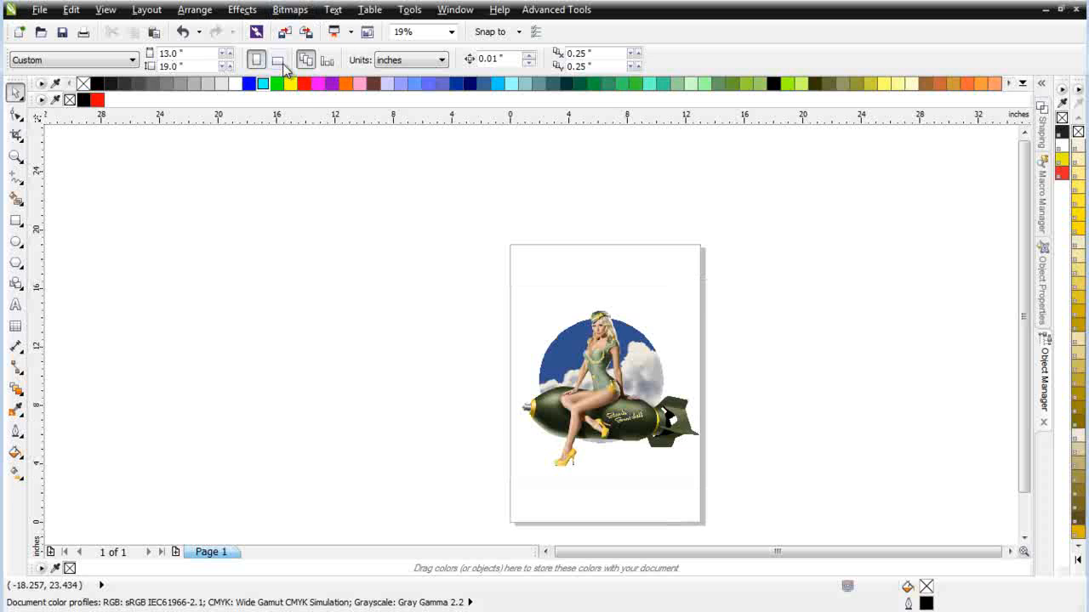
pyautogui.click(278, 61)
# Step: Select the pin-up bitmap and open it for editing in Corel PHOTO-PAINT
pyautogui.click(579, 417)
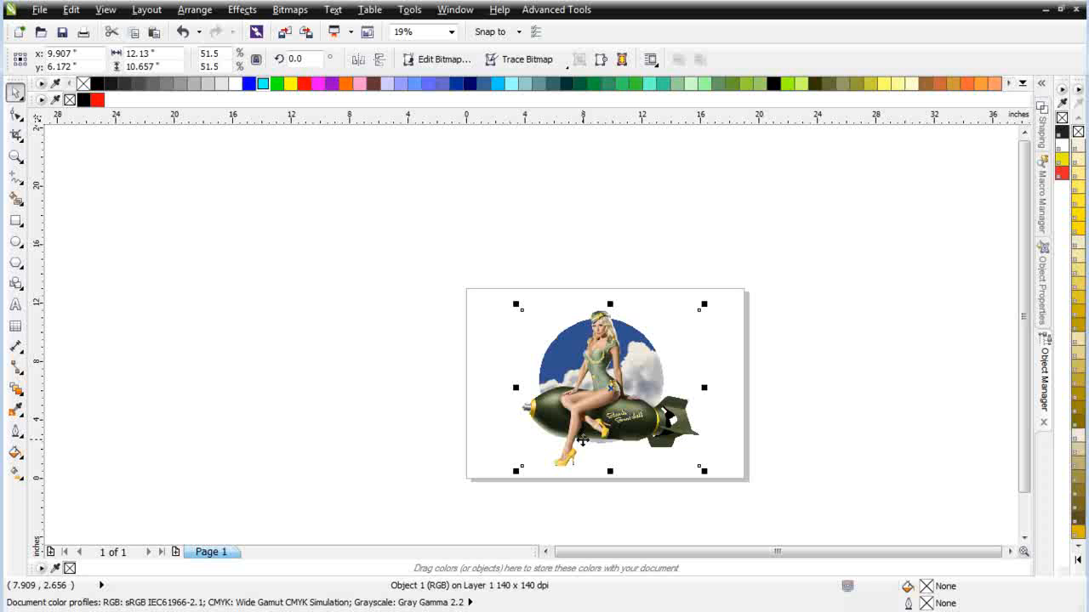
pyautogui.scroll(4, 582, 440)
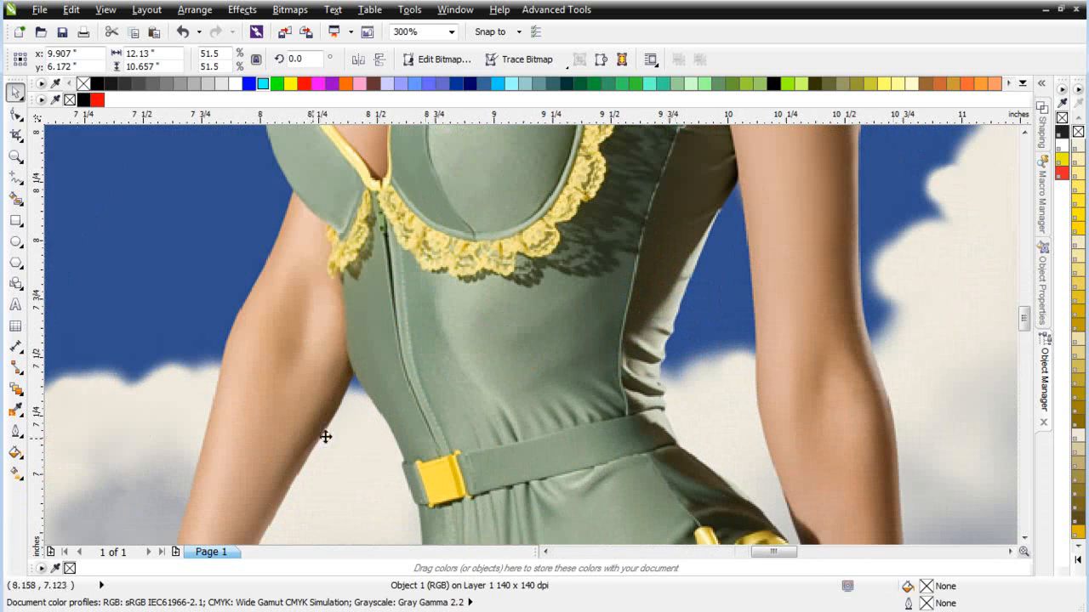
pyautogui.scroll(1, 533, 334)
pyautogui.scroll(1, 553, 336)
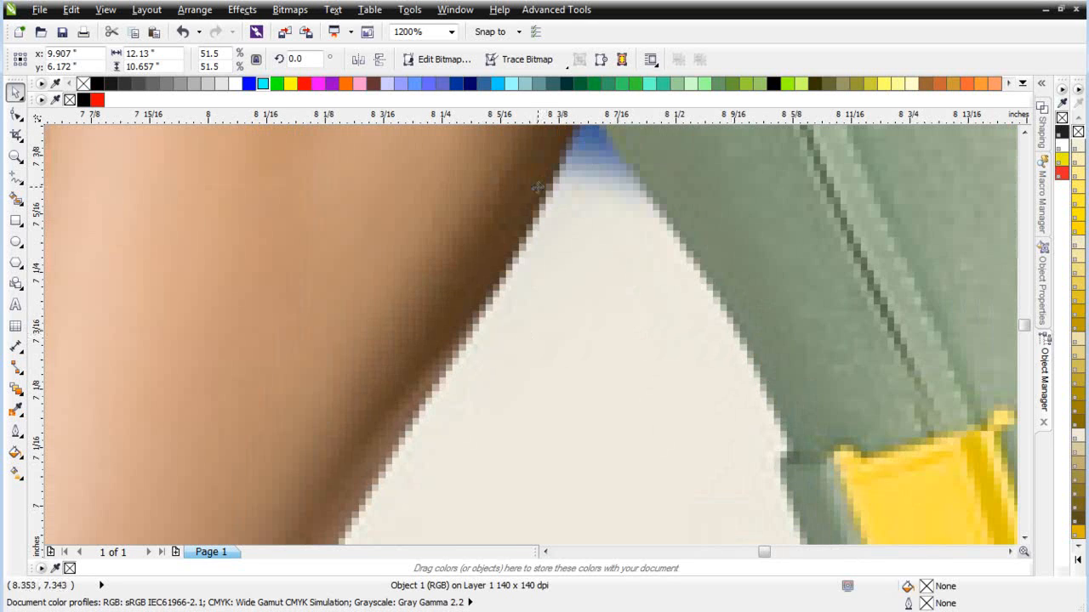
pyautogui.scroll(-1, 877, 406)
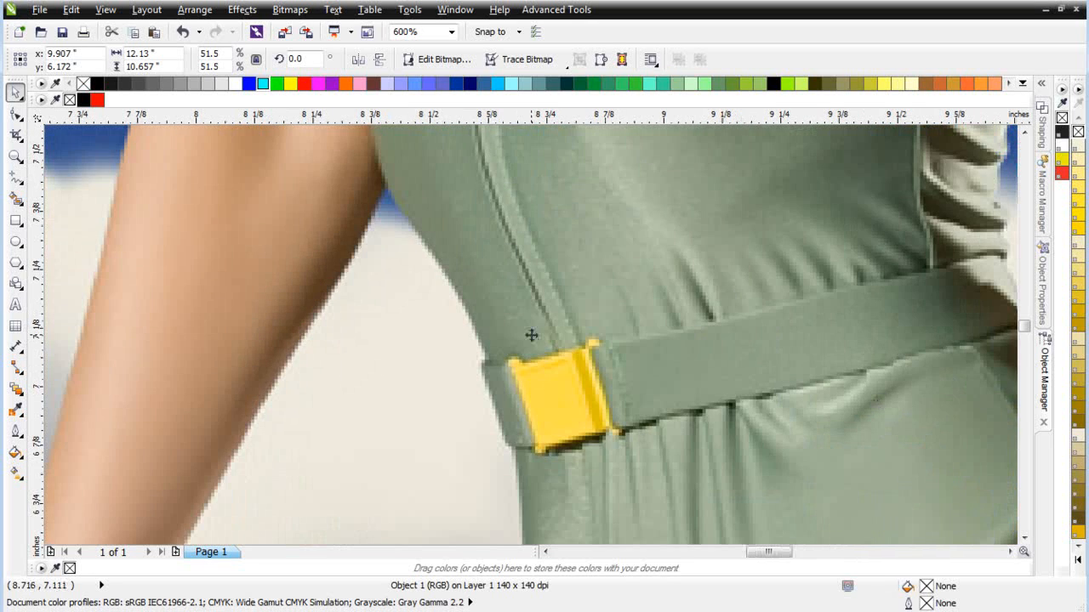
pyautogui.scroll(-4, 530, 335)
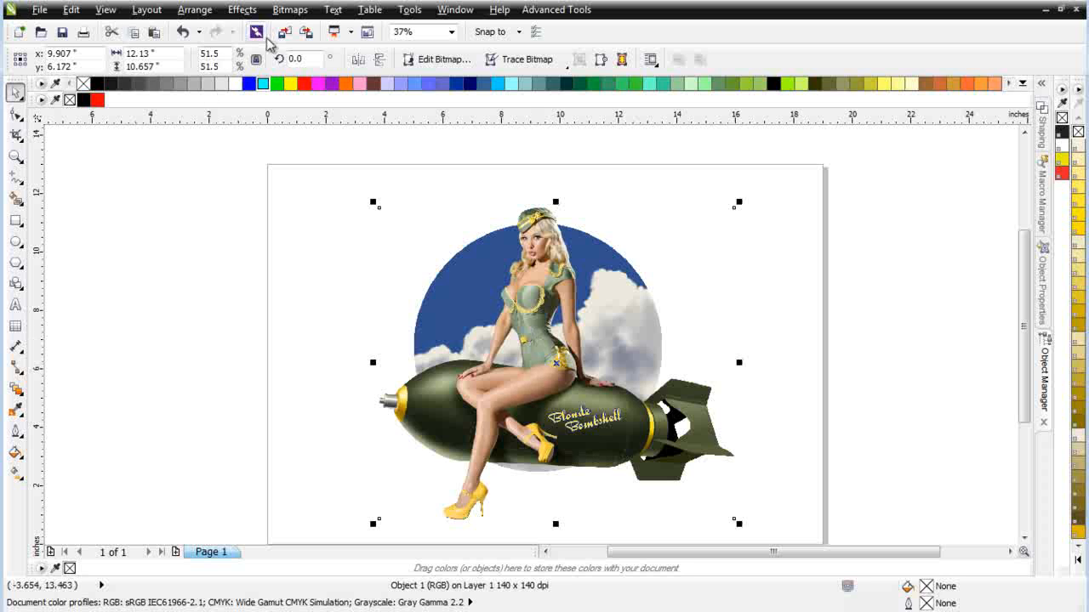
pyautogui.click(289, 9)
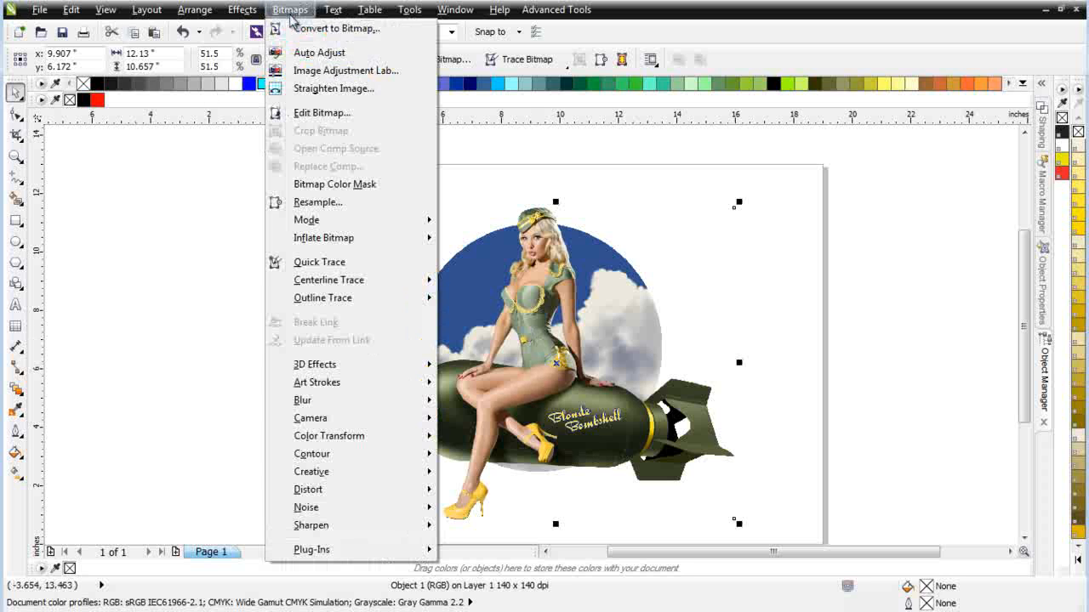
pyautogui.click(319, 114)
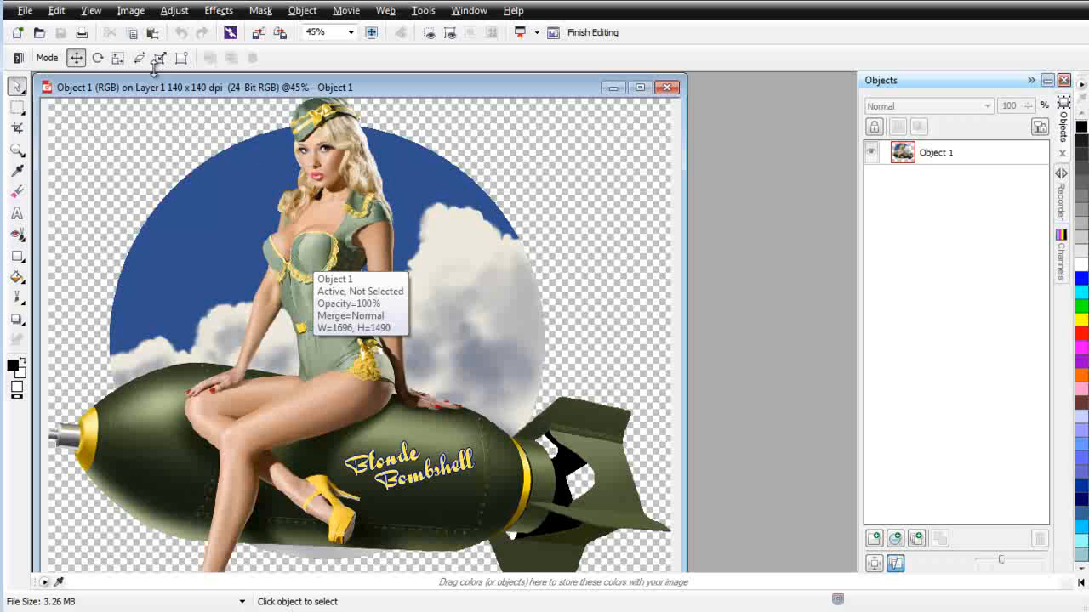
# Step: Resample the image to a resolution of 600 dpi, keeping anti-alias and the aspect ratio on
pyautogui.click(130, 10)
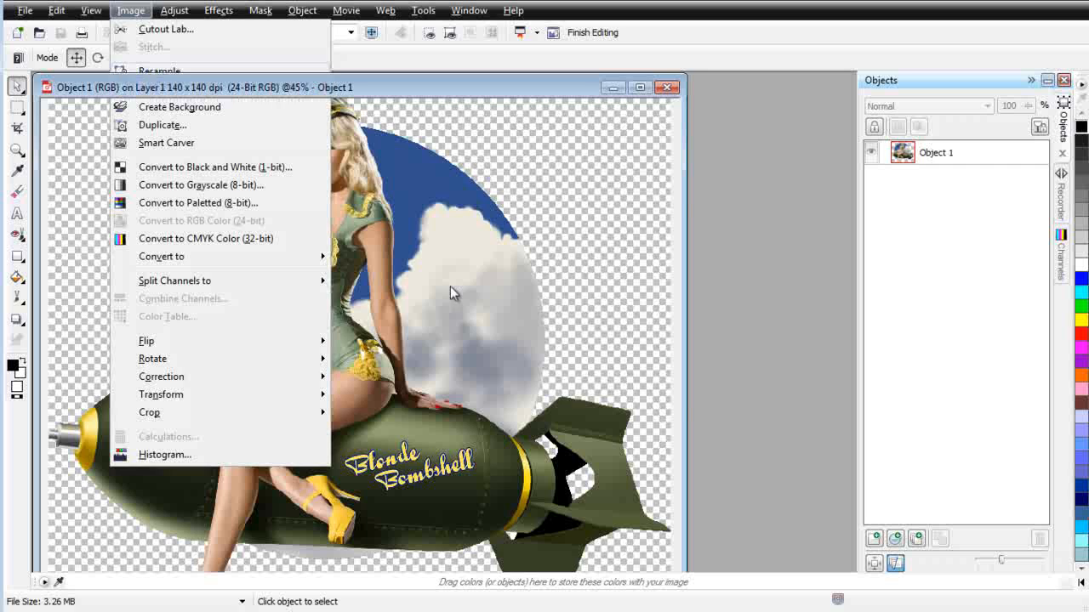
pyautogui.click(151, 73)
pyautogui.doubleClick(515, 285)
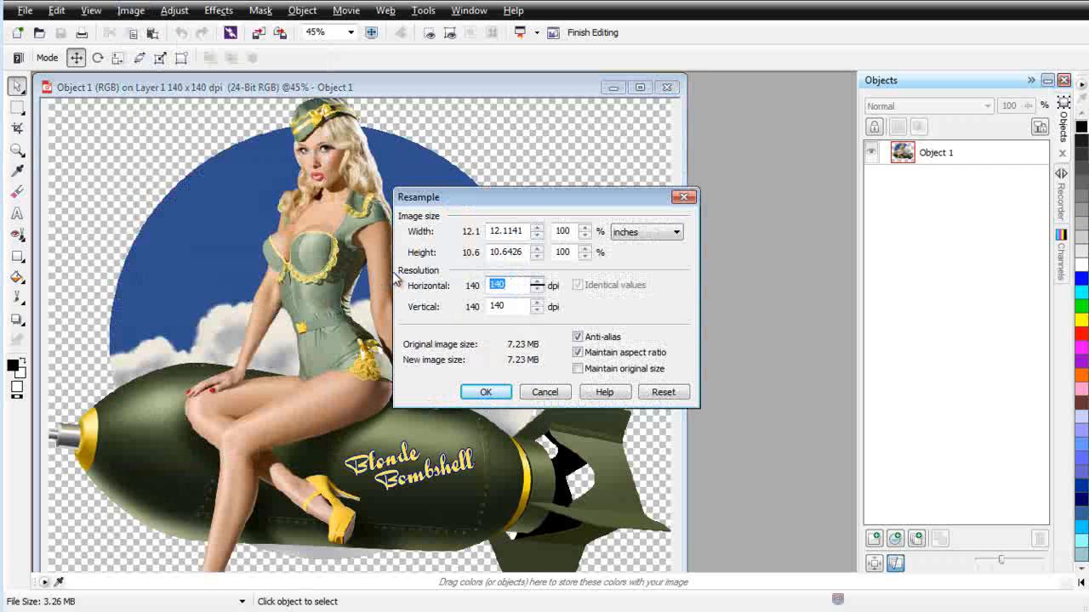
pyautogui.write('600')
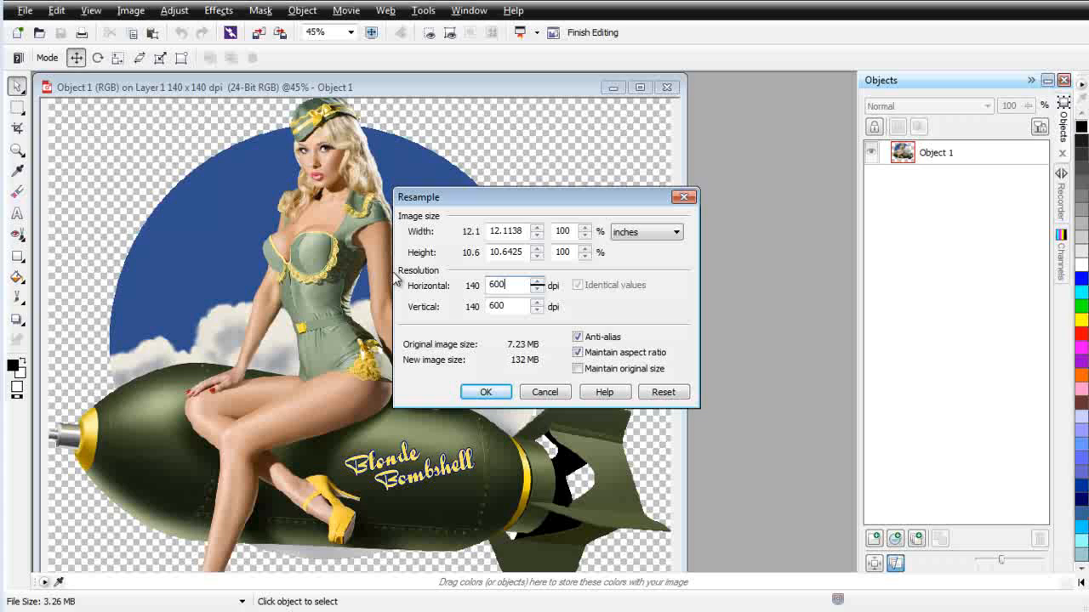
pyautogui.click(485, 393)
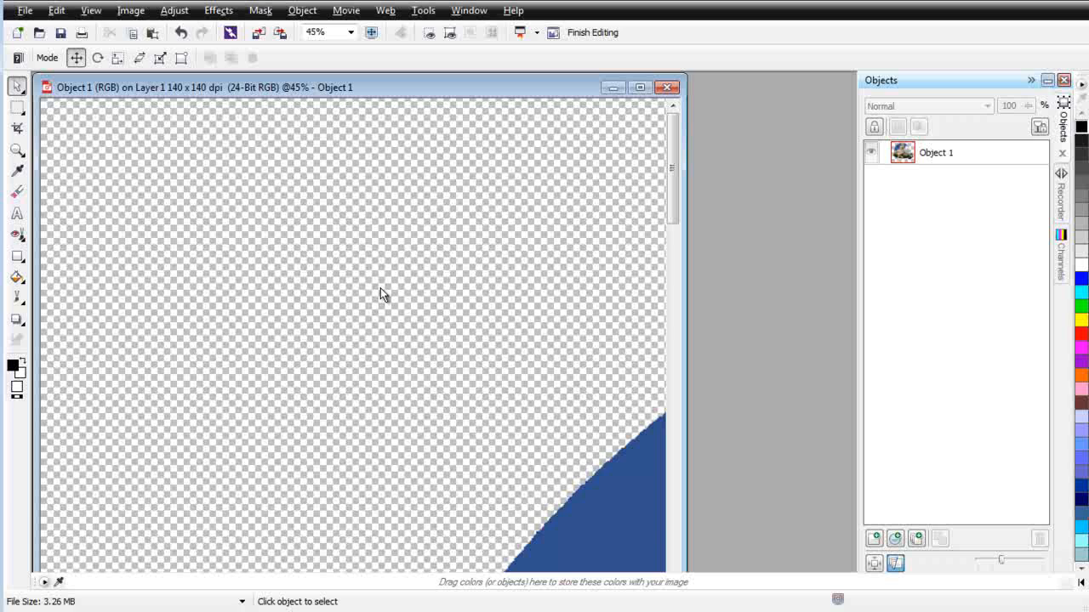
# Step: Open the Smart Blur effect and frame a close-up of the woman's face in its before-and-after preview
pyautogui.scroll(-2, 482, 367)
pyautogui.scroll(2, 479, 293)
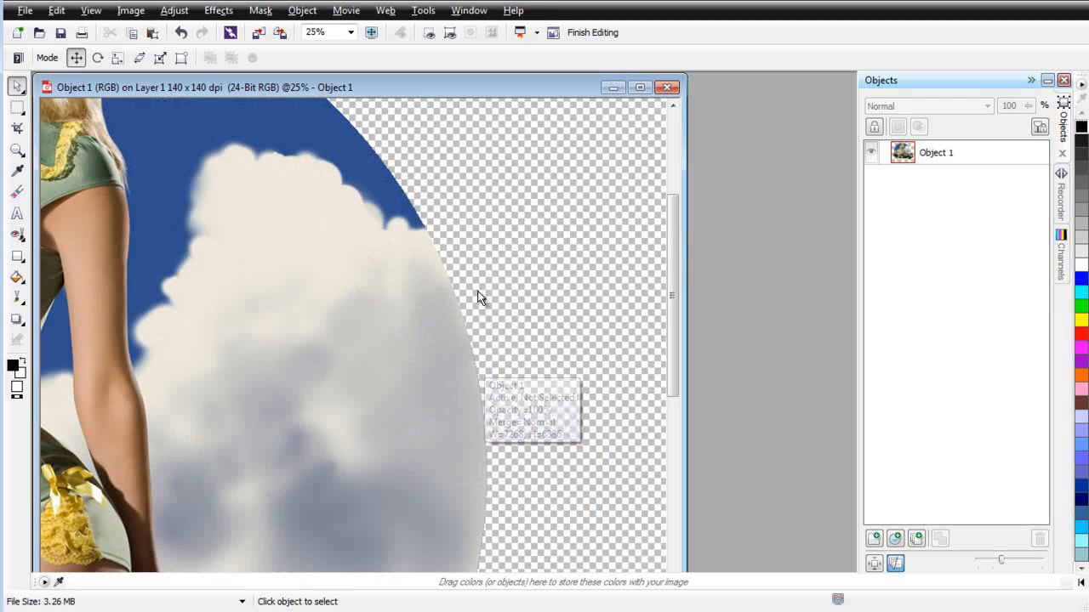
pyautogui.scroll(-4, 357, 260)
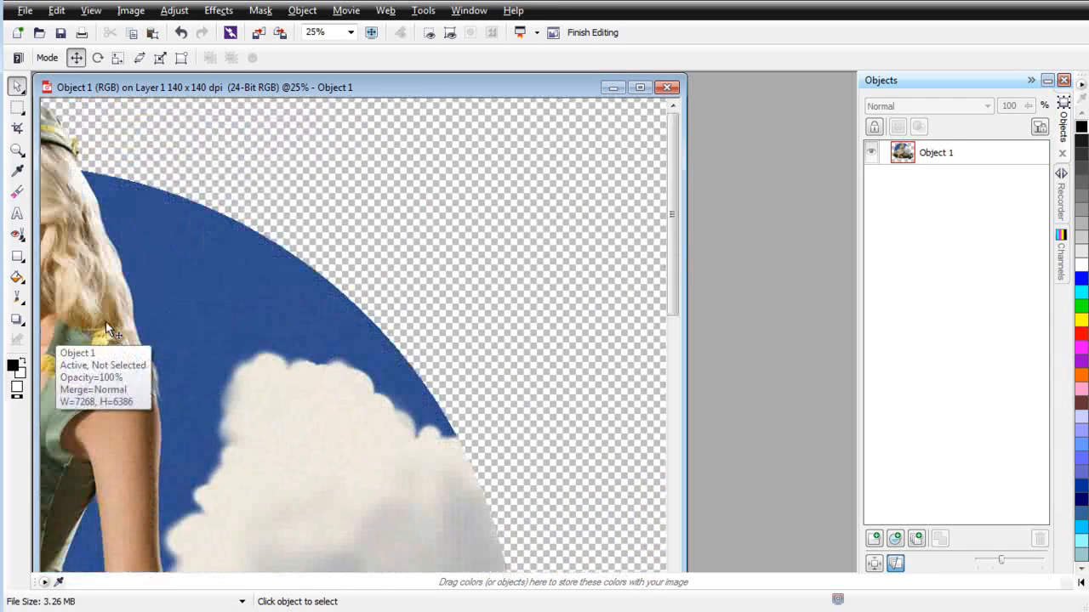
pyautogui.scroll(1, 128, 298)
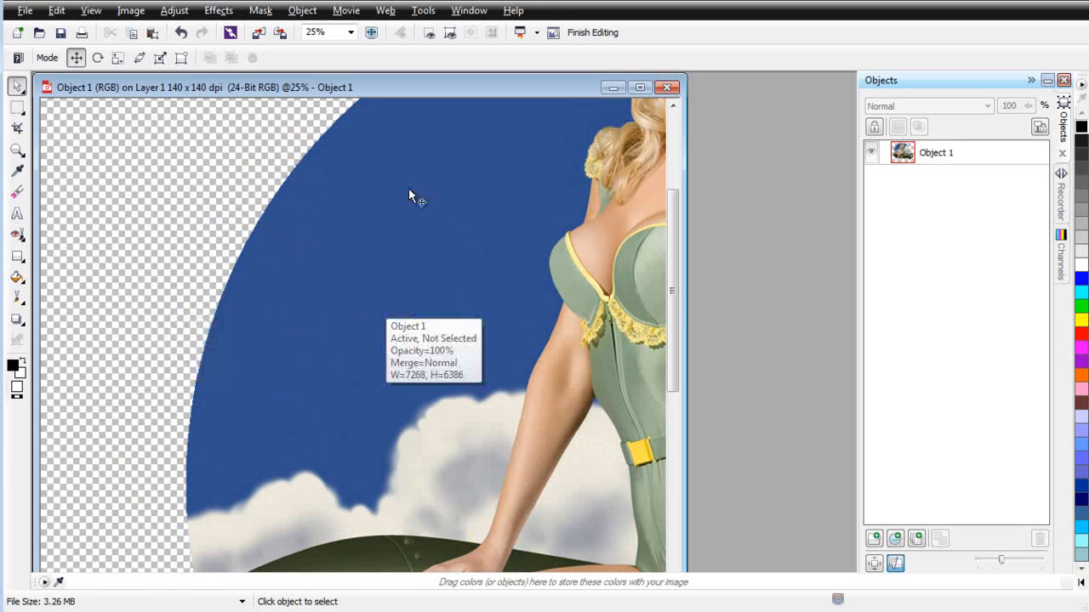
pyautogui.click(219, 11)
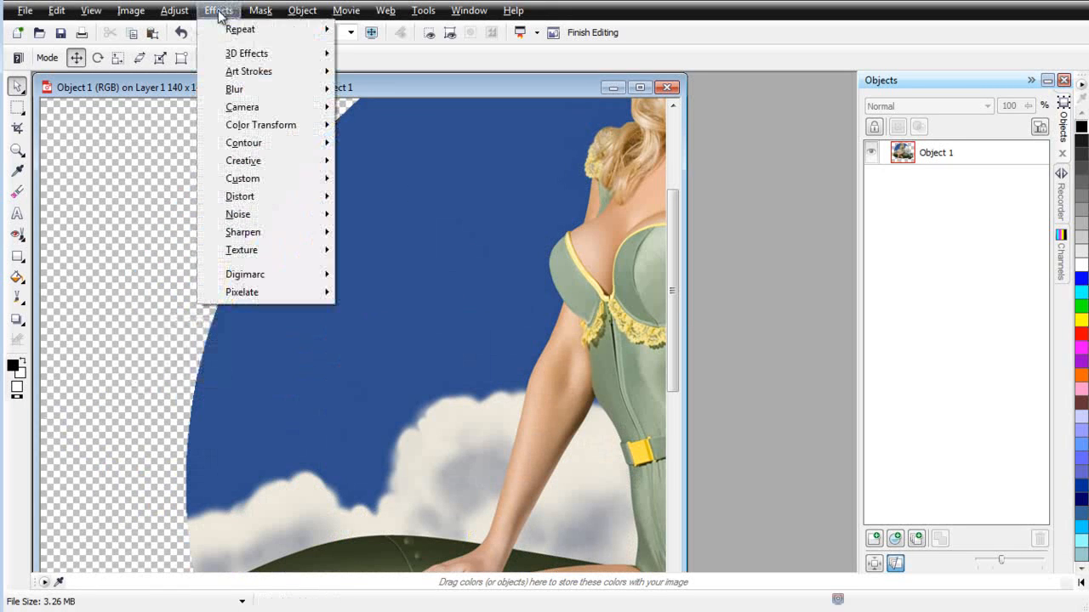
pyautogui.moveTo(257, 90)
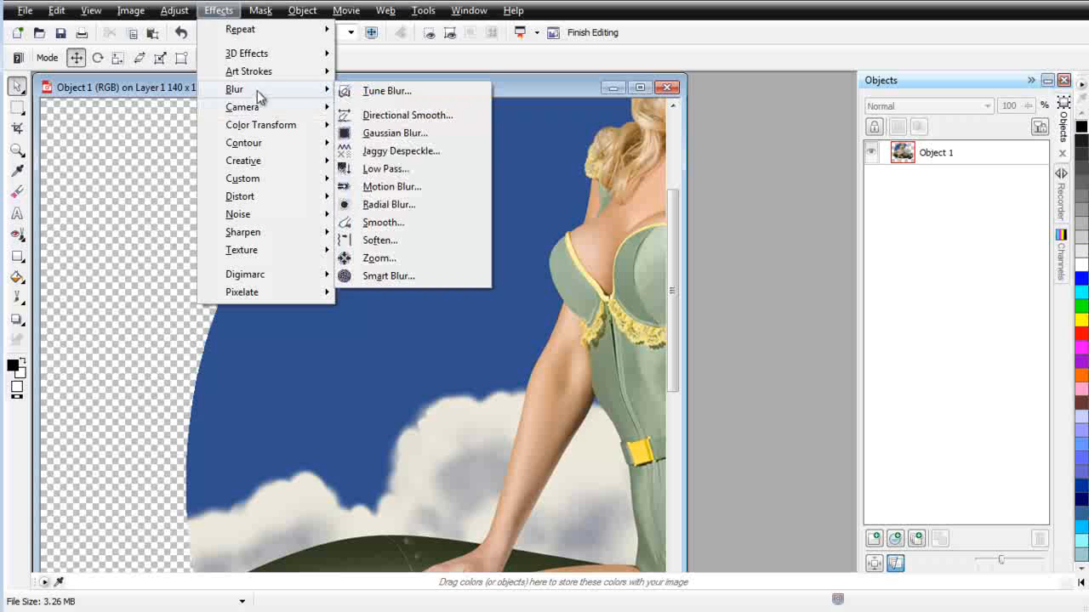
pyautogui.click(418, 282)
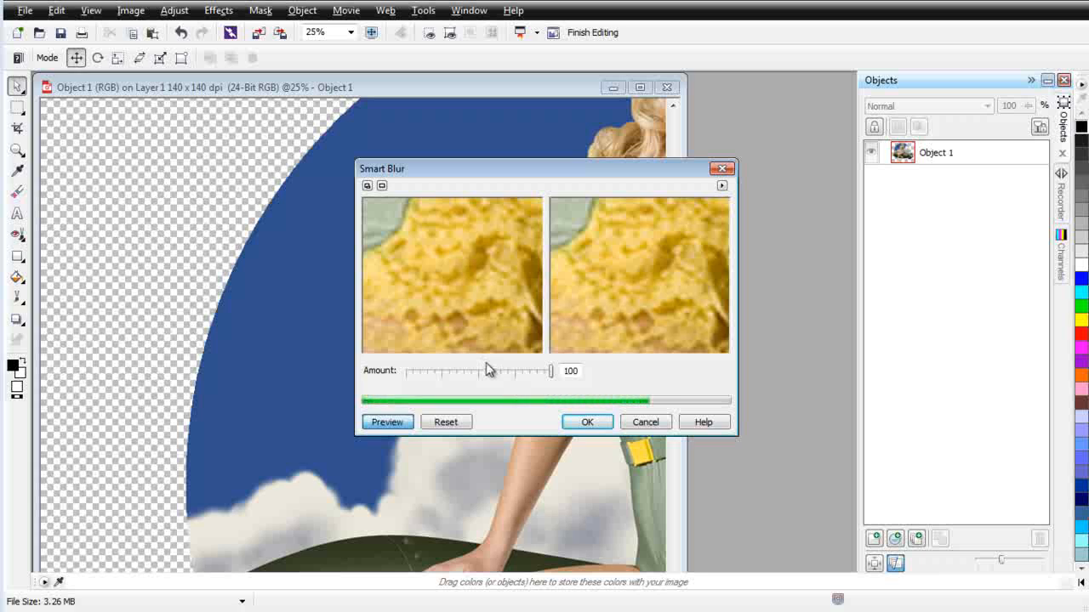
pyautogui.moveTo(484, 333); pyautogui.dragTo(479, 294)
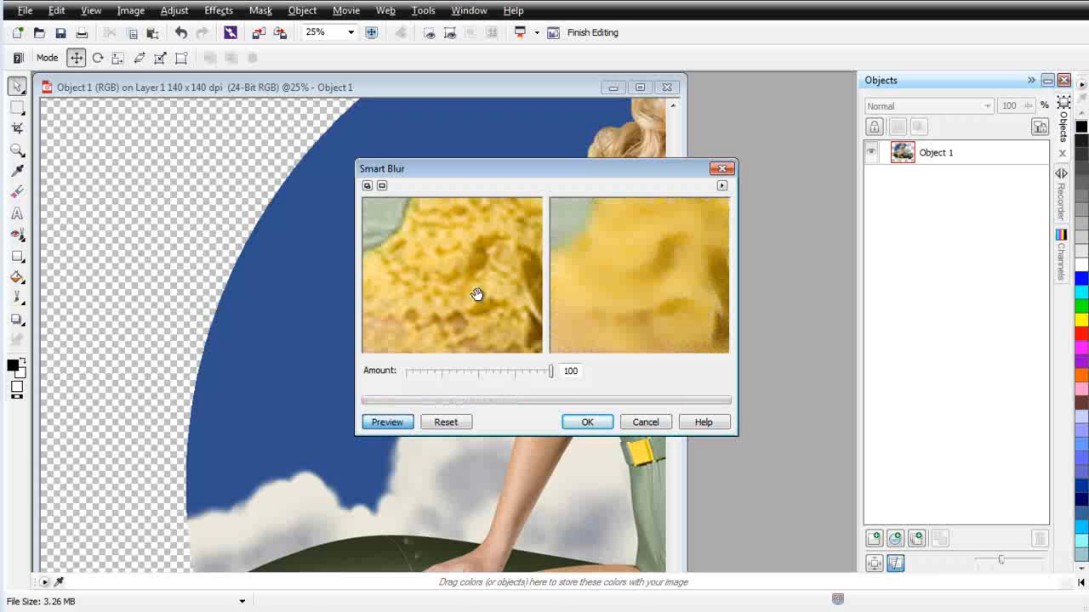
pyautogui.rightClick(470, 291)
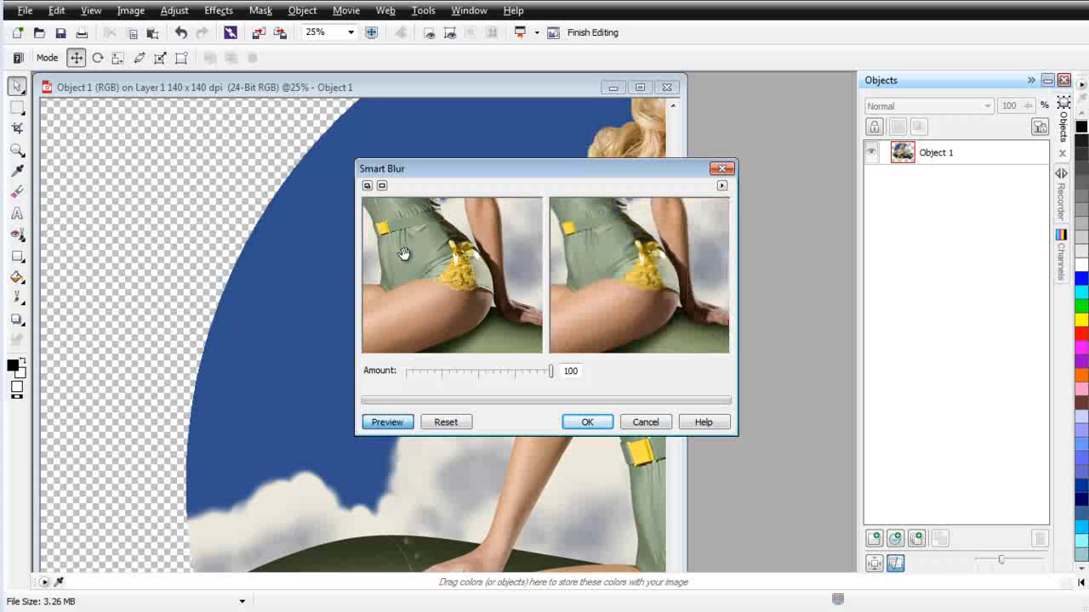
pyautogui.moveTo(428, 239); pyautogui.dragTo(489, 357)
pyautogui.moveTo(472, 258); pyautogui.dragTo(447, 297)
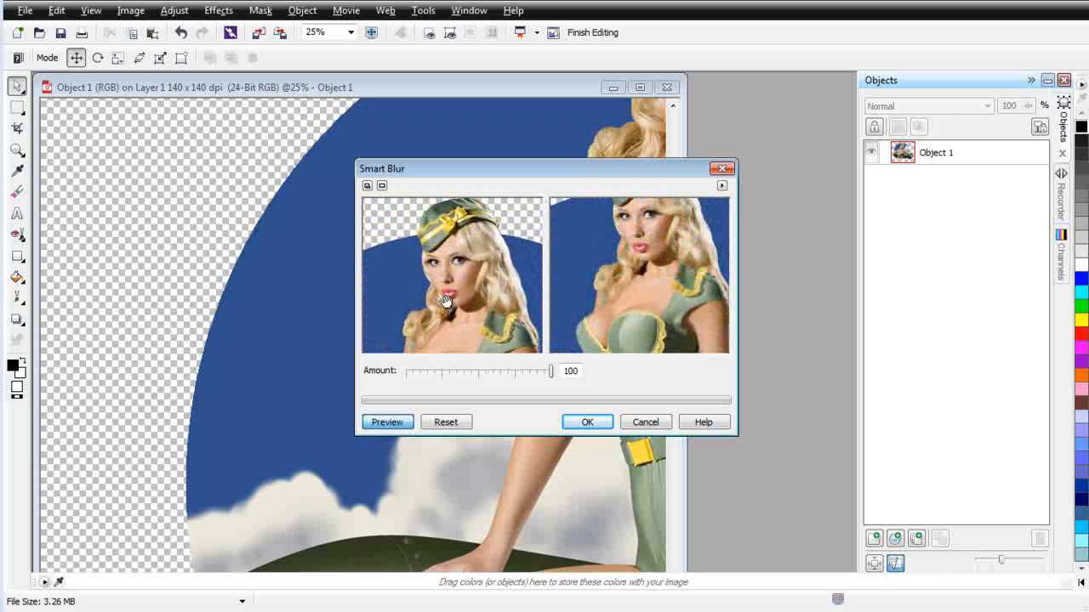
pyautogui.click(446, 294)
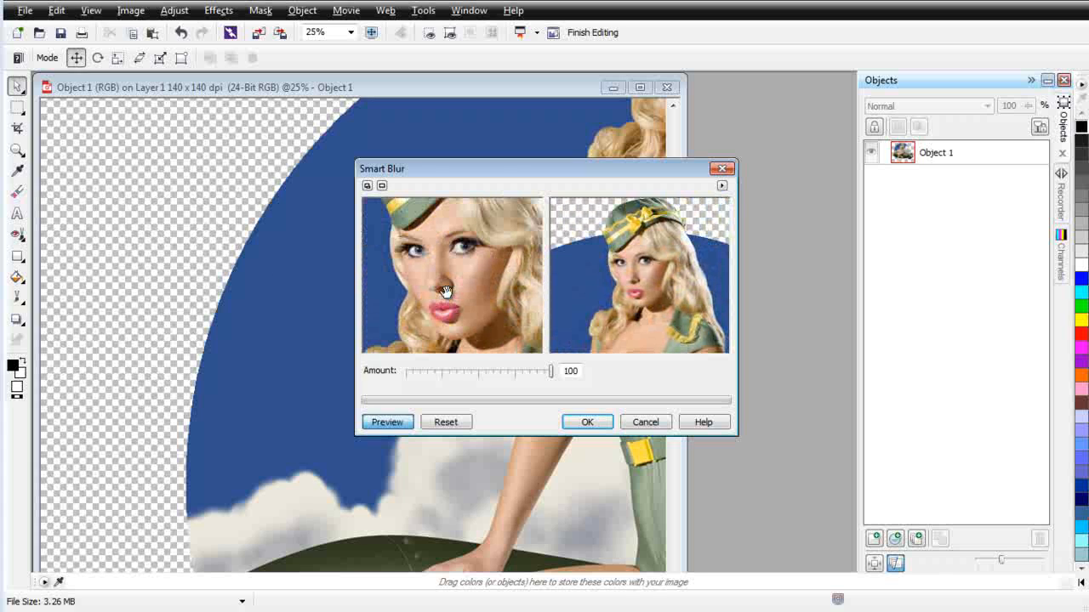
# Step: Set the Smart Blur amount to 30 and apply the effect to the image
pyautogui.click(551, 371)
pyautogui.moveTo(551, 371); pyautogui.dragTo(508, 372)
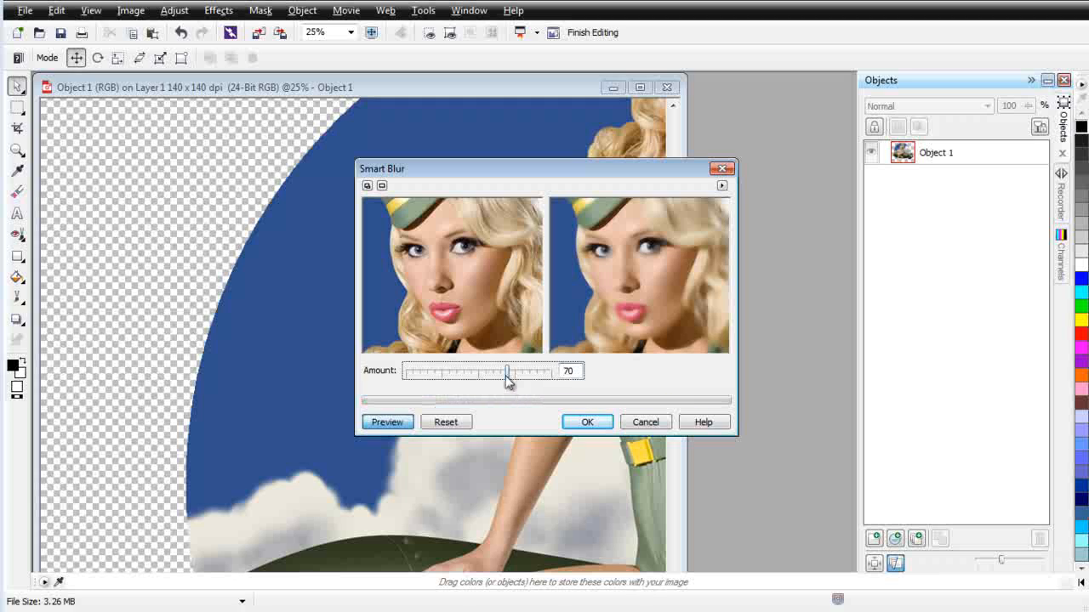
pyautogui.moveTo(508, 373); pyautogui.dragTo(478, 375)
pyautogui.moveTo(479, 377); pyautogui.dragTo(456, 376)
pyautogui.moveTo(459, 379); pyautogui.dragTo(449, 377)
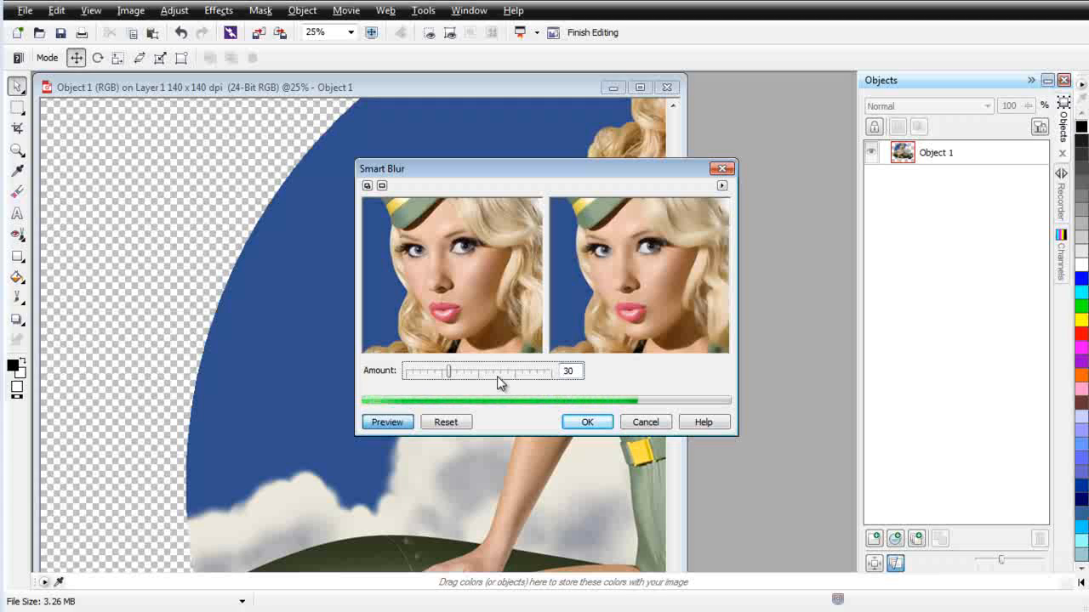
pyautogui.click(587, 422)
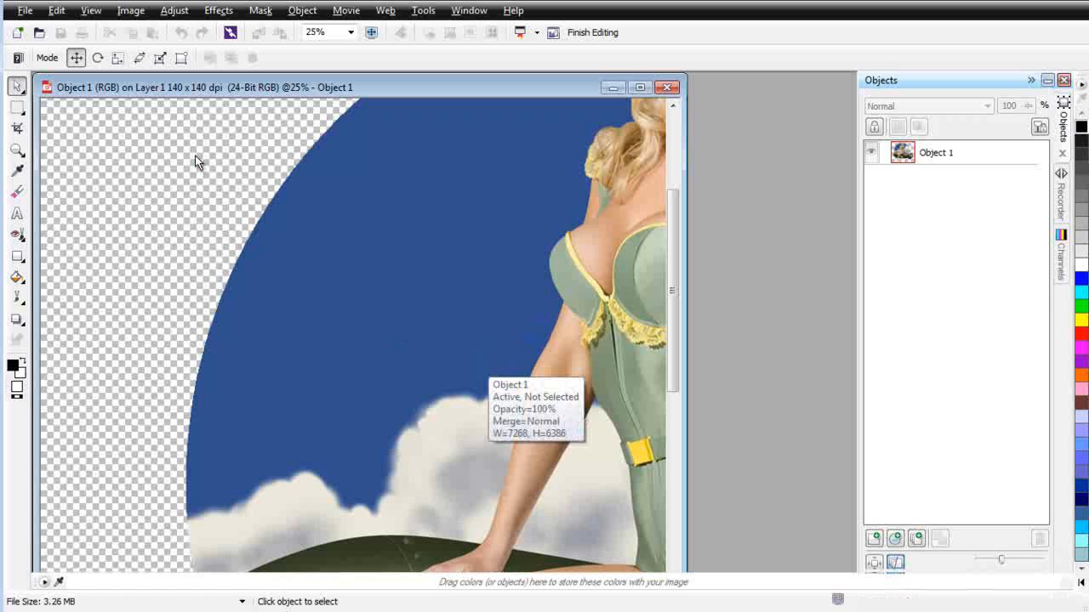
# Step: Resample the blurred image down to a resolution of 300 dpi, keeping anti-alias and the aspect ratio on
pyautogui.click(131, 11)
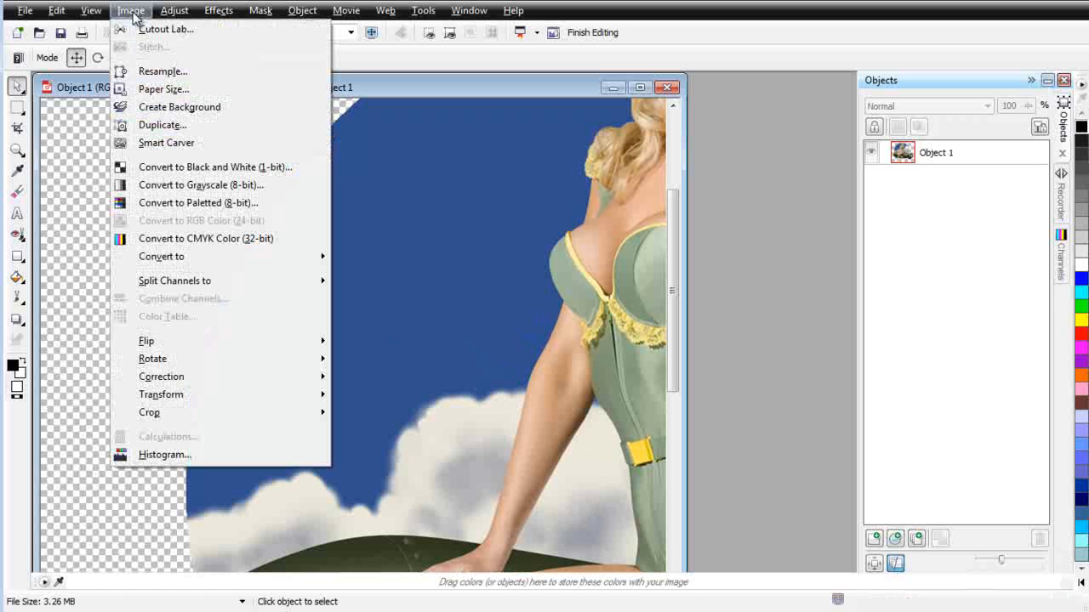
pyautogui.click(150, 73)
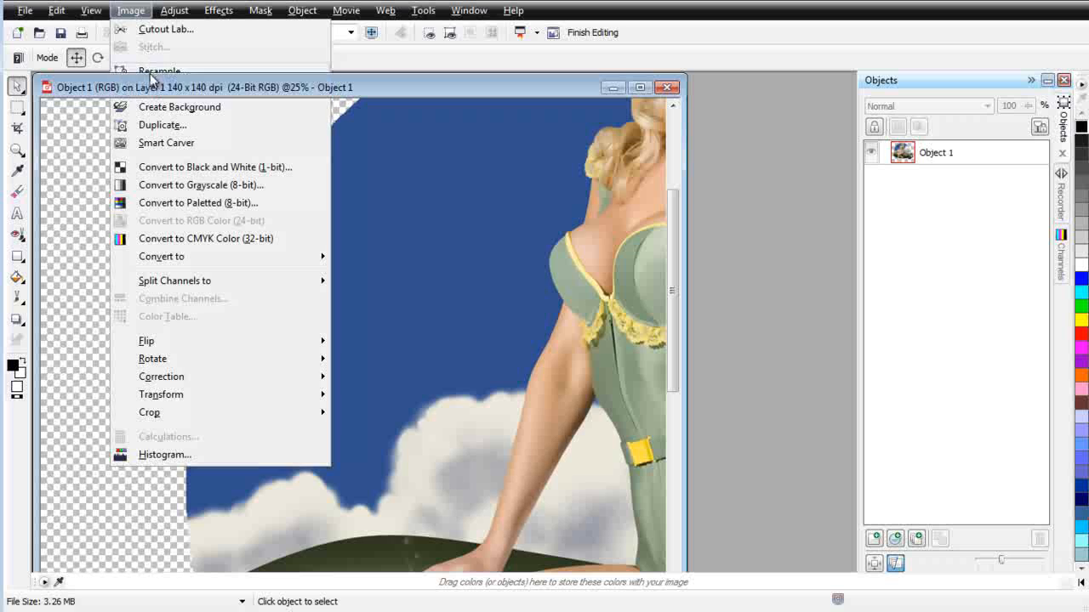
pyautogui.click(515, 285)
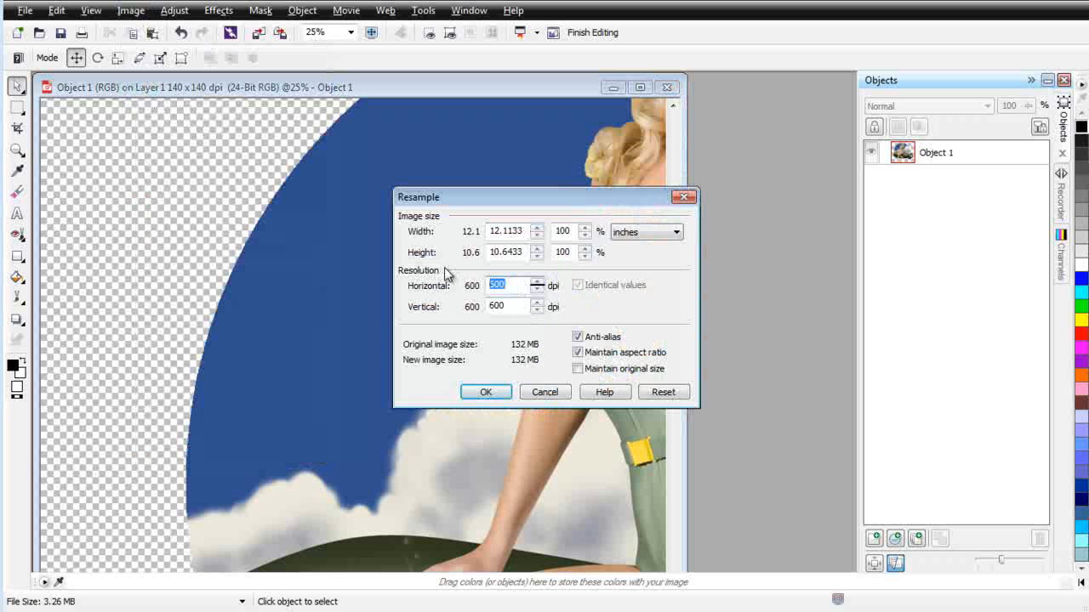
pyautogui.write('300')
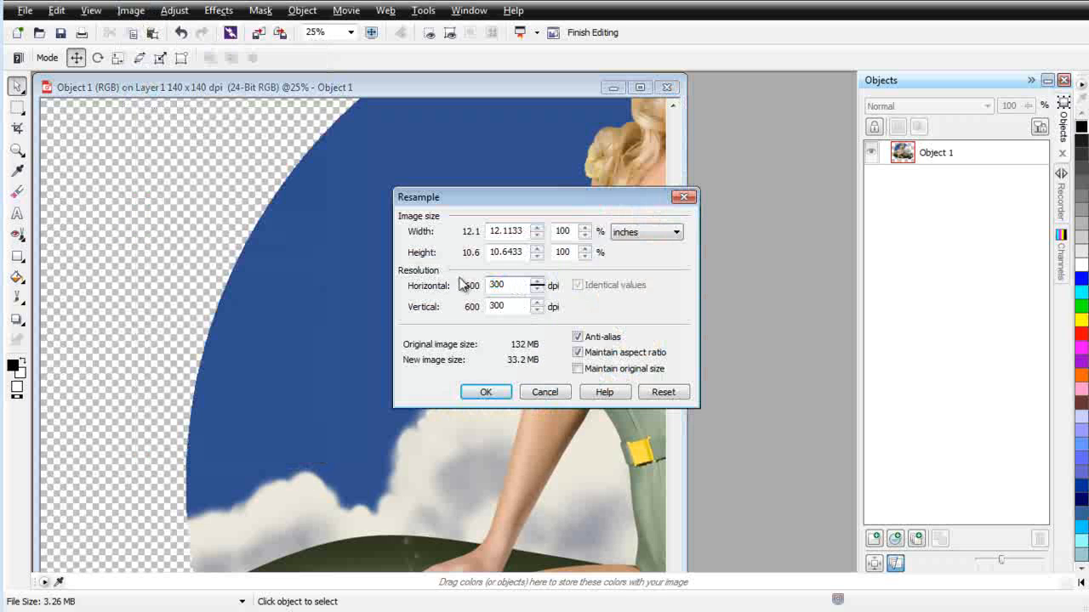
pyautogui.click(486, 392)
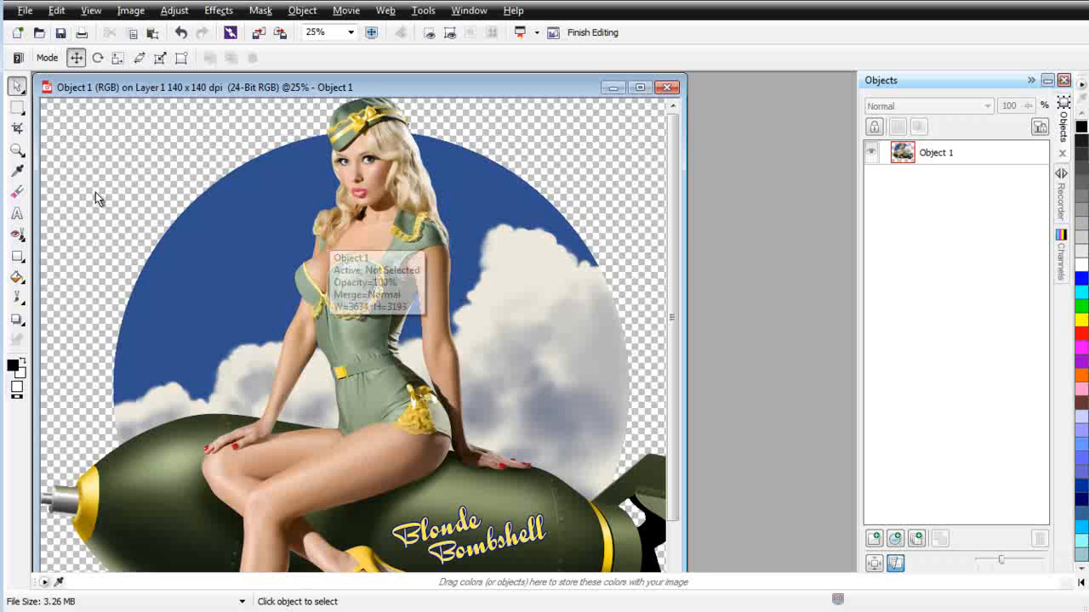
# Step: Examine the resampled artwork at several magnifications, from the woman's face and hair down to the bomb lettering
pyautogui.click(17, 149)
pyautogui.moveTo(280, 143); pyautogui.dragTo(460, 228)
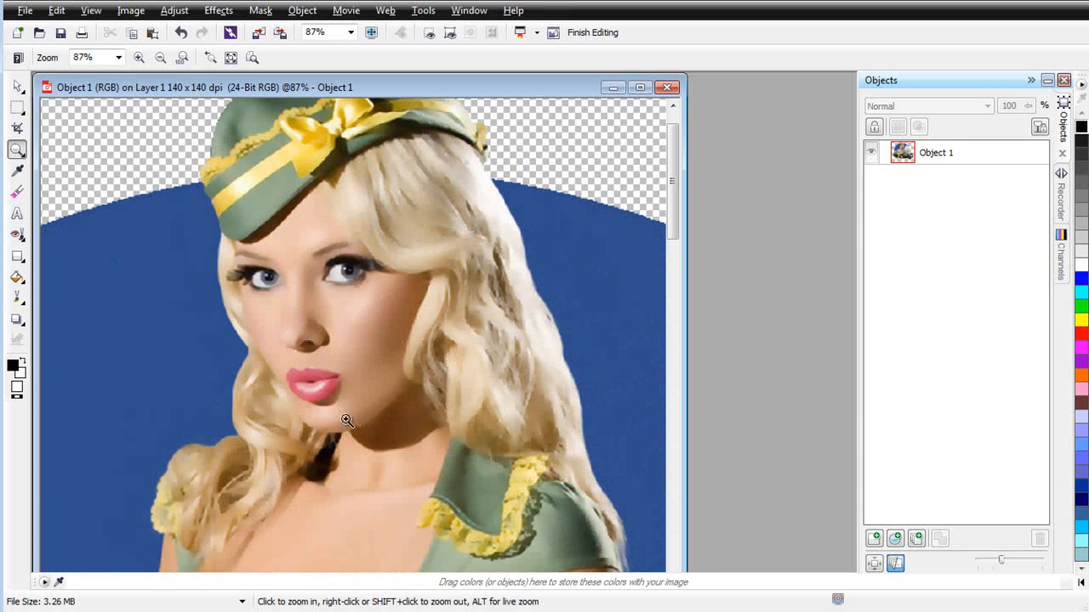
pyautogui.rightClick(493, 448)
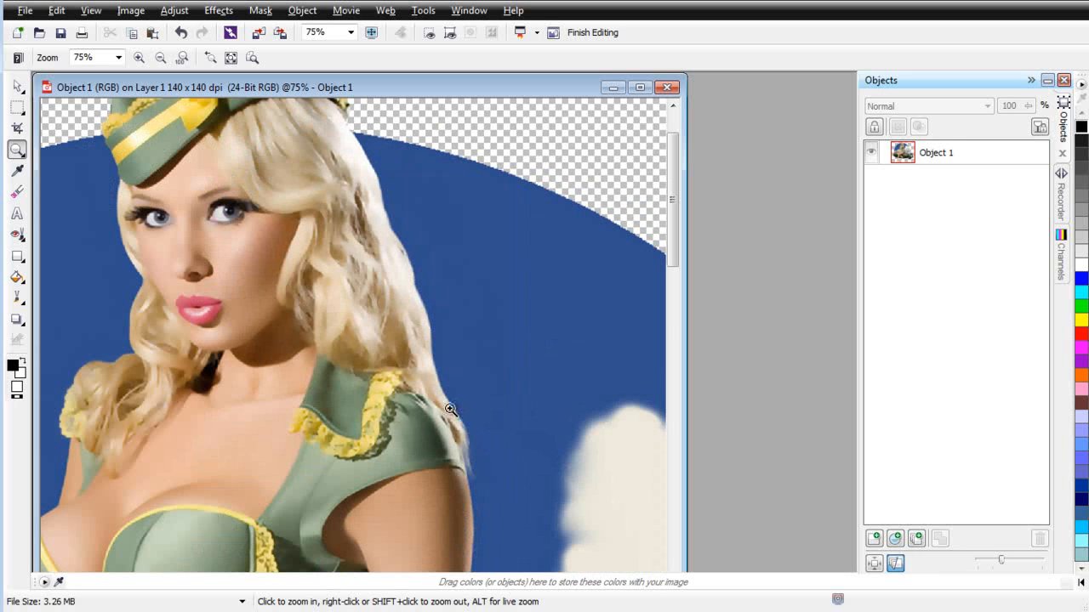
pyautogui.rightClick(390, 454)
pyautogui.rightClick(378, 464)
pyautogui.scroll(-3, 290, 508)
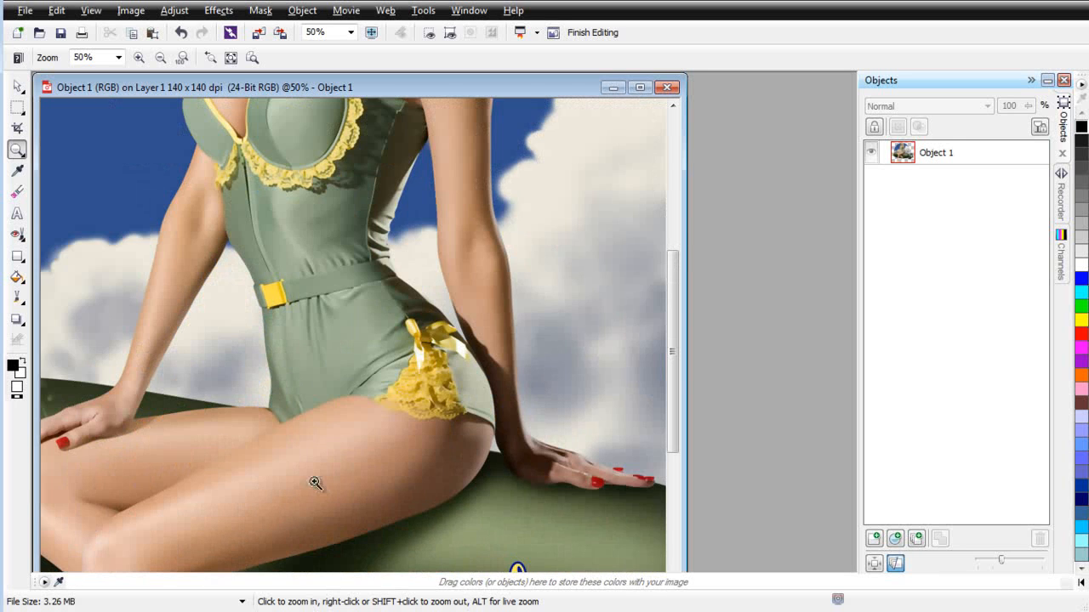
pyautogui.scroll(-1, 318, 437)
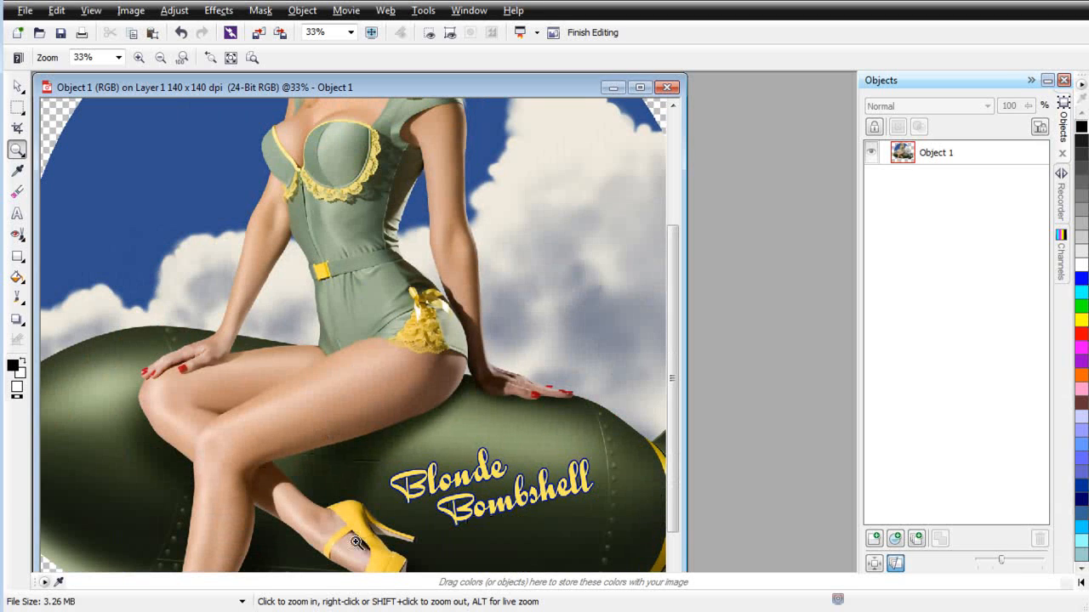
pyautogui.rightClick(347, 455)
pyautogui.click(371, 209)
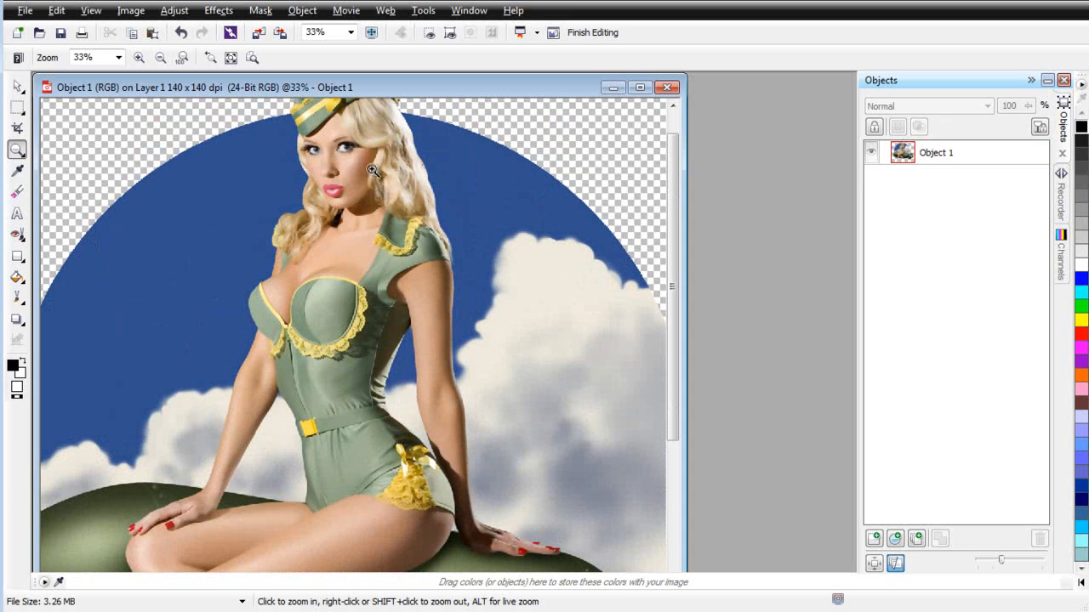
pyautogui.click(372, 170)
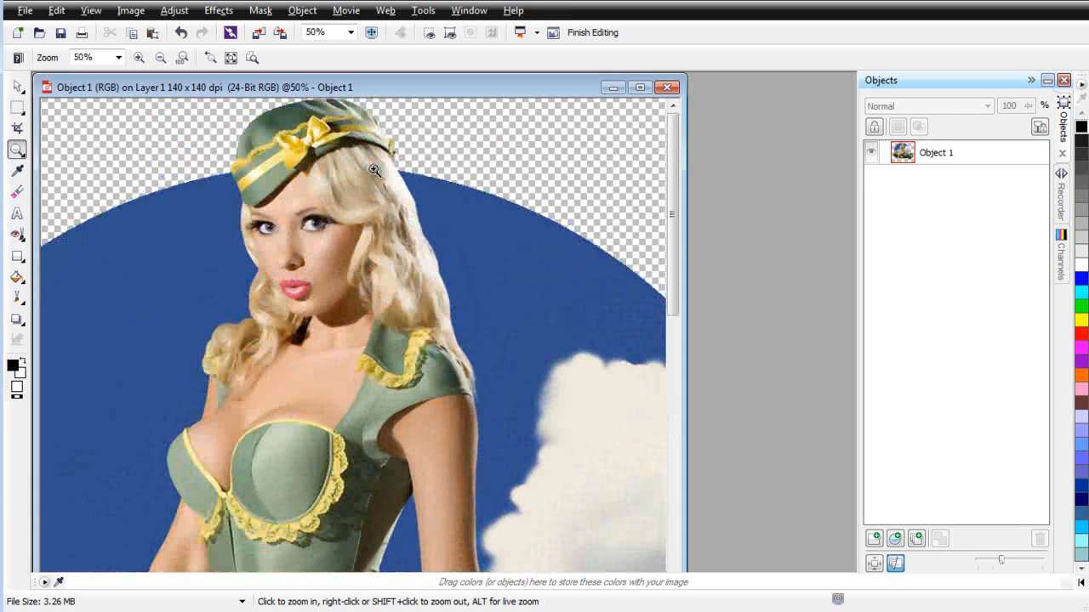
# Step: Save the edited bitmap and close its window to return to the CorelDRAW page
pyautogui.click(61, 34)
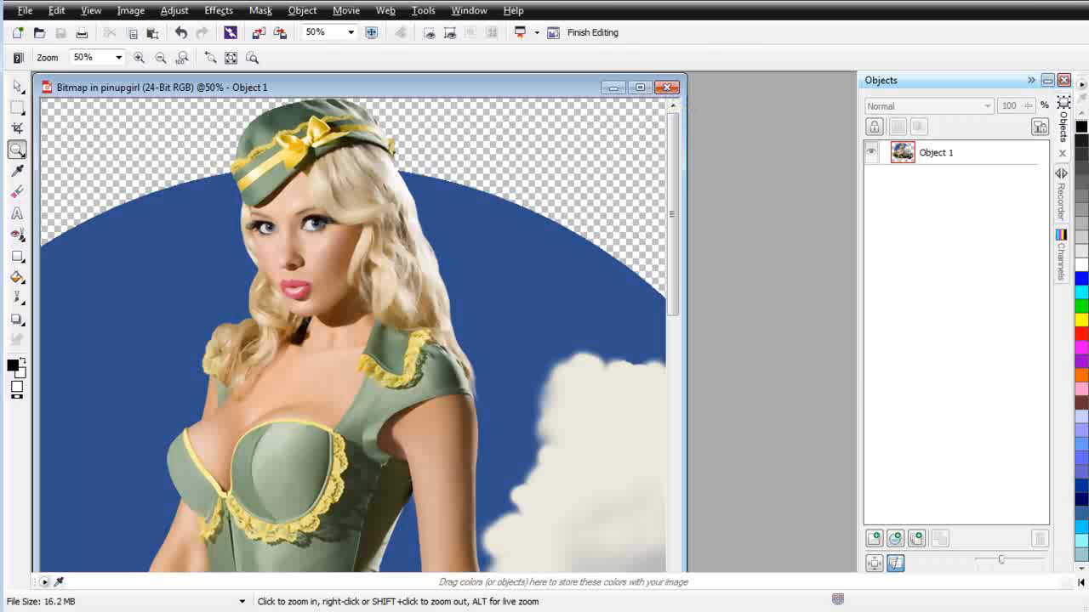
pyautogui.click(667, 88)
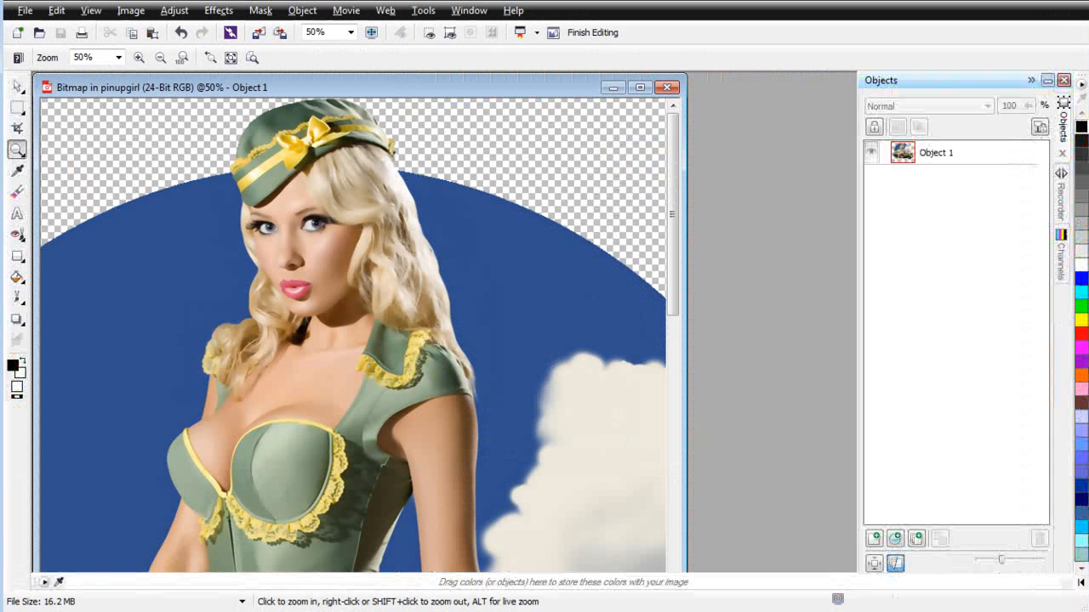
pyautogui.click(674, 82)
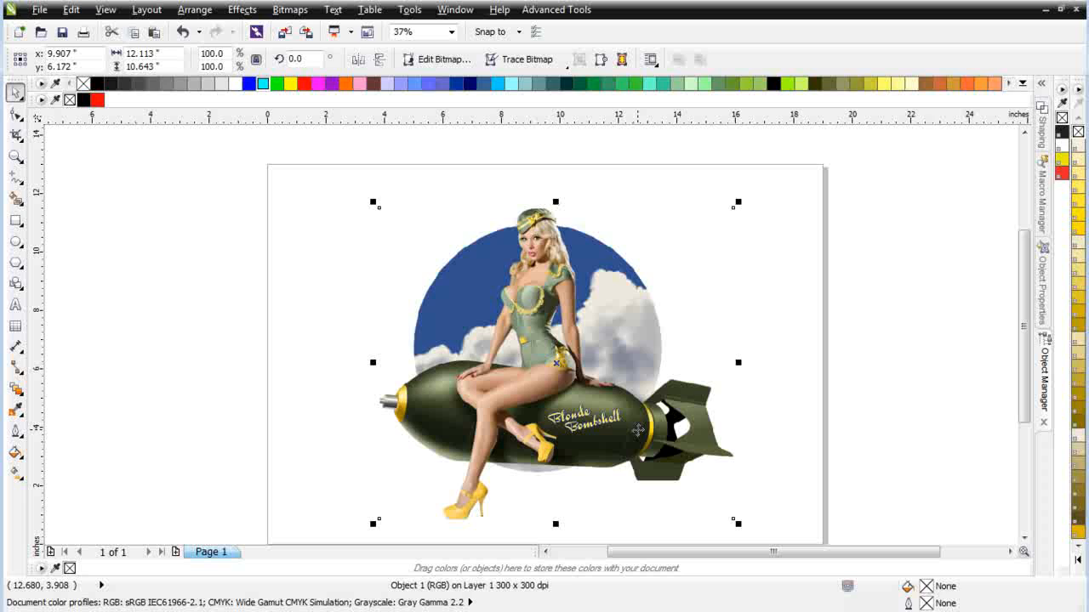
# Step: Launch Simple Seps Raster 1, run HSB Extract on the pin-up bitmap, and minimize the plugin window
pyautogui.click(557, 10)
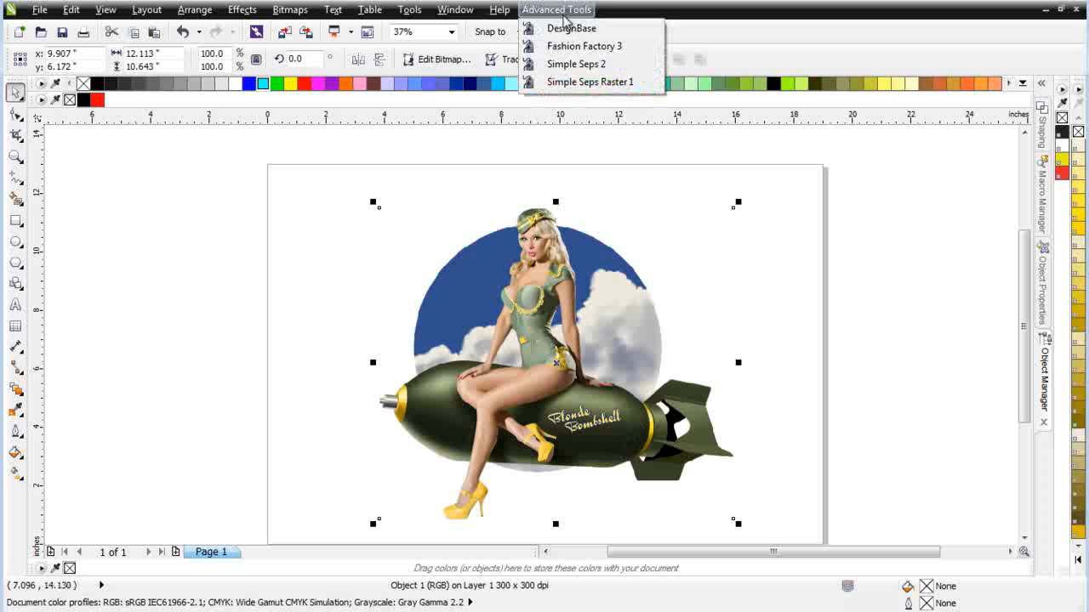
pyautogui.click(578, 82)
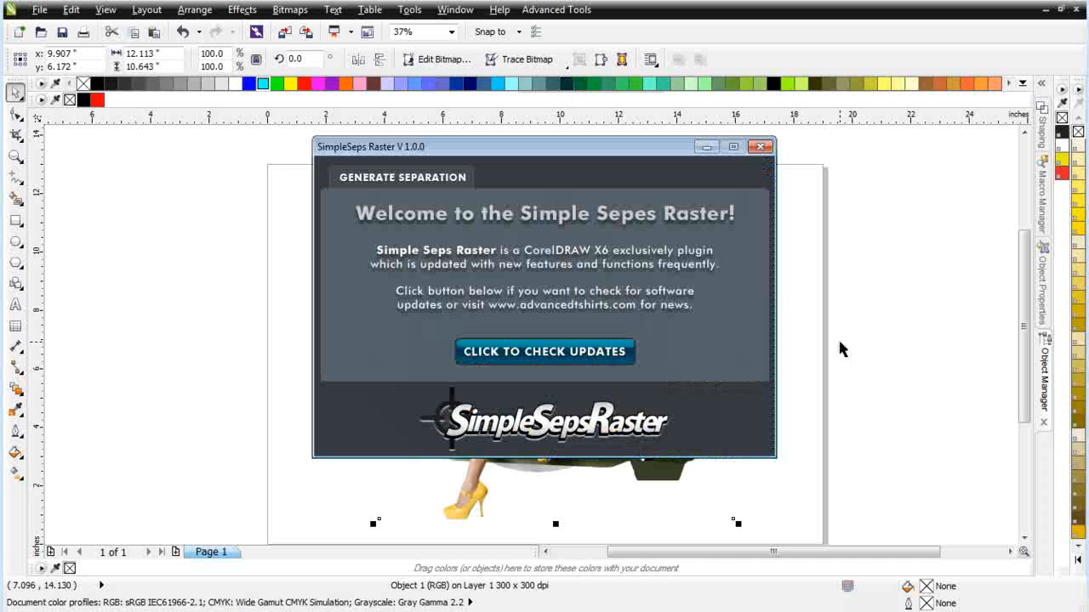
pyautogui.click(406, 179)
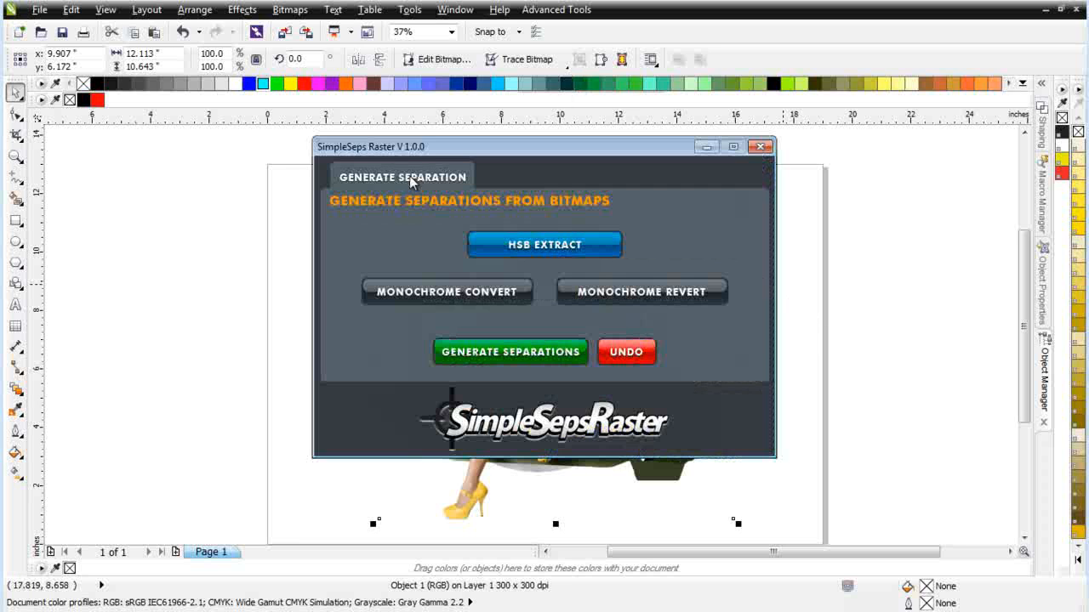
pyautogui.click(538, 247)
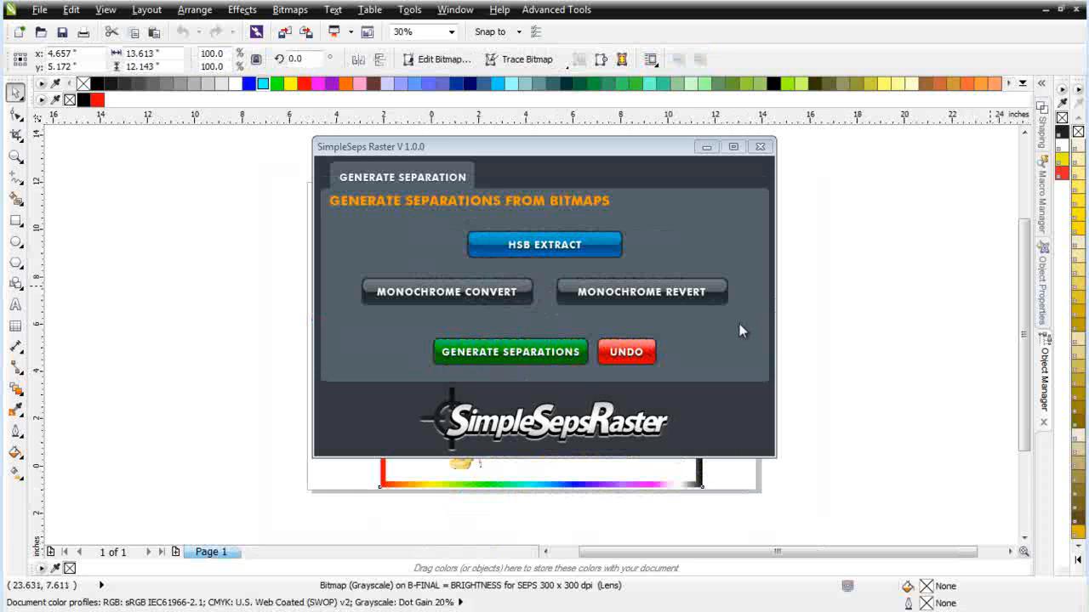
pyautogui.click(706, 147)
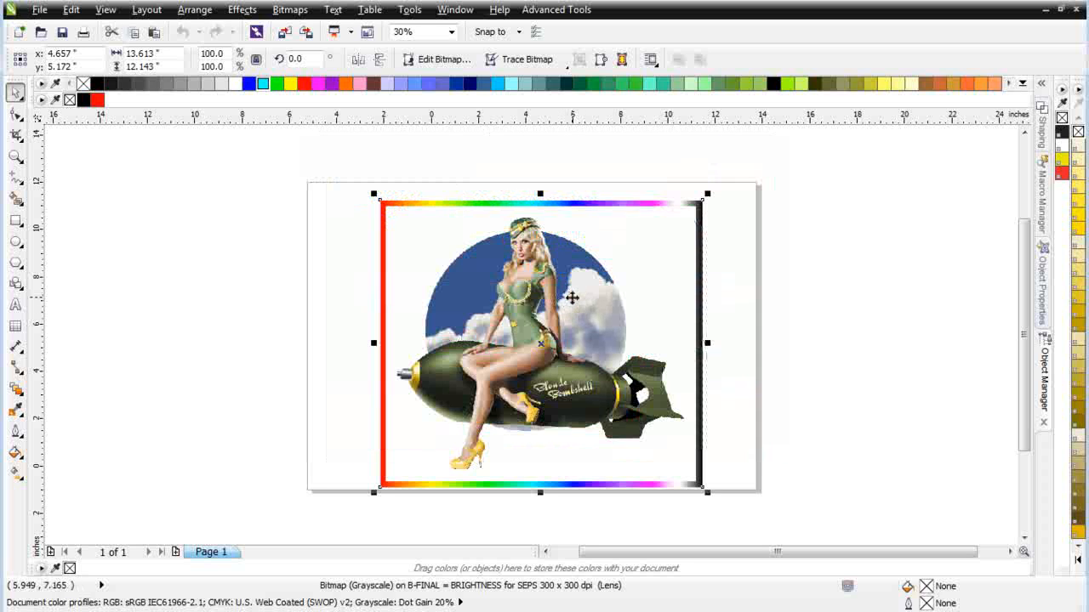
# Step: Show the layer list and hide the B-FINAL brightness and S-FINAL saturation layers, leaving H-FINAL visible
pyautogui.scroll(2, 569, 295)
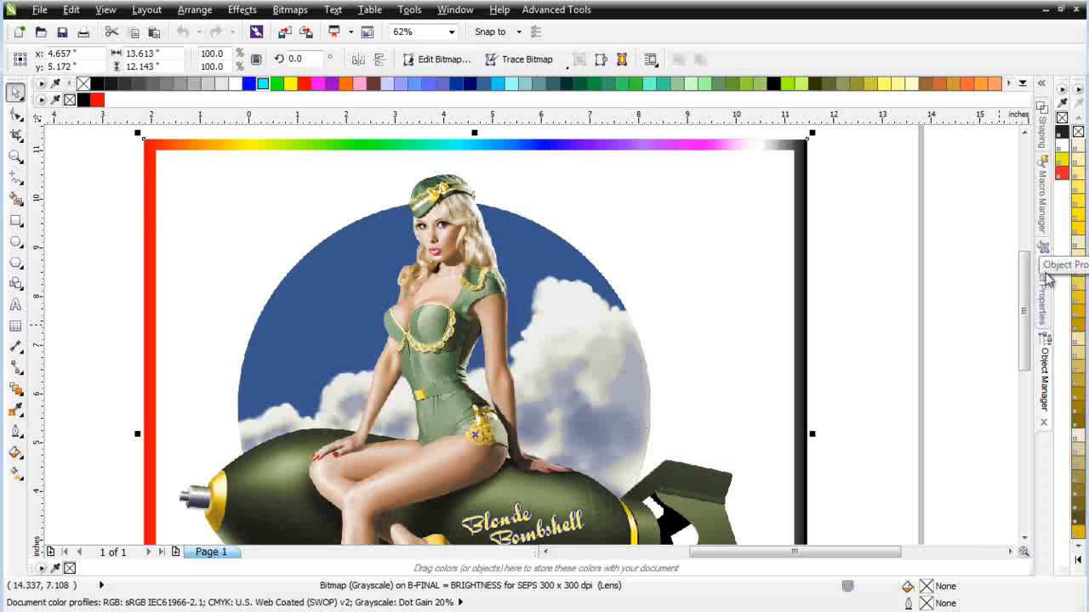
pyautogui.click(1044, 374)
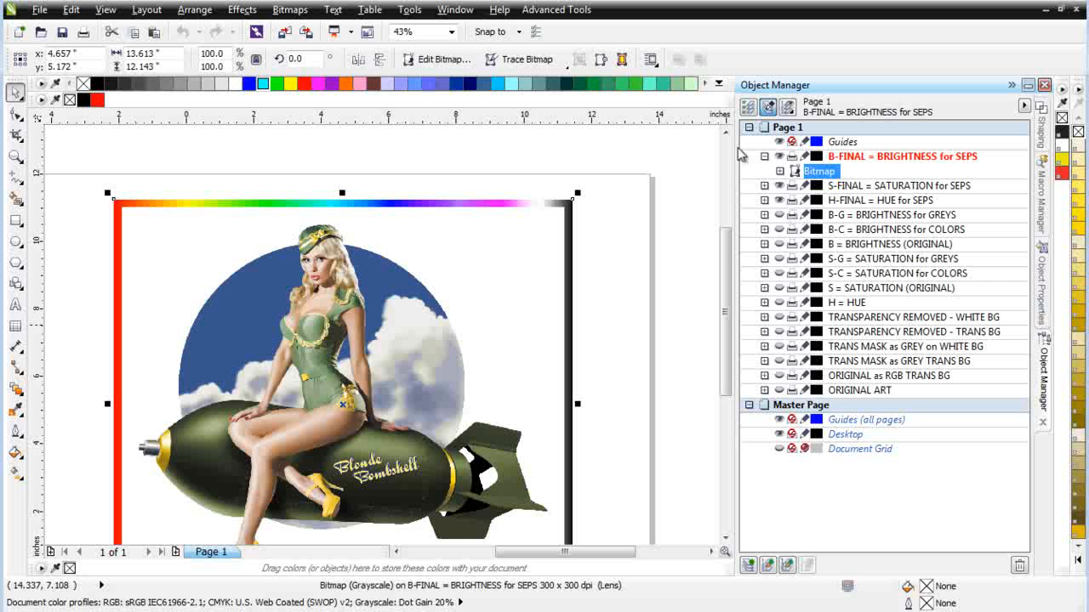
pyautogui.click(764, 157)
pyautogui.click(778, 156)
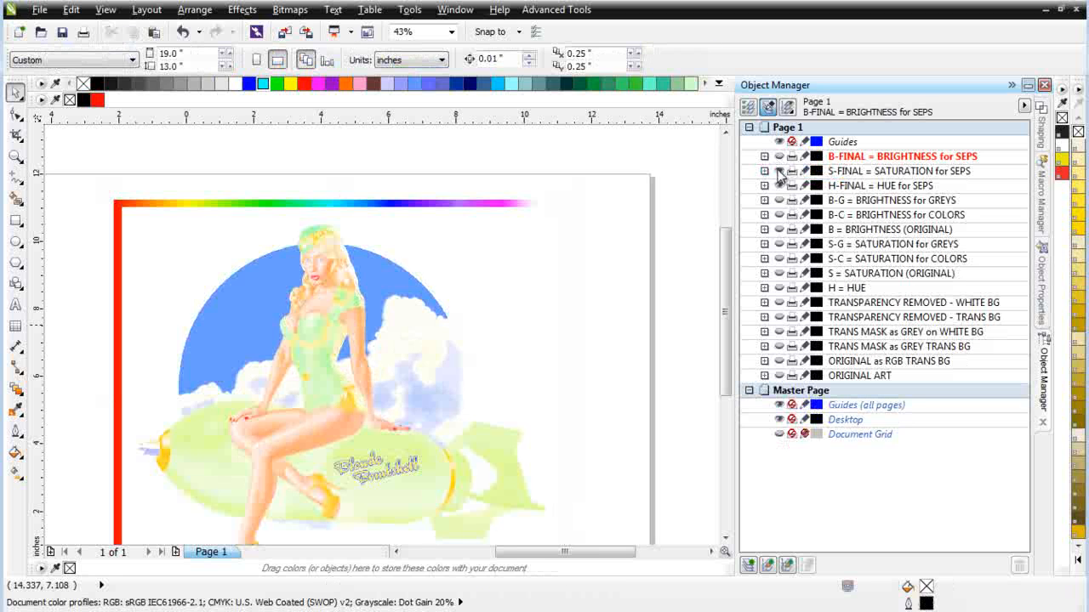
pyautogui.click(779, 171)
# Step: Examine the H-FINAL hue layer up close for pixelation in the cloud shadows, face and clothing
pyautogui.scroll(2, 387, 374)
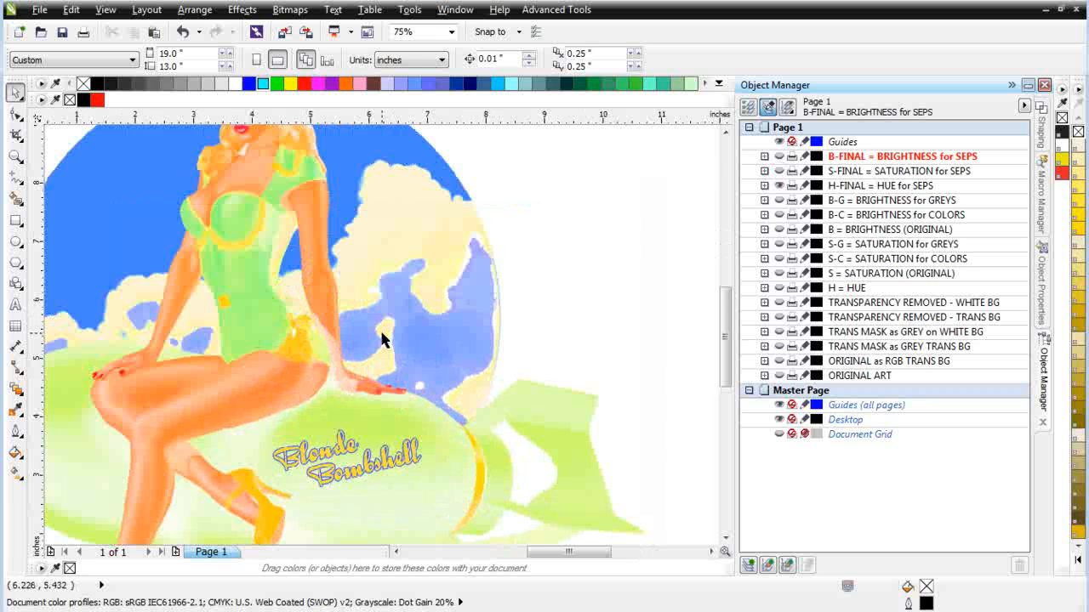
pyautogui.scroll(2, 385, 338)
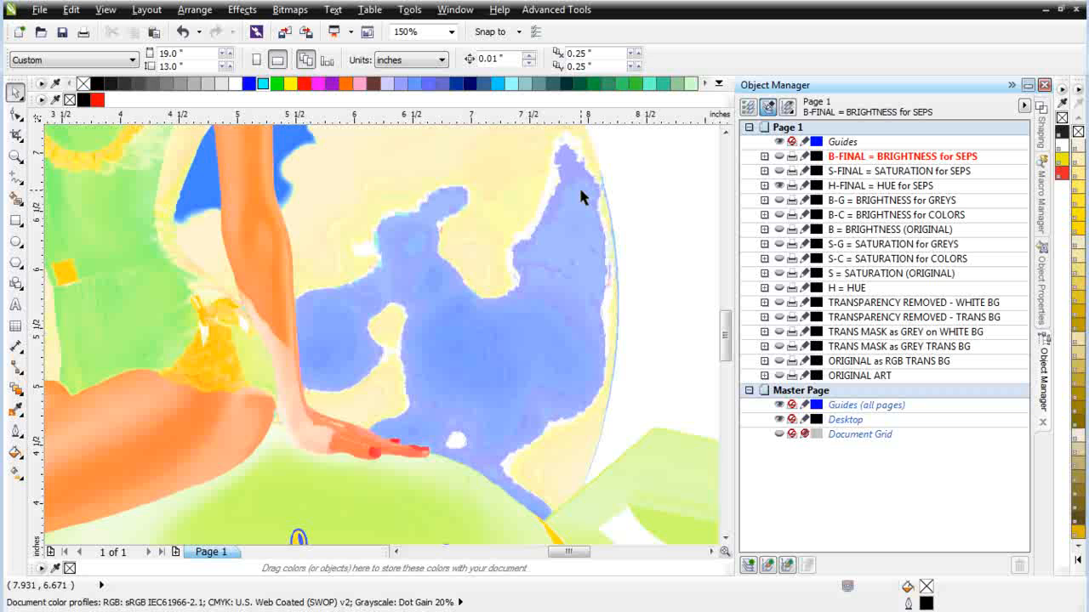
pyautogui.scroll(-2, 321, 300)
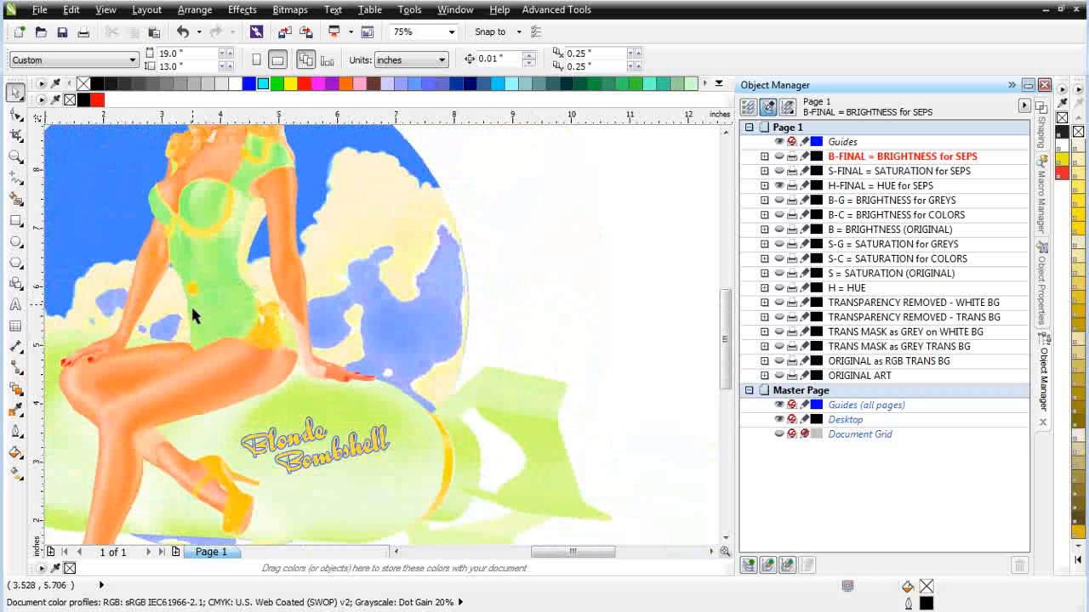
pyautogui.scroll(1, 192, 314)
pyautogui.scroll(1, 384, 356)
pyautogui.scroll(1, 384, 345)
pyautogui.scroll(1, 412, 357)
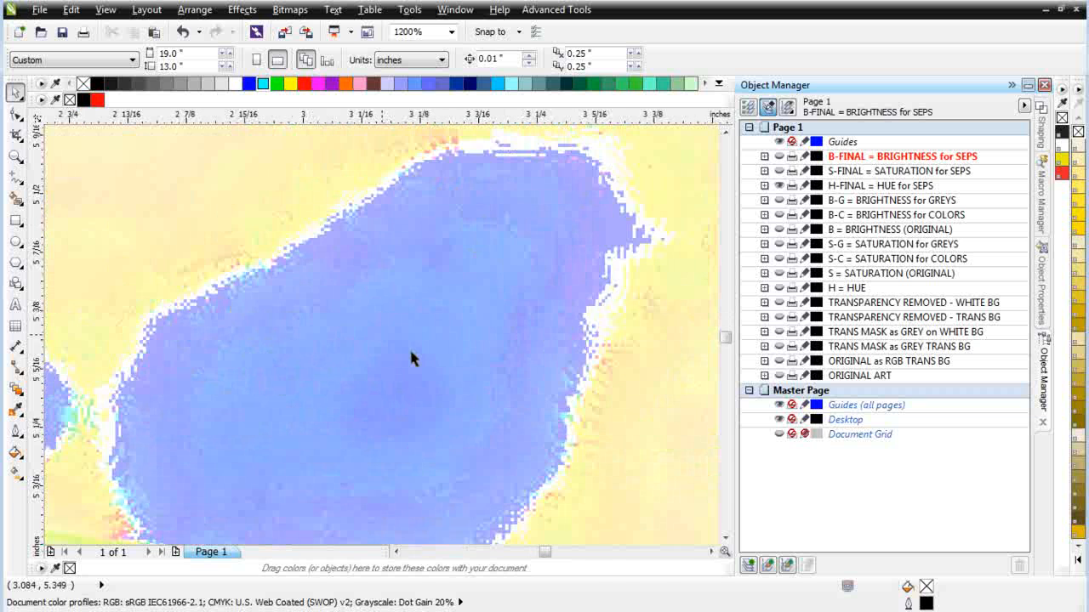
pyautogui.scroll(1, 382, 334)
pyautogui.scroll(-1, 381, 334)
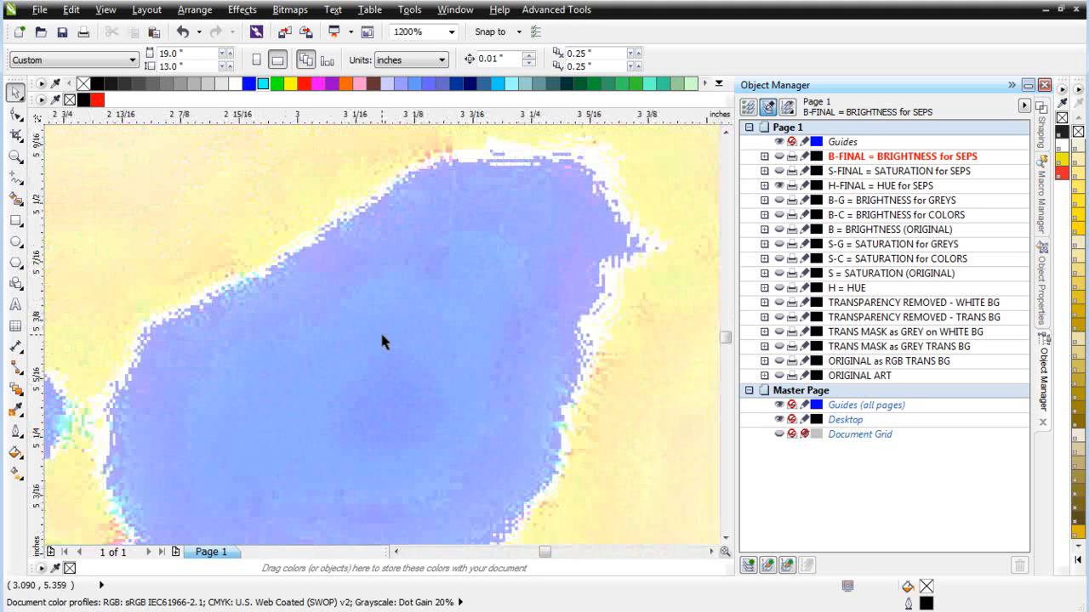
pyautogui.scroll(1, 396, 325)
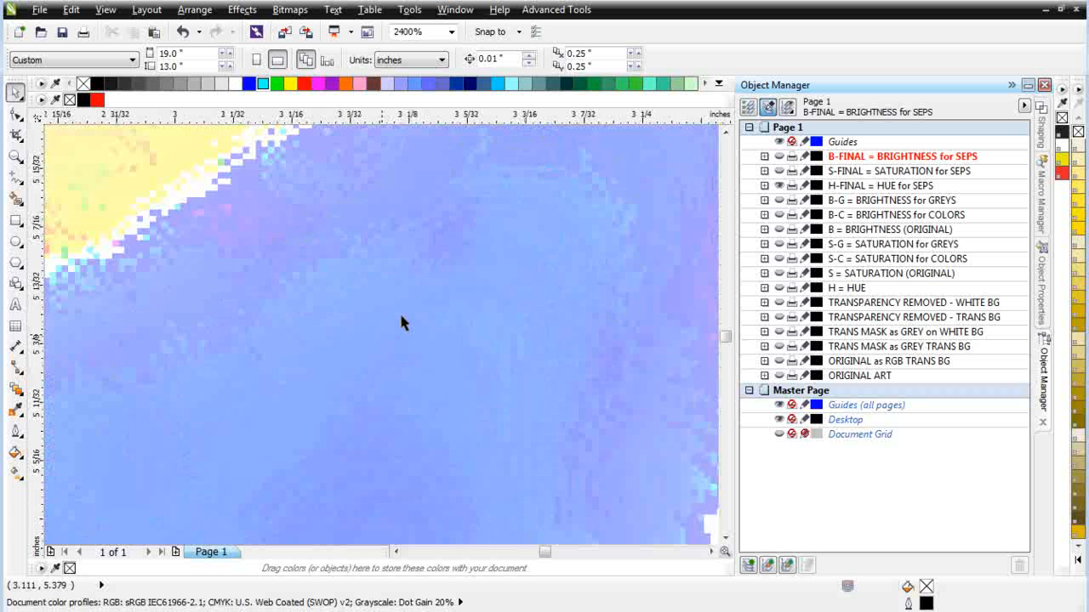
pyautogui.scroll(-3, 399, 311)
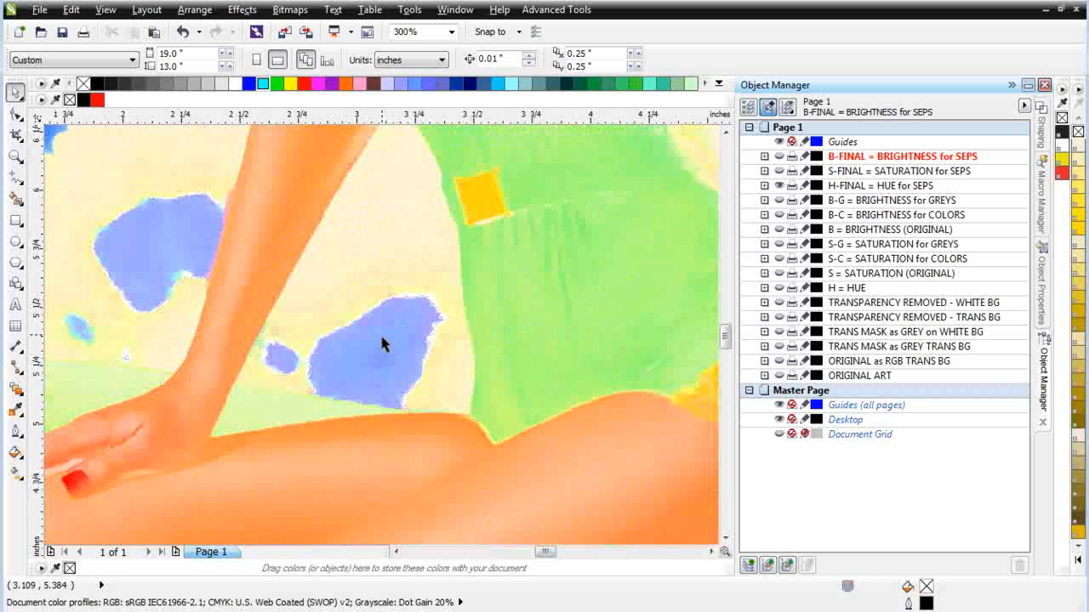
pyautogui.scroll(-2, 382, 342)
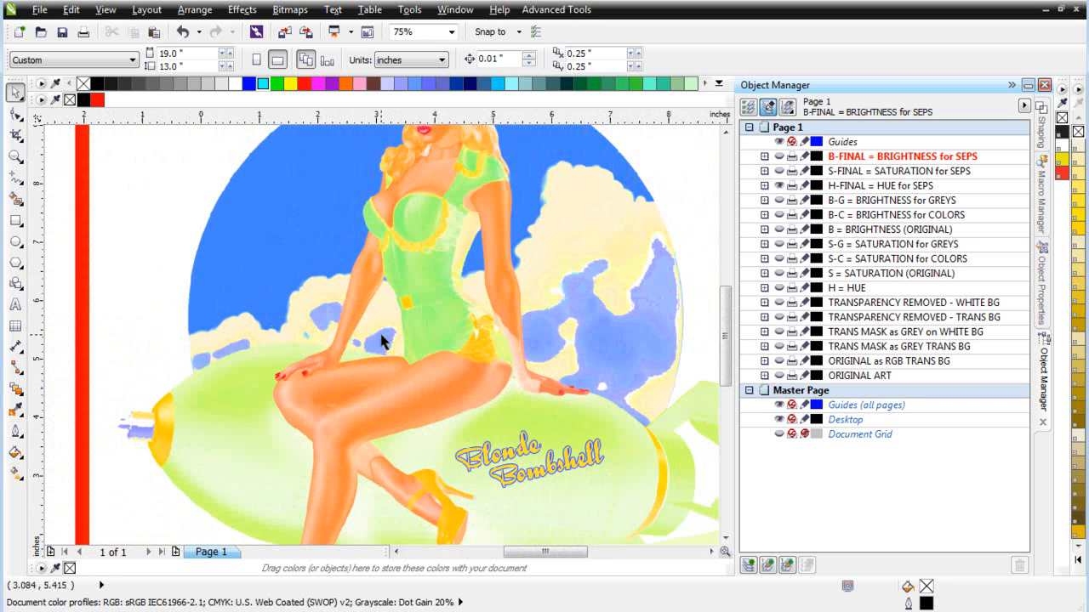
pyautogui.scroll(-1, 382, 340)
pyautogui.scroll(2, 387, 336)
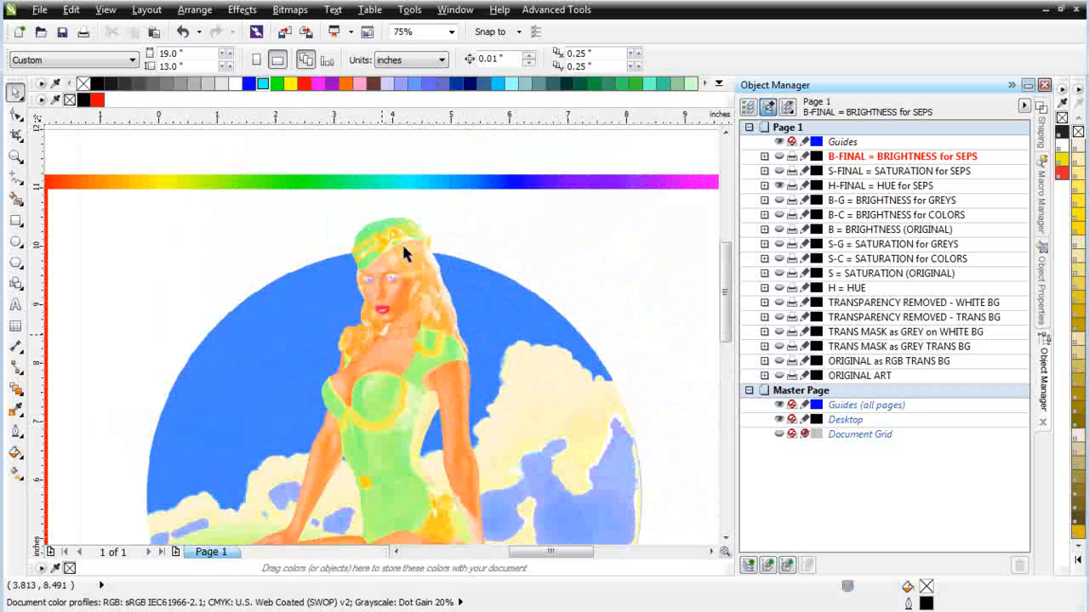
pyautogui.scroll(1, 409, 328)
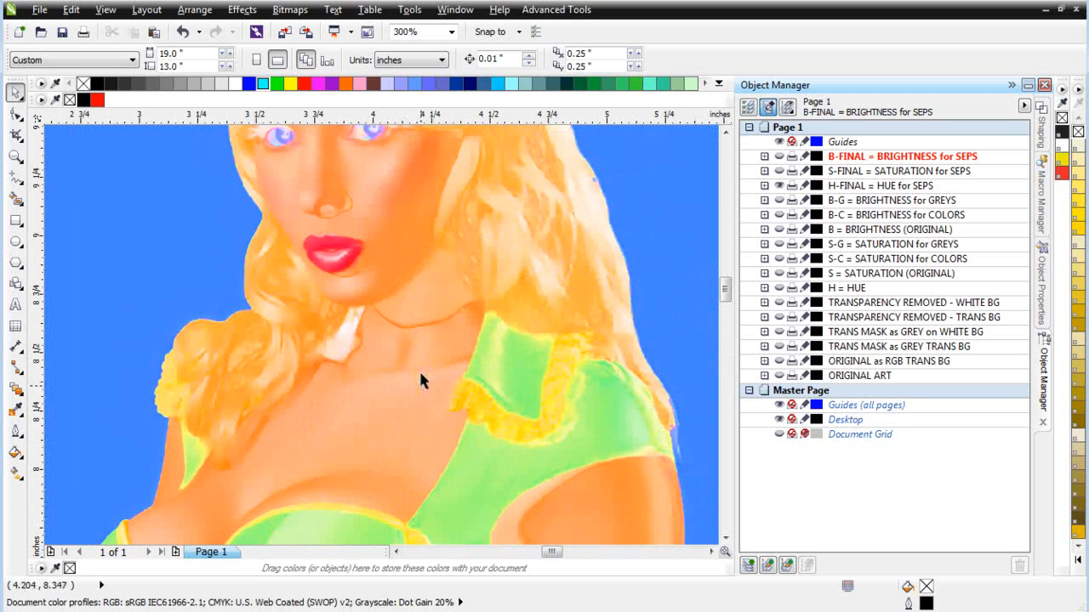
pyautogui.scroll(-2, 379, 327)
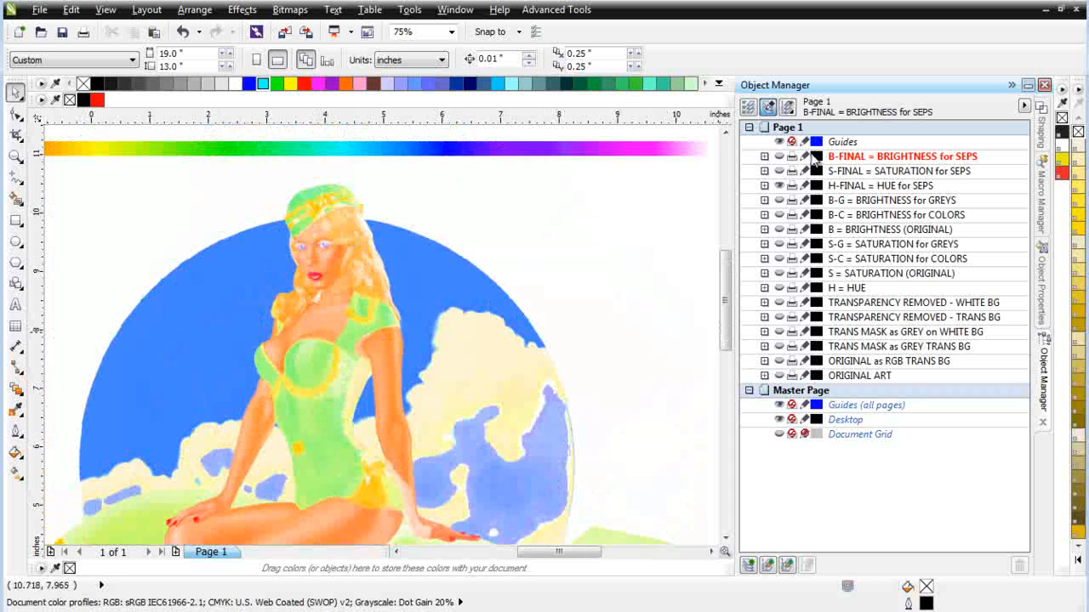
# Step: Make the B-FINAL brightness layer visible over the hue layer and inspect the woman's face and shoulder up close
pyautogui.click(779, 156)
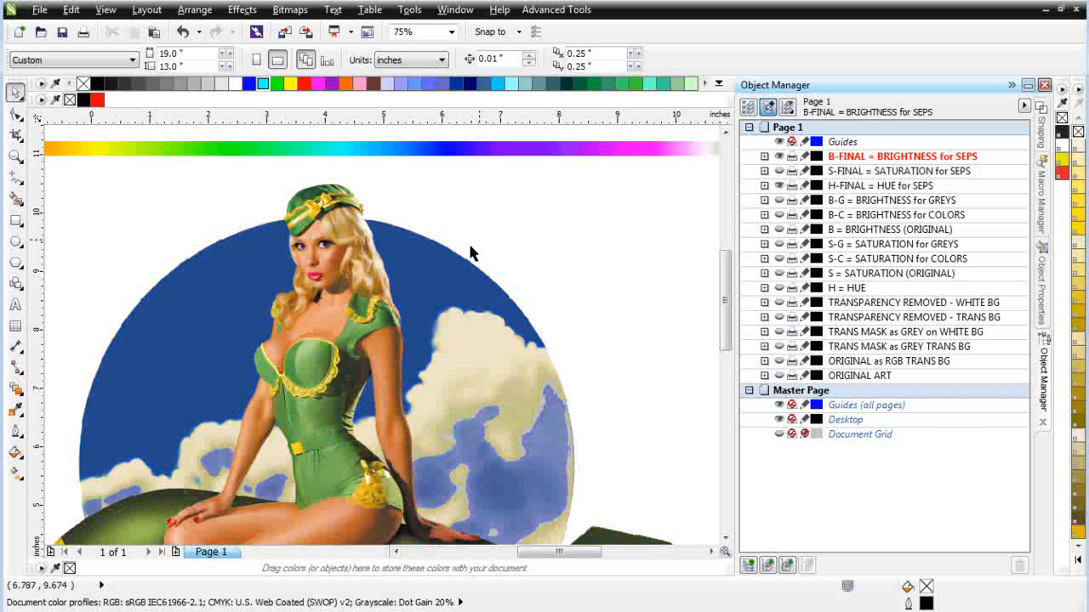
pyautogui.scroll(1, 379, 347)
pyautogui.scroll(1, 384, 357)
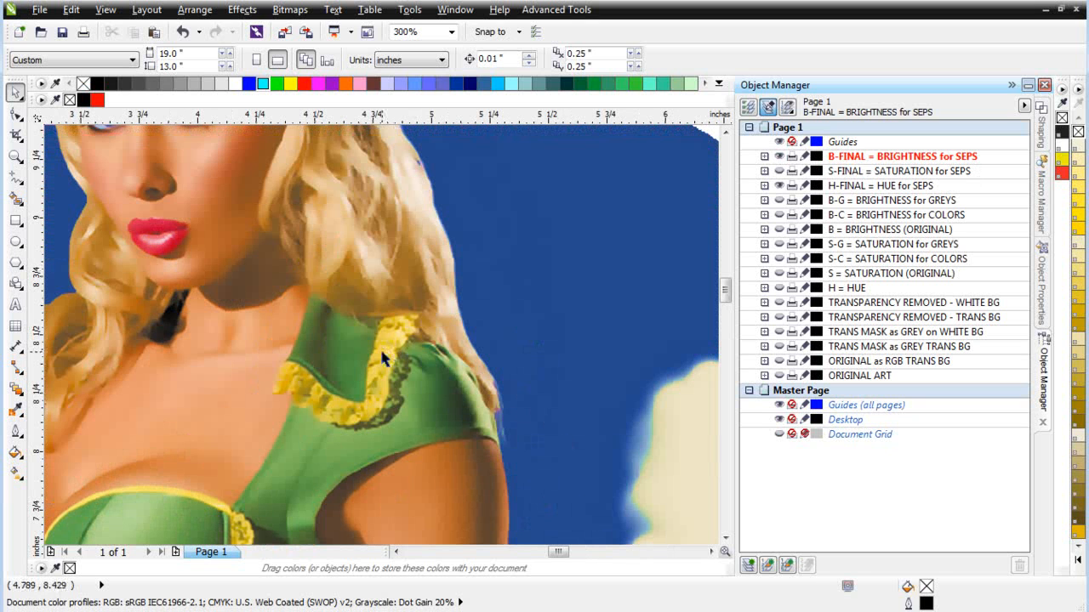
# Step: Make the S-FINAL saturation layer visible together with the brightness and hue layers
pyautogui.scroll(-2, 382, 358)
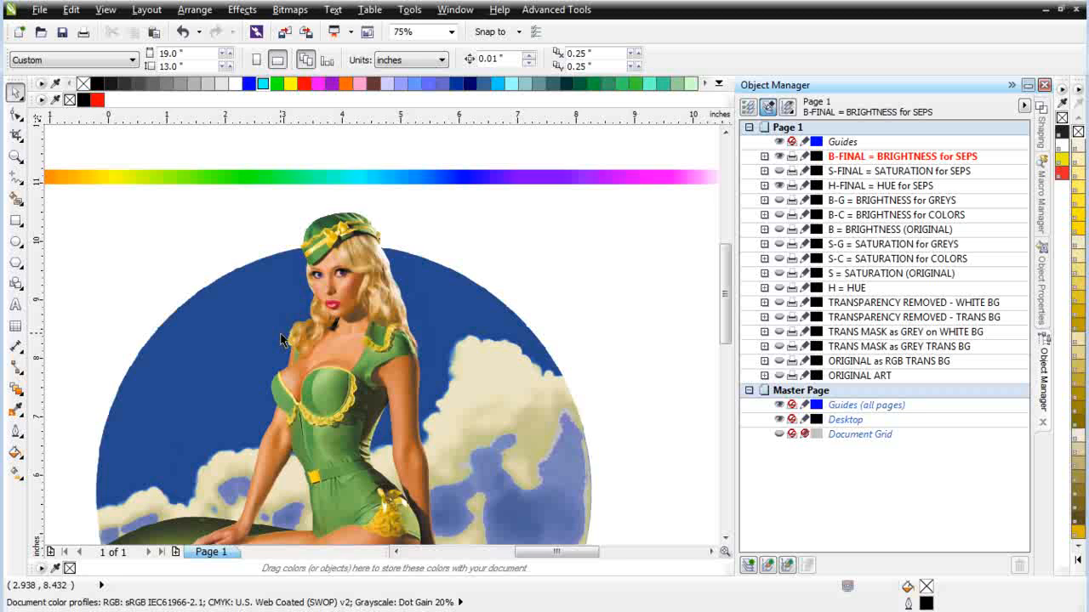
pyautogui.click(777, 171)
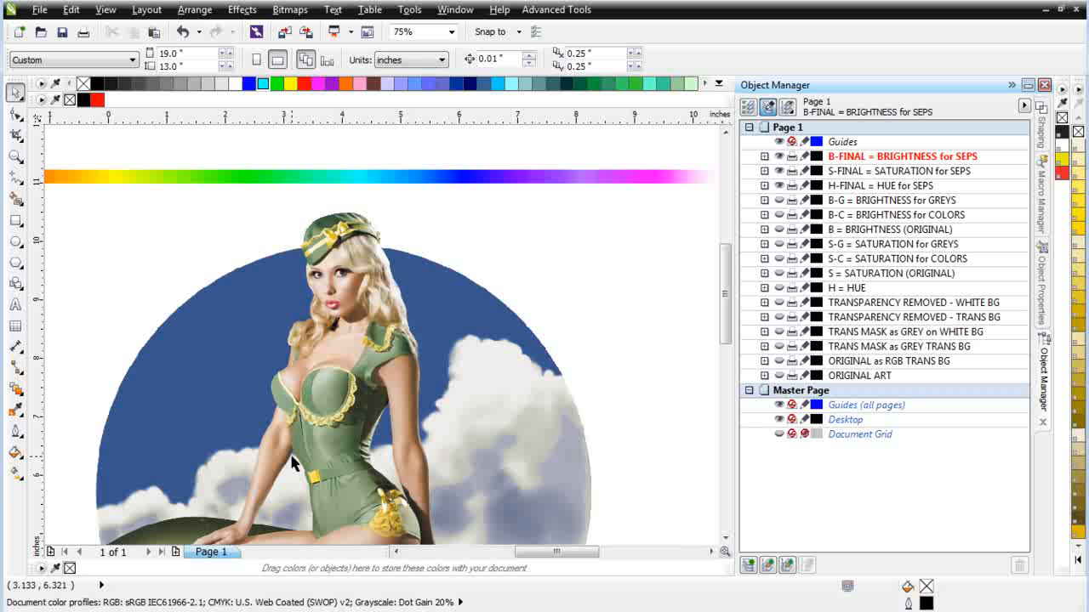
# Step: Check the running processes in Windows Task Manager, sorting them by image name, and close it
pyautogui.hotkey('ctrl', 'shift', 'Escape')
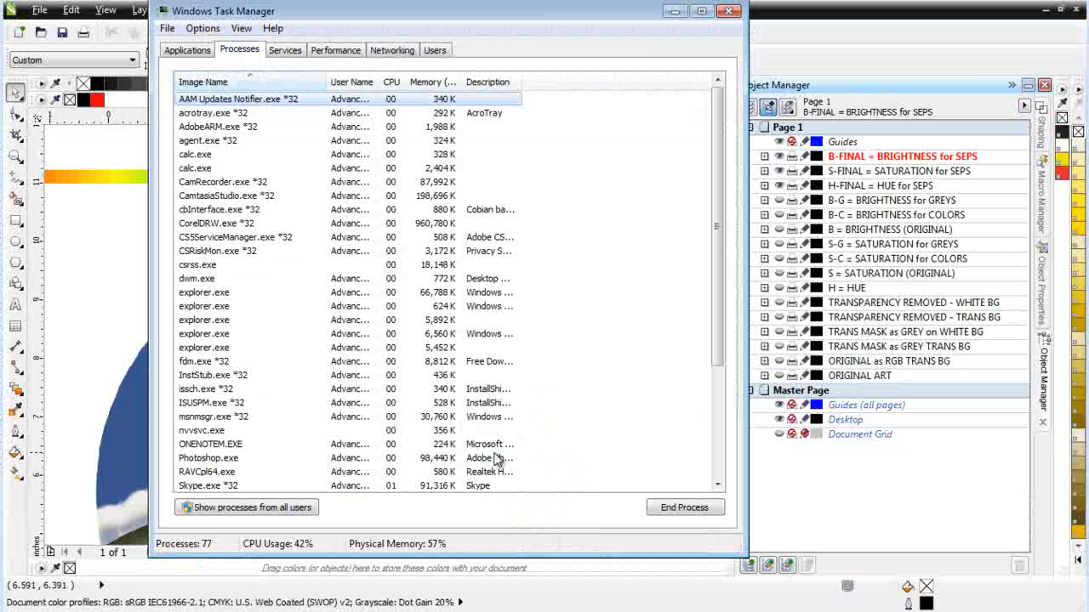
pyautogui.click(245, 82)
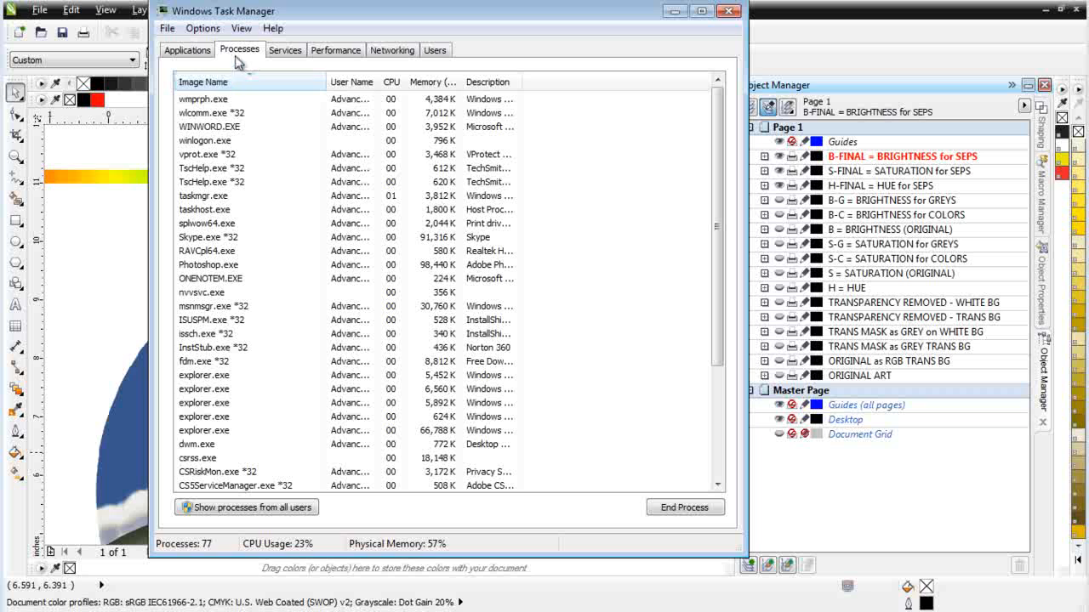
pyautogui.click(226, 85)
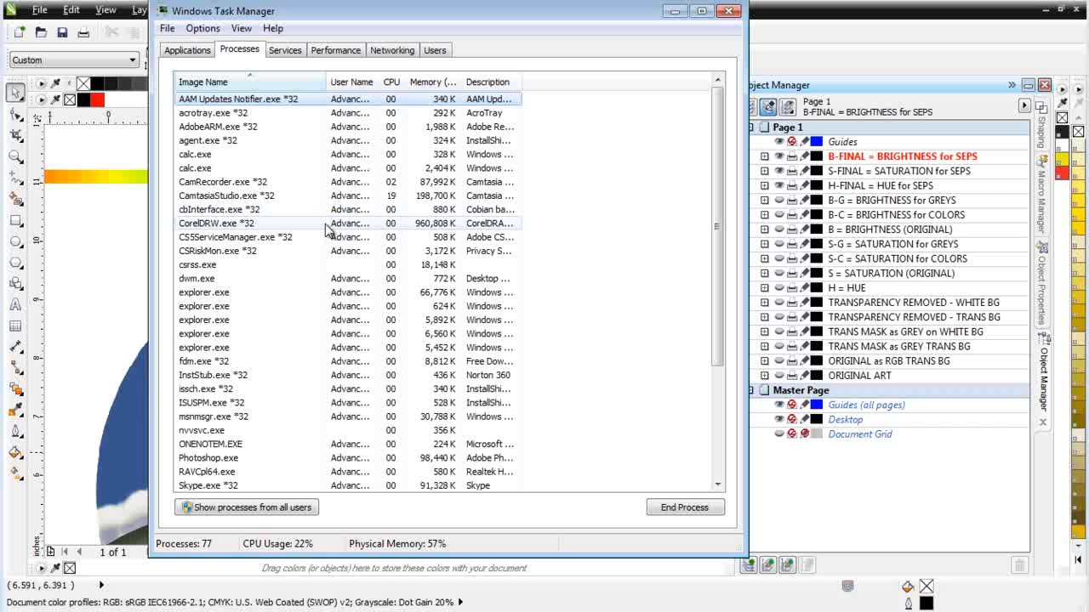
pyautogui.click(225, 82)
pyautogui.click(226, 82)
pyautogui.click(729, 11)
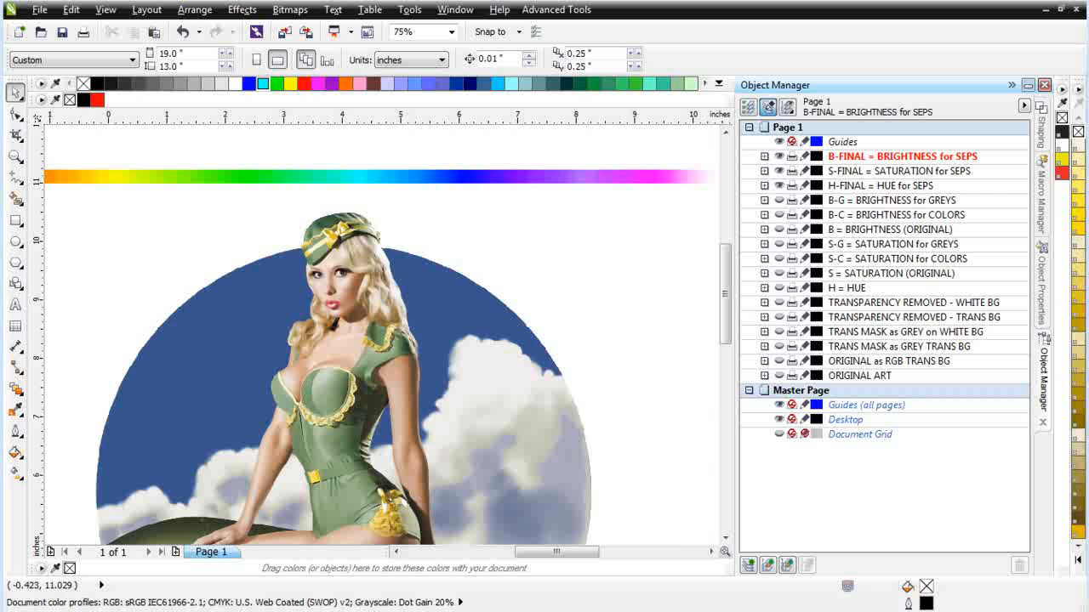
# Step: Switch to the SimpleSeps Raster window, generate the separations from the extracted bitmaps, and close the plugin
pyautogui.hotkey('alt', 'Tab')
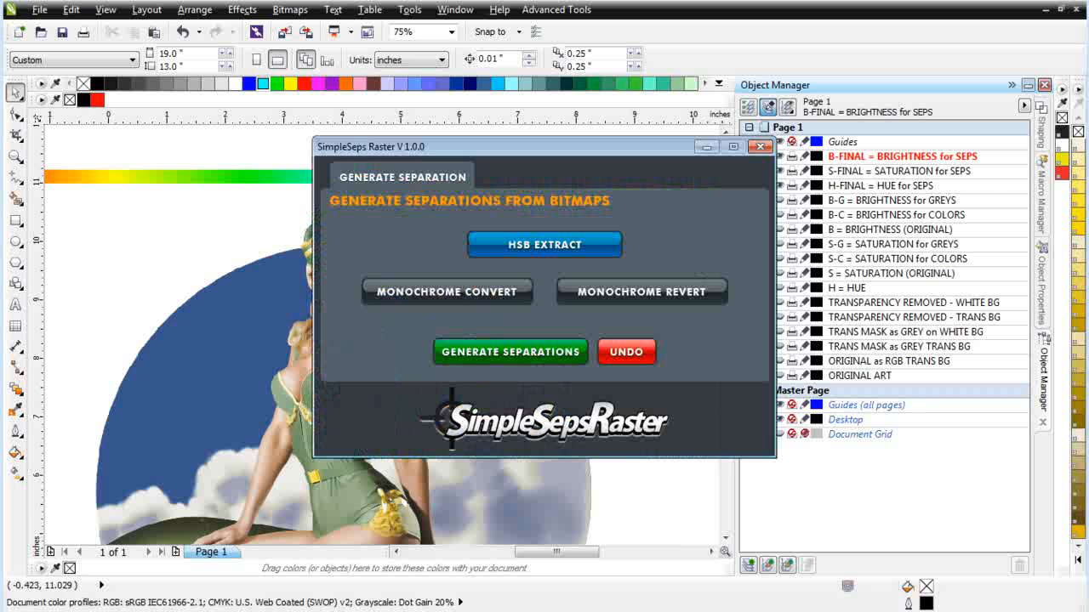
pyautogui.click(510, 354)
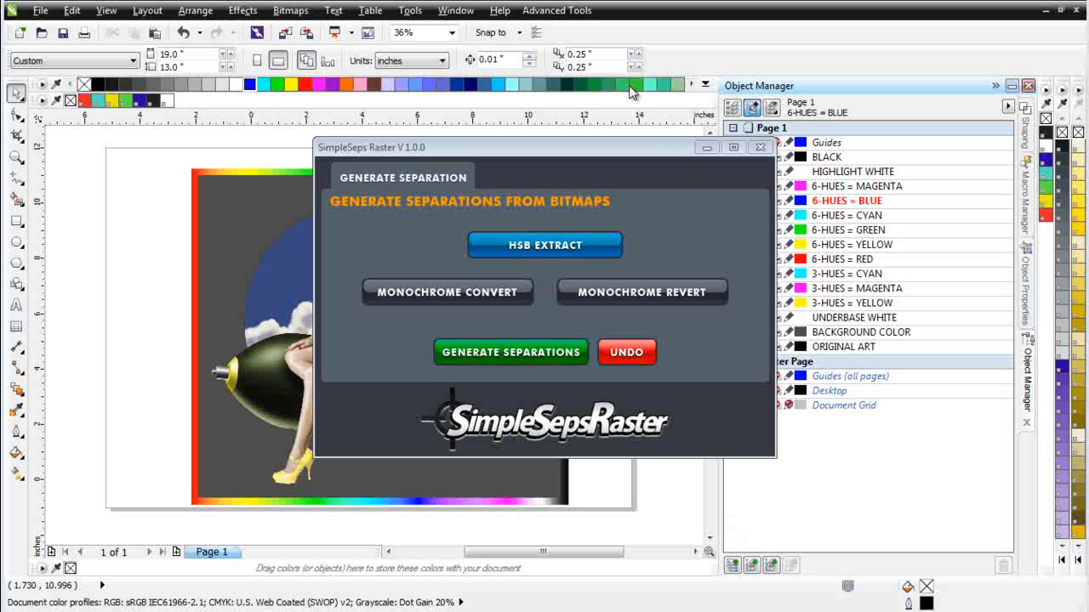
pyautogui.click(759, 148)
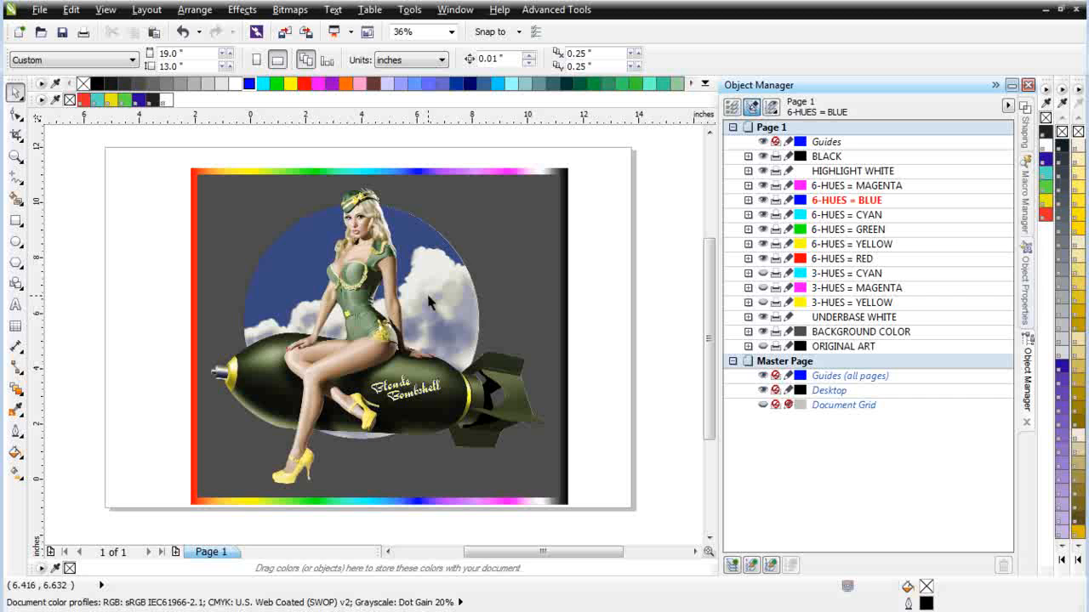
# Step: Inspect the separated artwork up close with the BLACK and HIGHLIGHT WHITE layers each hidden and shown again
pyautogui.click(15, 156)
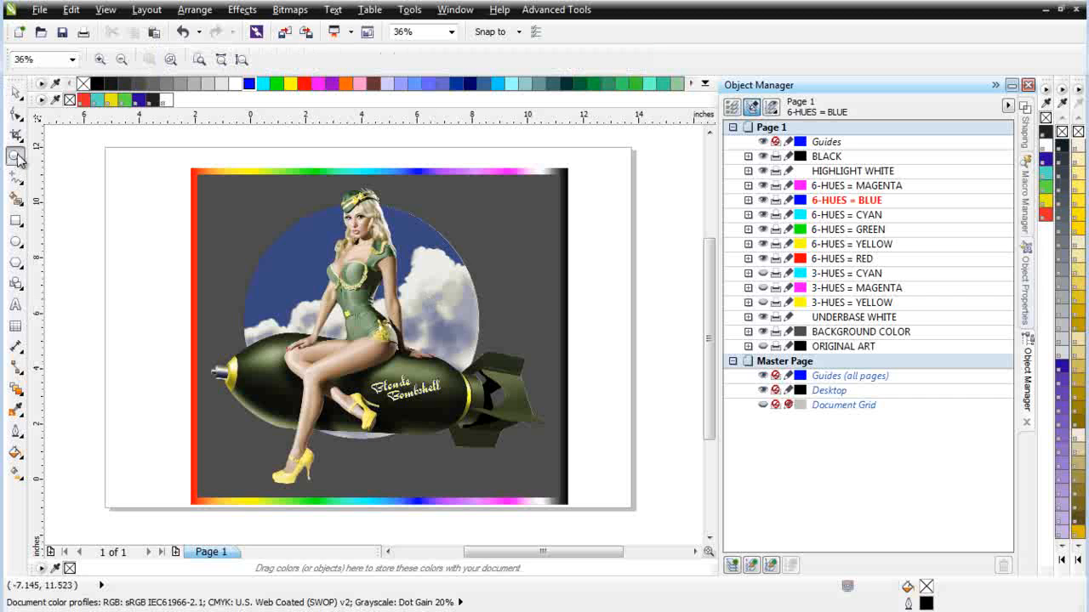
pyautogui.moveTo(166, 155); pyautogui.dragTo(557, 444)
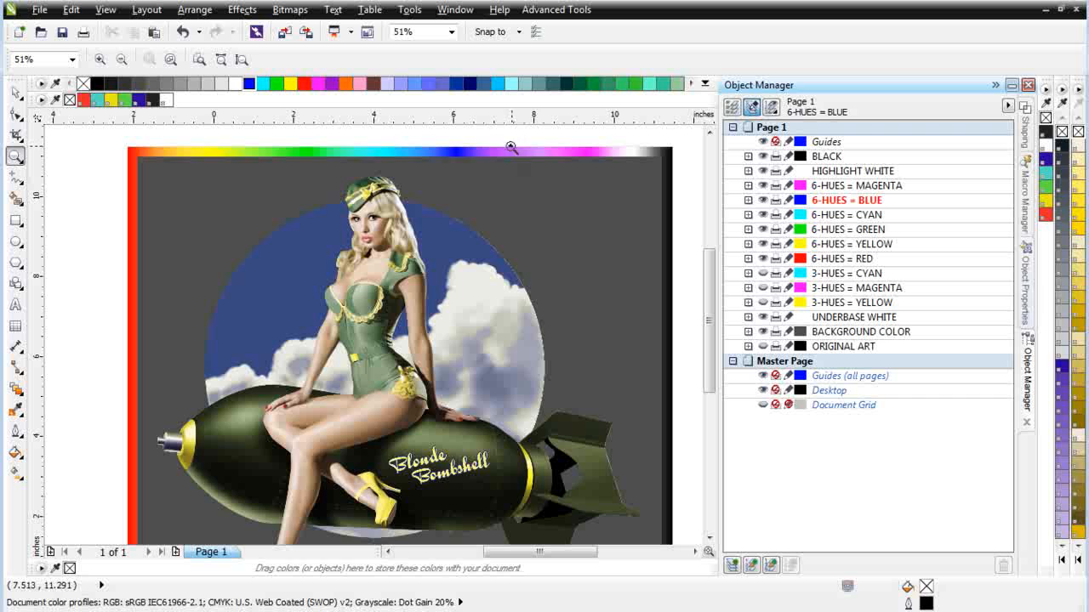
pyautogui.click(16, 92)
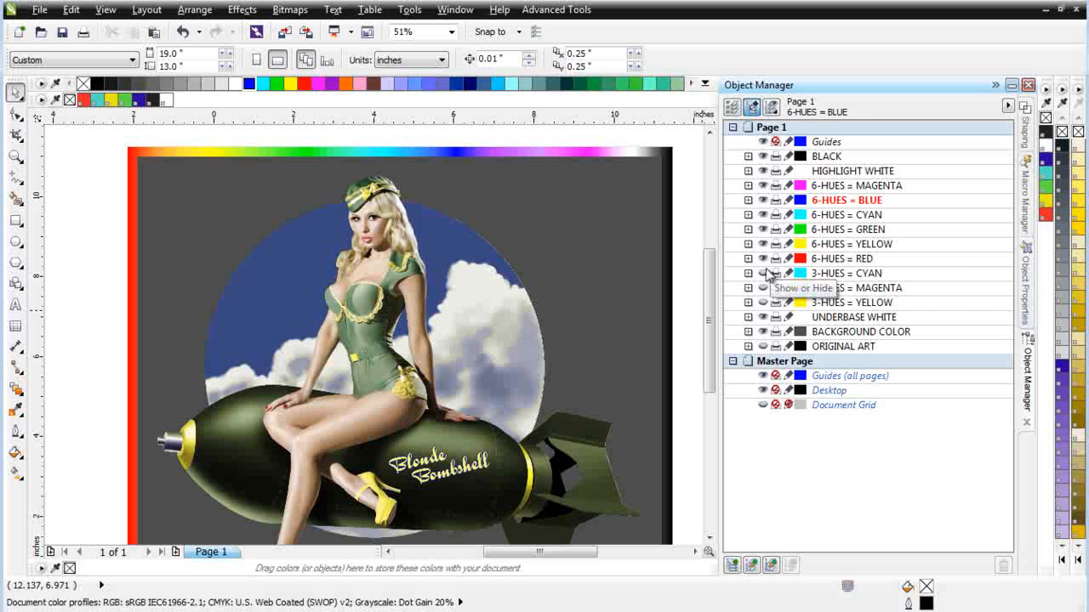
pyautogui.click(762, 273)
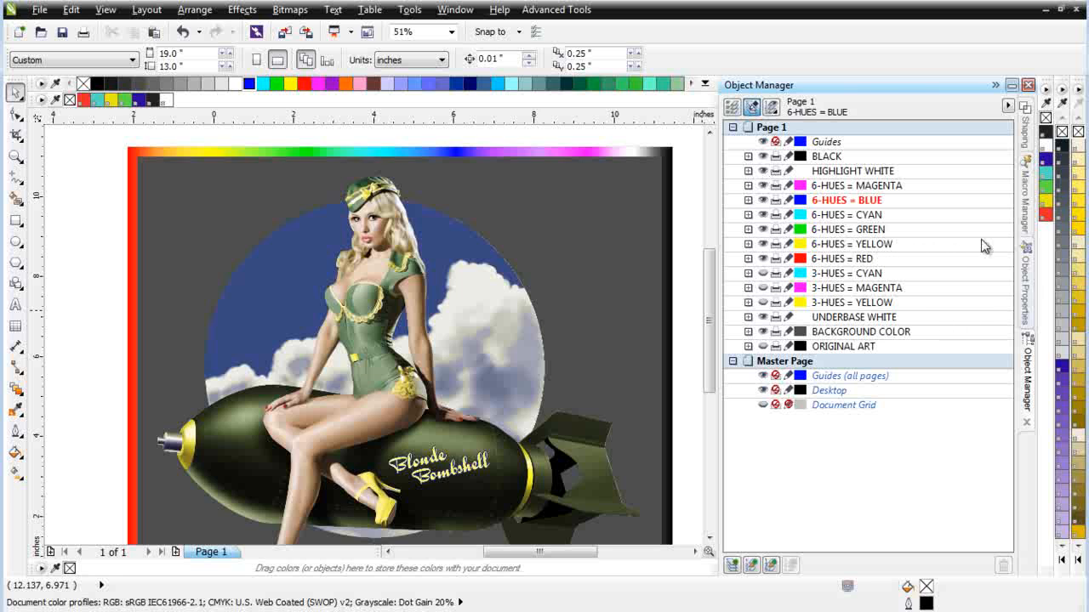
pyautogui.click(763, 157)
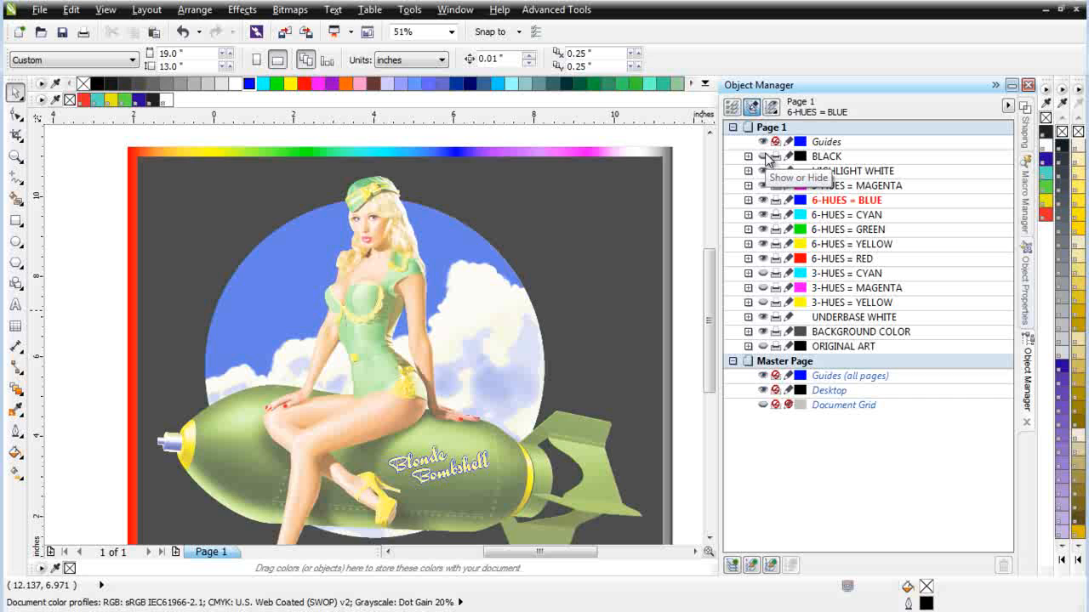
pyautogui.click(763, 156)
pyautogui.click(764, 170)
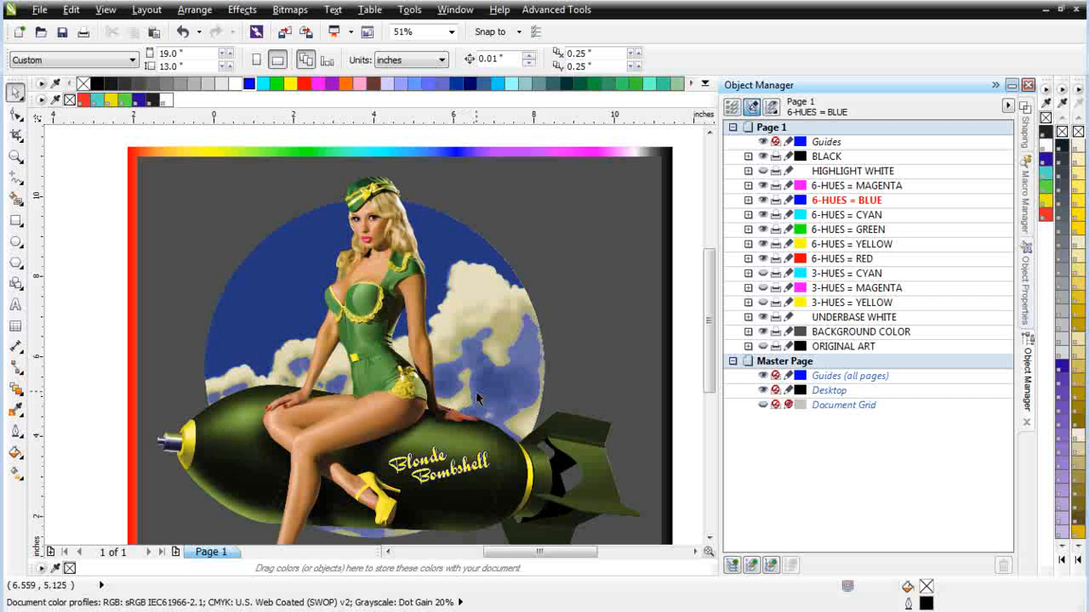
pyautogui.click(762, 171)
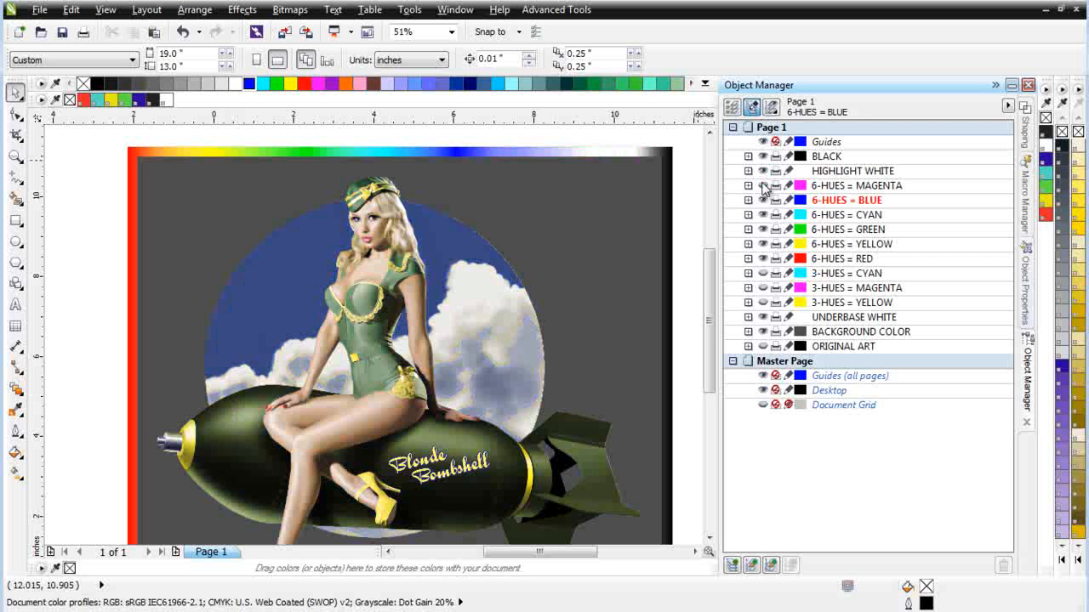
# Step: Hide the 6-HUES = MAGENTA layer and compare the artwork with the 6-HUES = BLUE and 6-HUES = CYAN layers each off and on
pyautogui.click(763, 186)
pyautogui.click(763, 200)
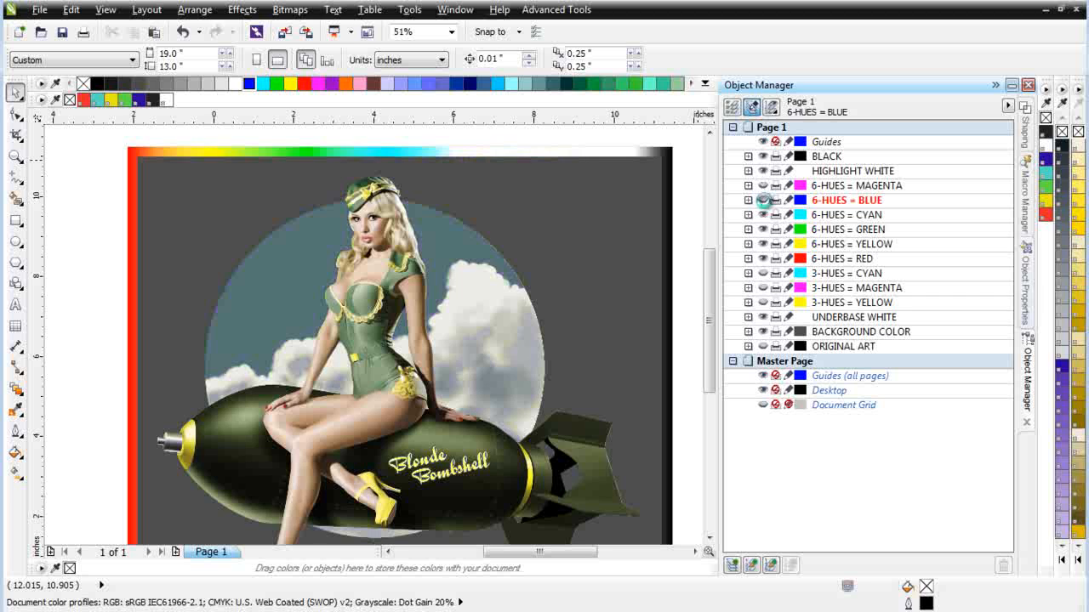
pyautogui.click(763, 200)
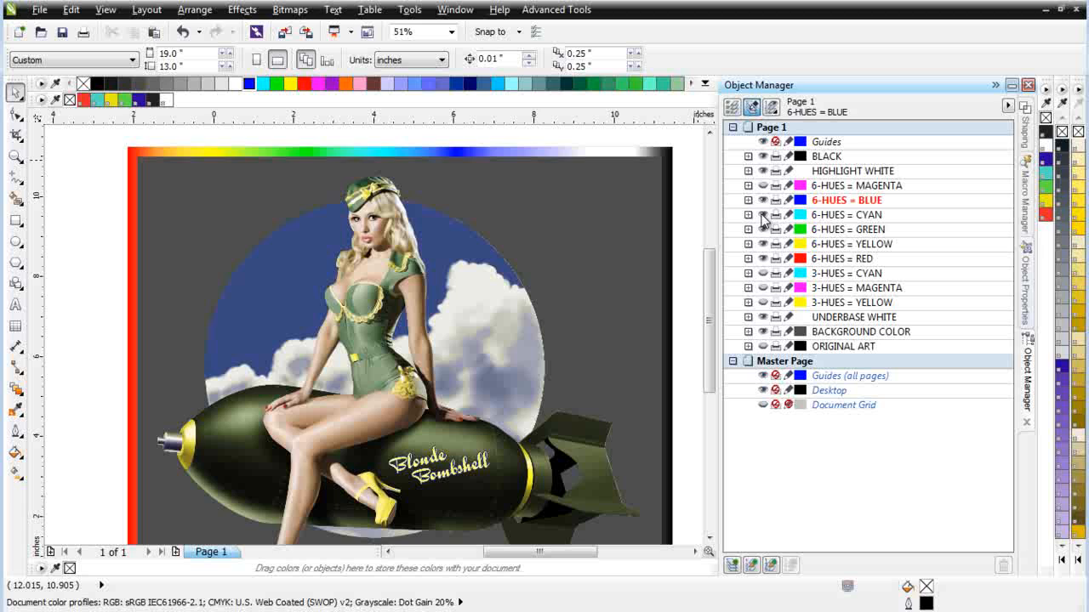
pyautogui.click(763, 216)
pyautogui.click(763, 215)
pyautogui.click(763, 216)
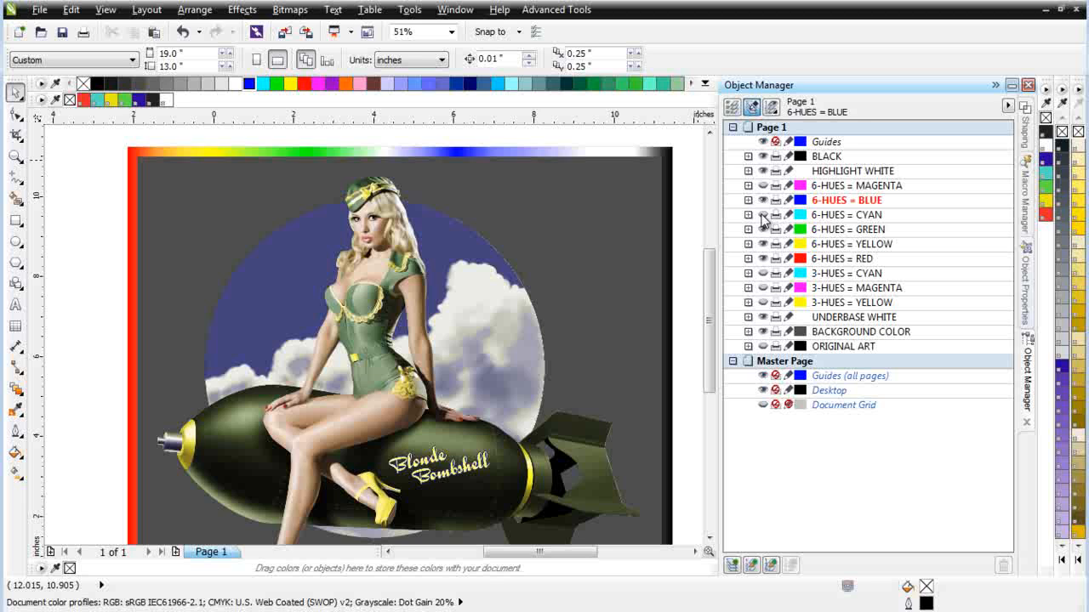
pyautogui.click(763, 216)
pyautogui.click(762, 216)
pyautogui.click(763, 216)
# Step: Compare the artwork with the 6-HUES green, yellow and red layers each hidden and shown again
pyautogui.click(763, 230)
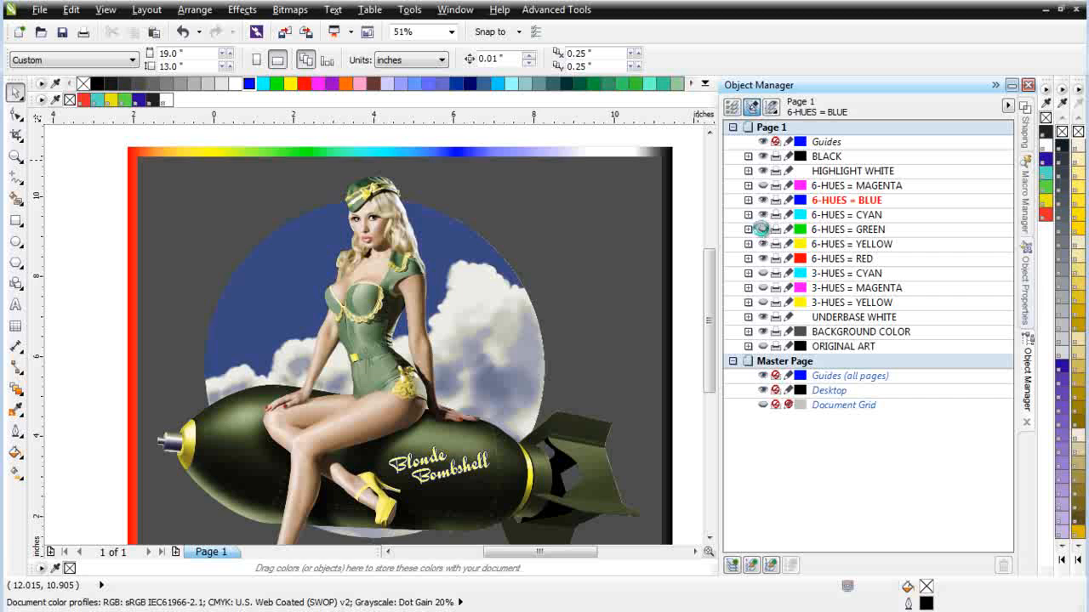
pyautogui.click(762, 230)
pyautogui.click(763, 245)
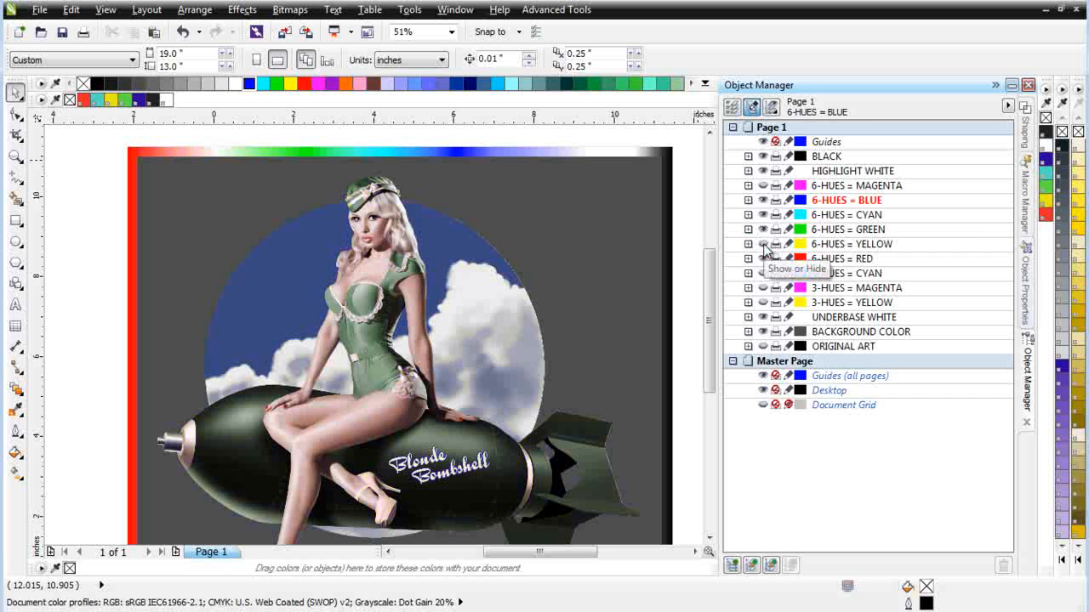
pyautogui.click(762, 245)
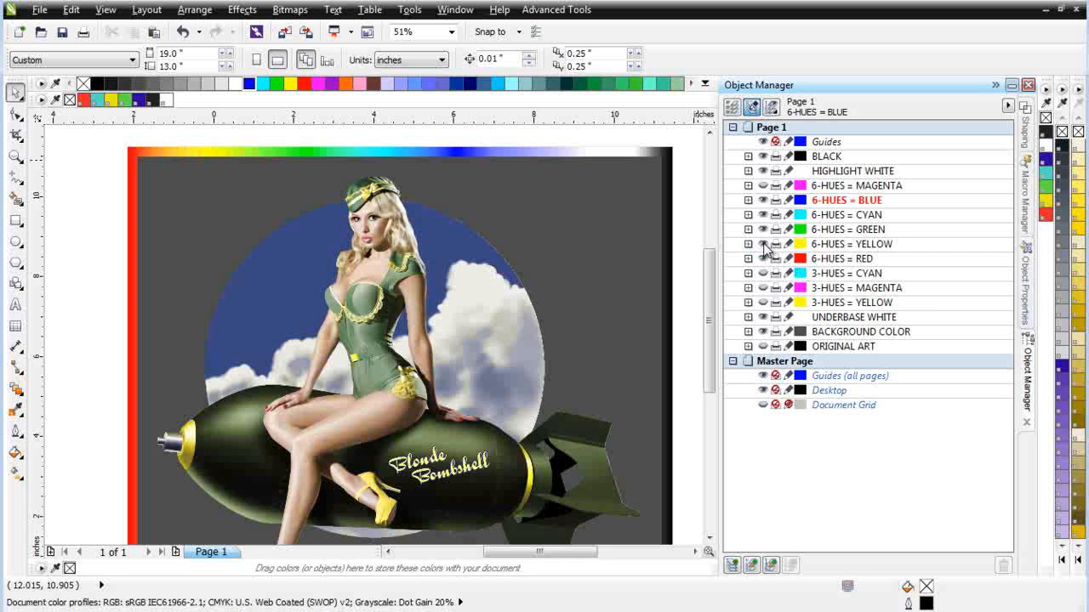
pyautogui.click(762, 258)
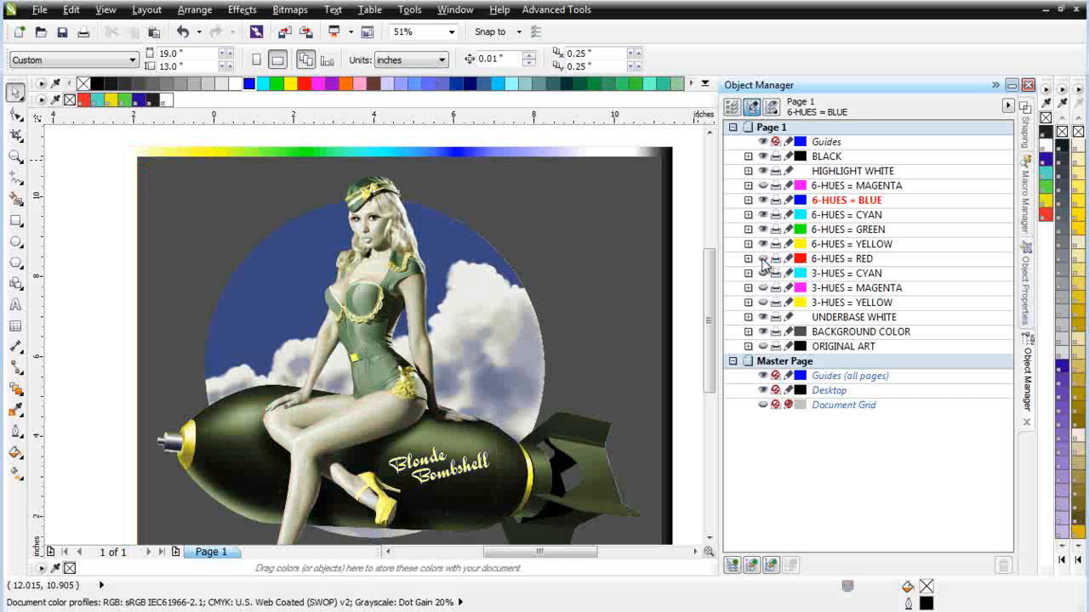
pyautogui.click(763, 259)
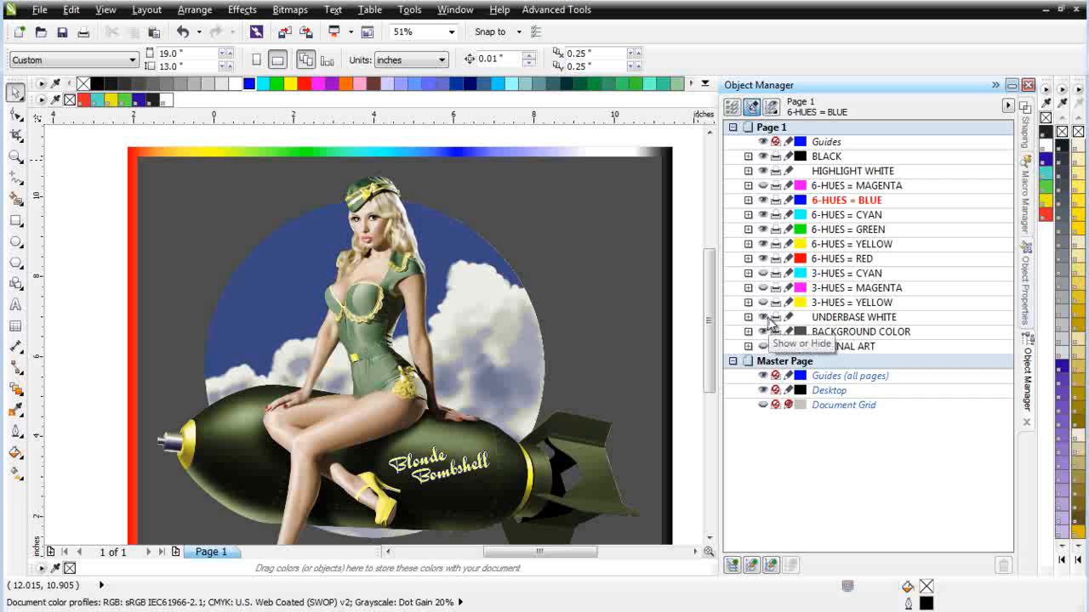
# Step: Compare the artwork with and without UNDERBASE WHITE, and leave the UNDERBASE WHITE and BACKGROUND COLOR layers hidden
pyautogui.click(763, 318)
pyautogui.click(763, 317)
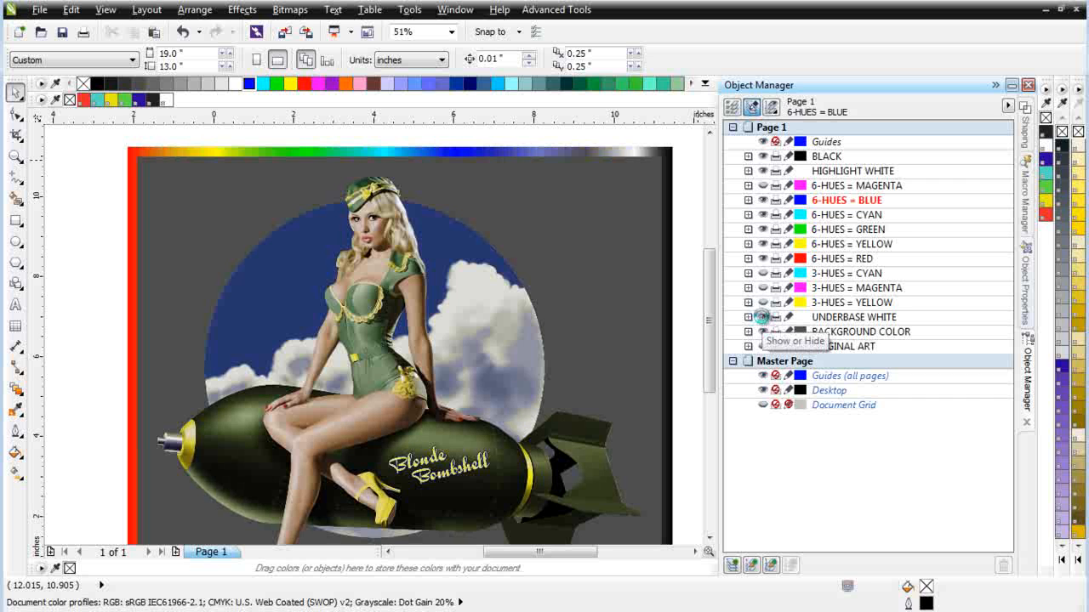
pyautogui.click(763, 317)
pyautogui.click(762, 317)
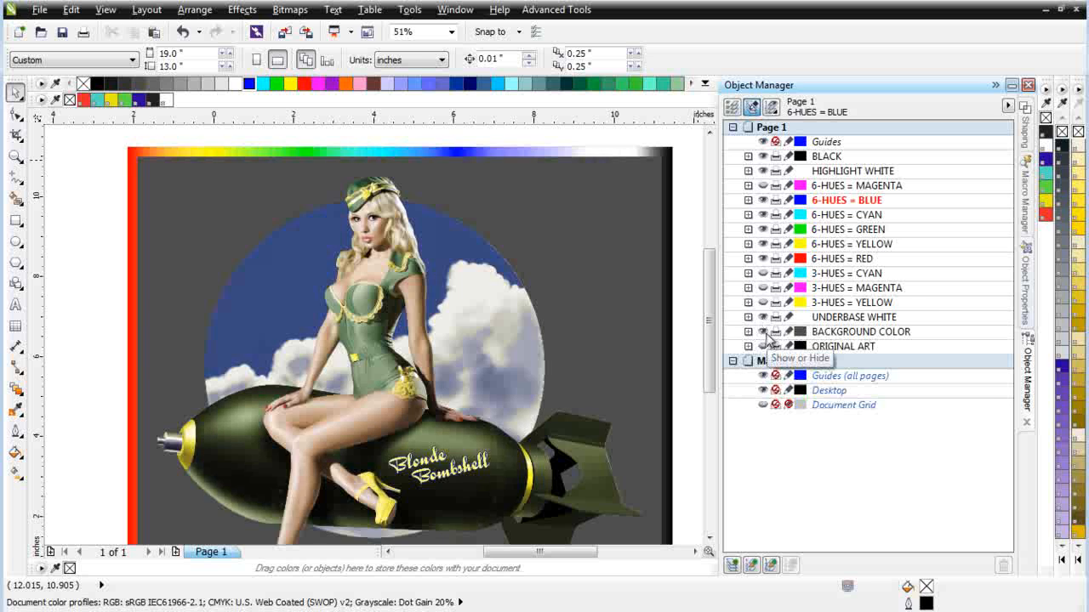
pyautogui.click(763, 332)
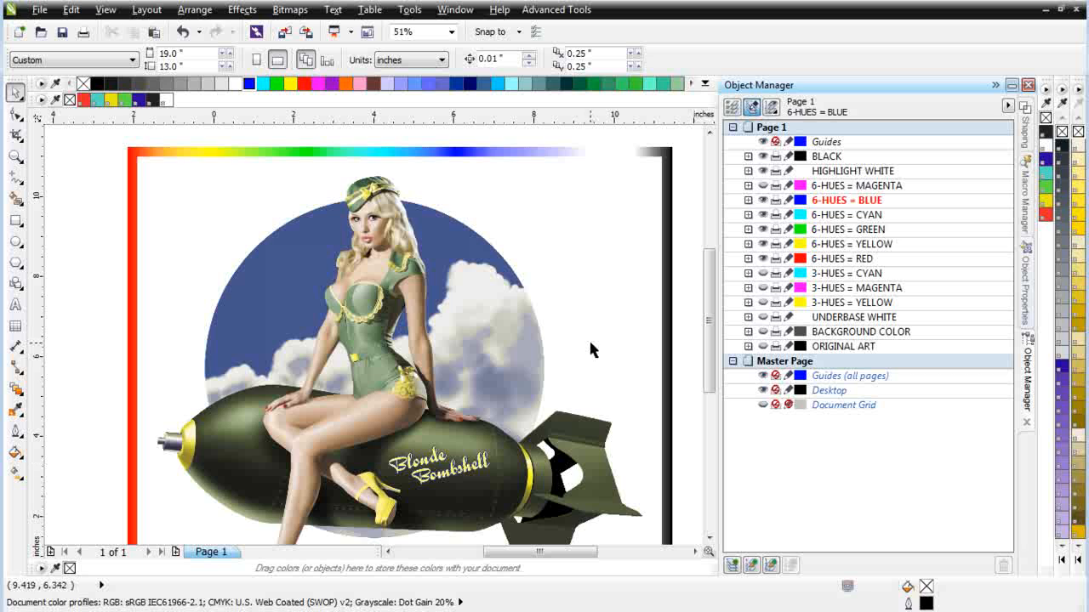
# Step: Select all the visible separation bitmaps of the pin-up artwork together across their layers
pyautogui.click(597, 314)
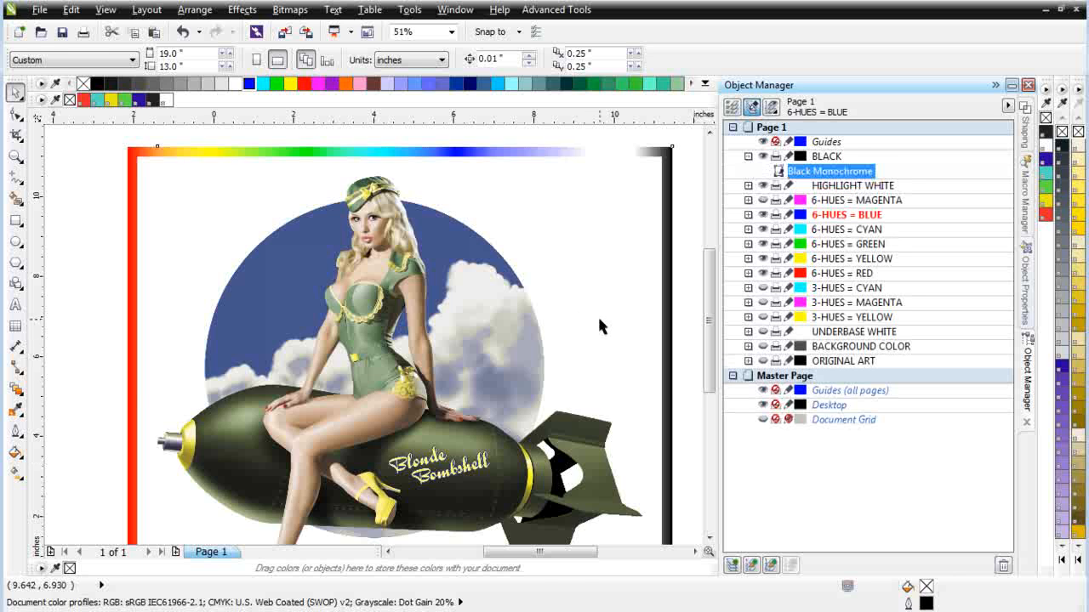
pyautogui.scroll(-1, 604, 320)
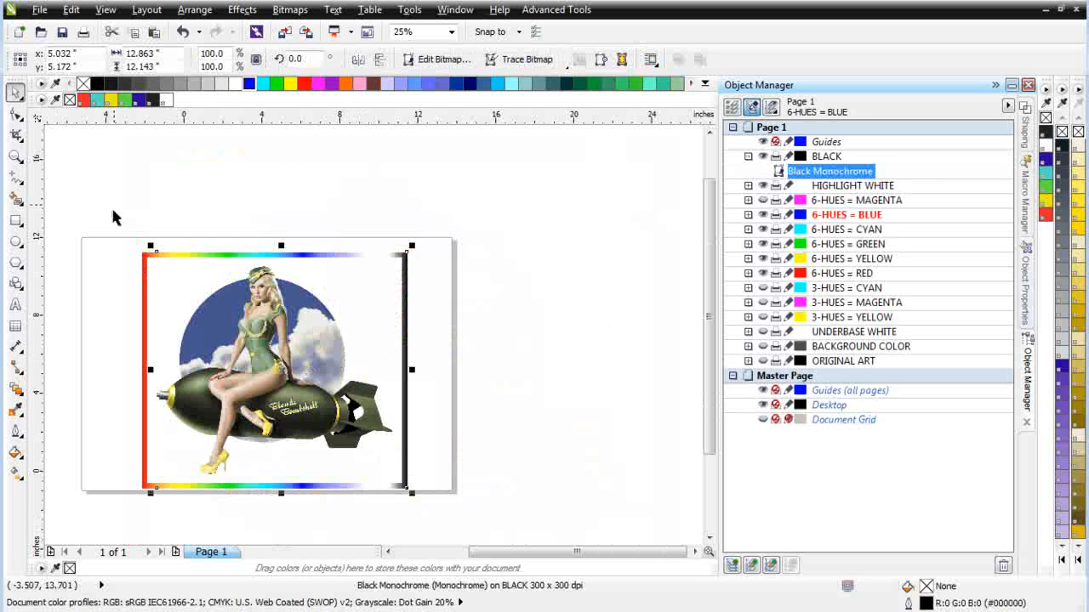
pyautogui.moveTo(114, 206); pyautogui.dragTo(478, 531)
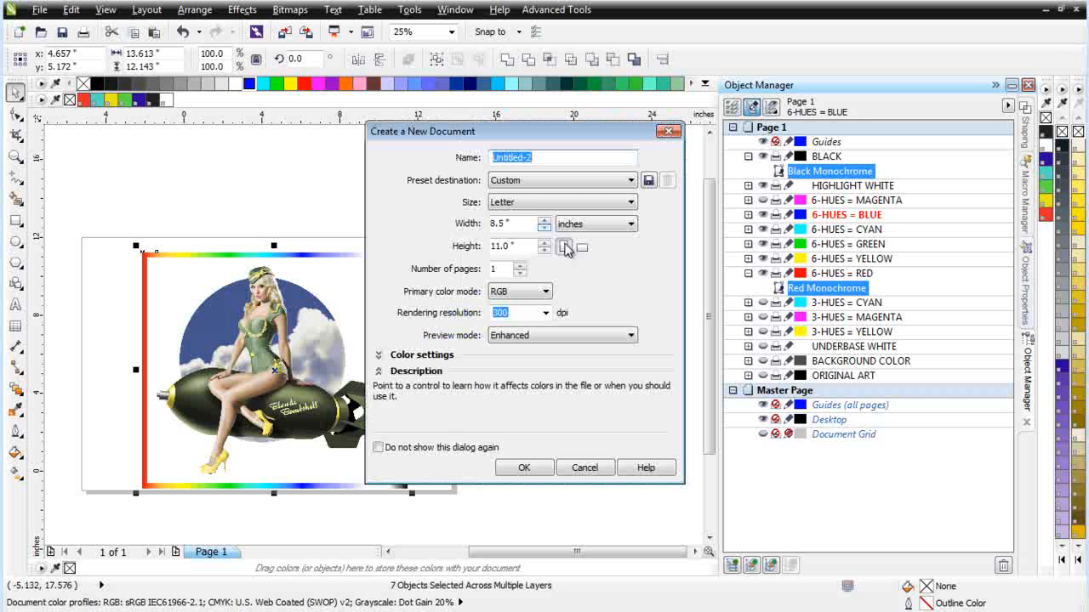
# Step: Create a new RGB document at 300 dpi and set its page size to 13 by 19 inches
pyautogui.click(19, 31)
pyautogui.click(519, 469)
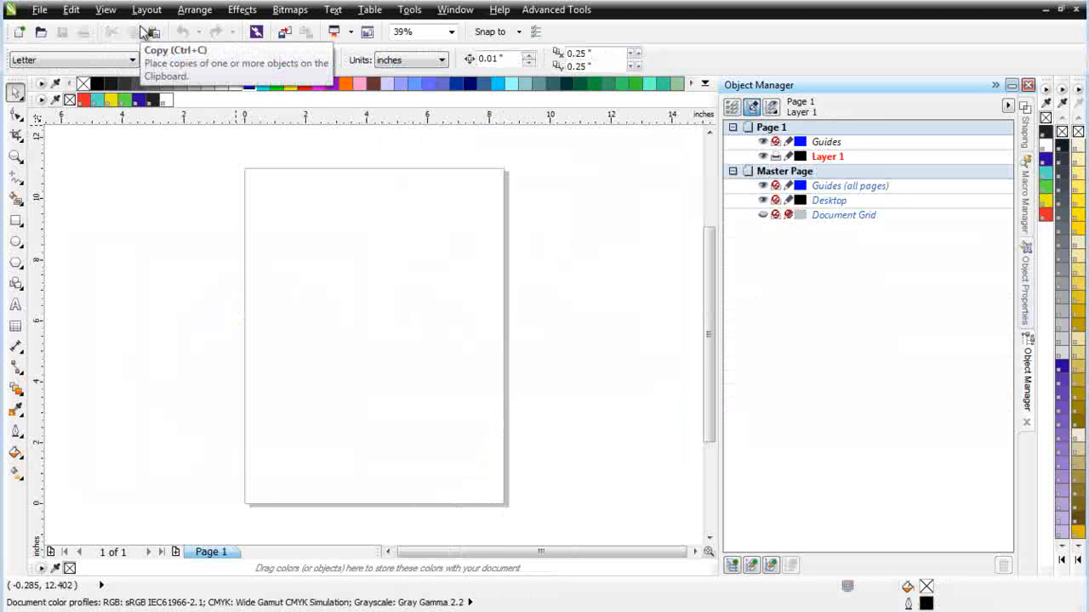
pyautogui.write('13')
pyautogui.press('Return')
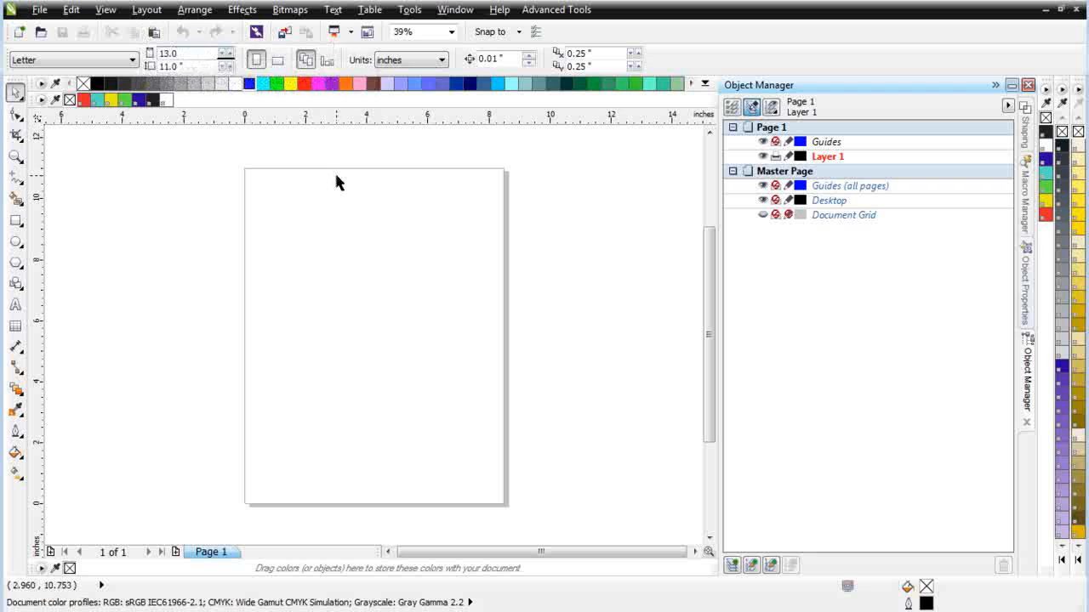
pyautogui.doubleClick(179, 68)
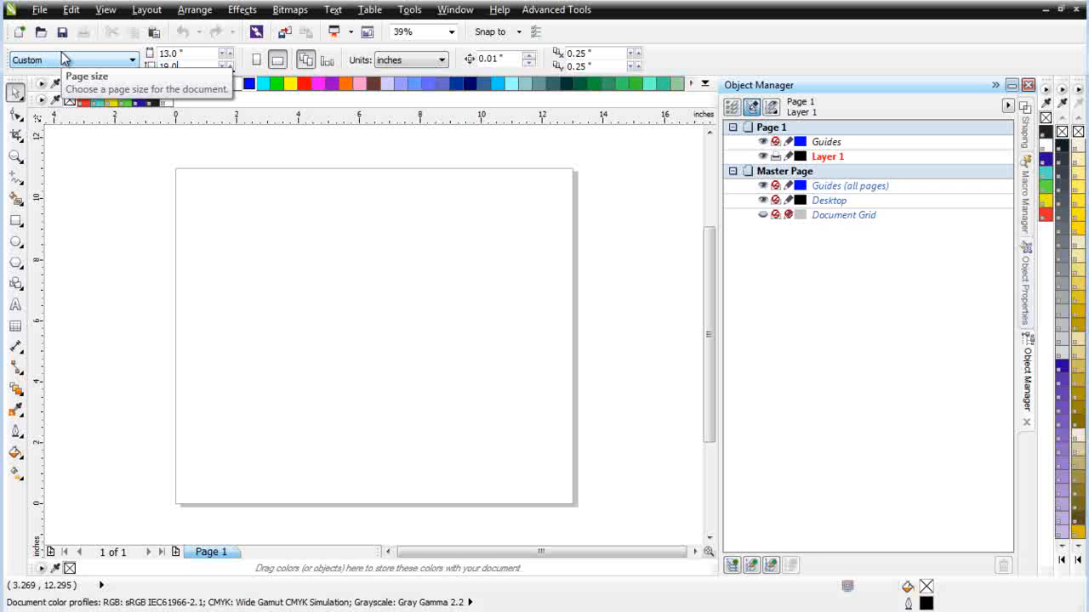
pyautogui.write('19.0')
pyautogui.press('Return')
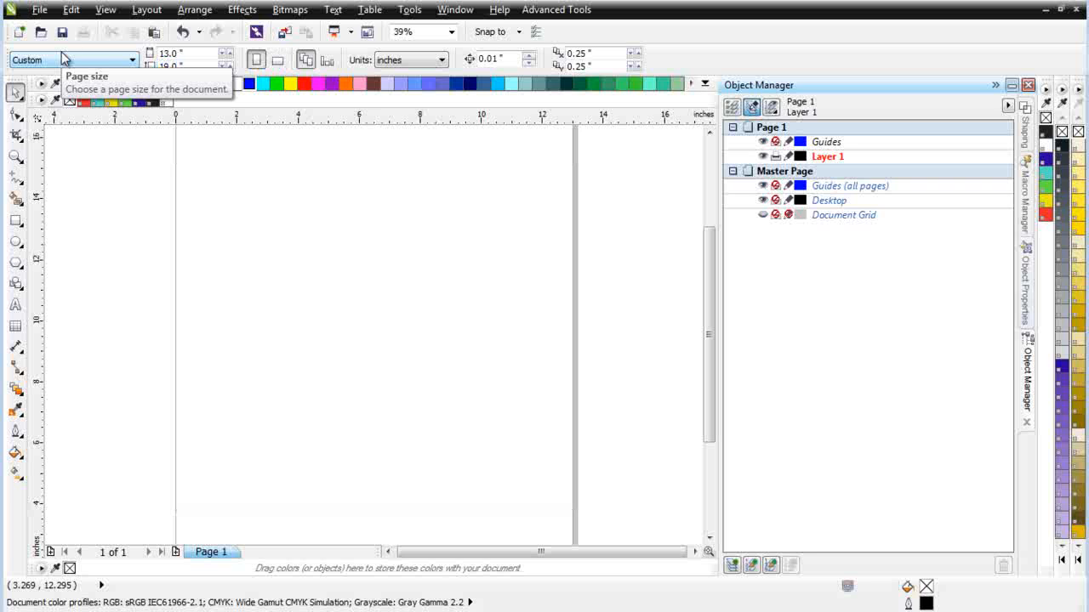
# Step: Switch the page to landscape orientation and group the seven separation bitmaps placed on Layer 1
pyautogui.click(278, 60)
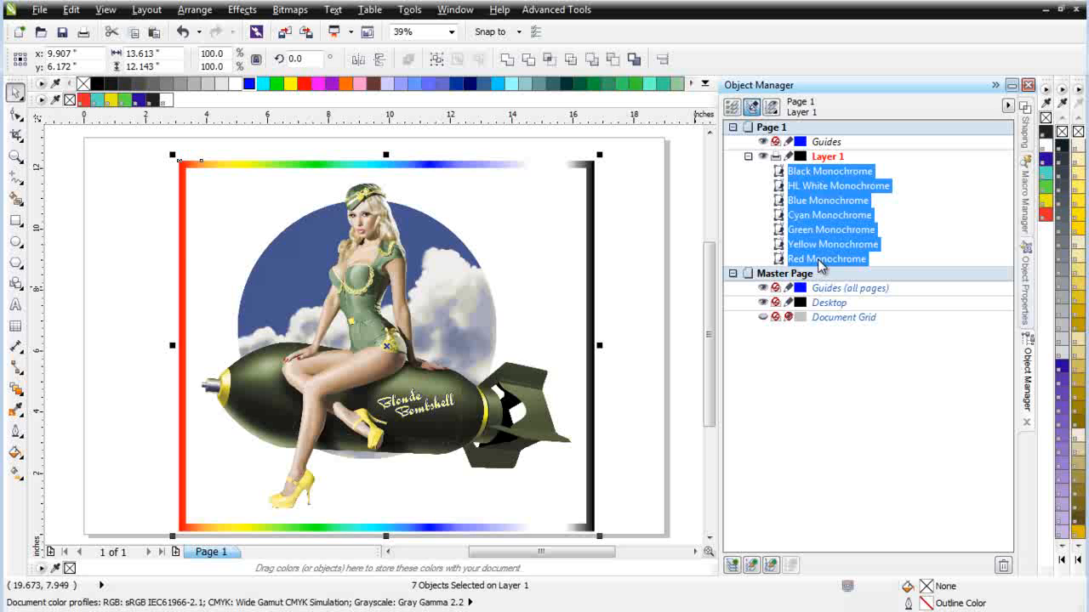
pyautogui.hotkey('ctrl', 'g')
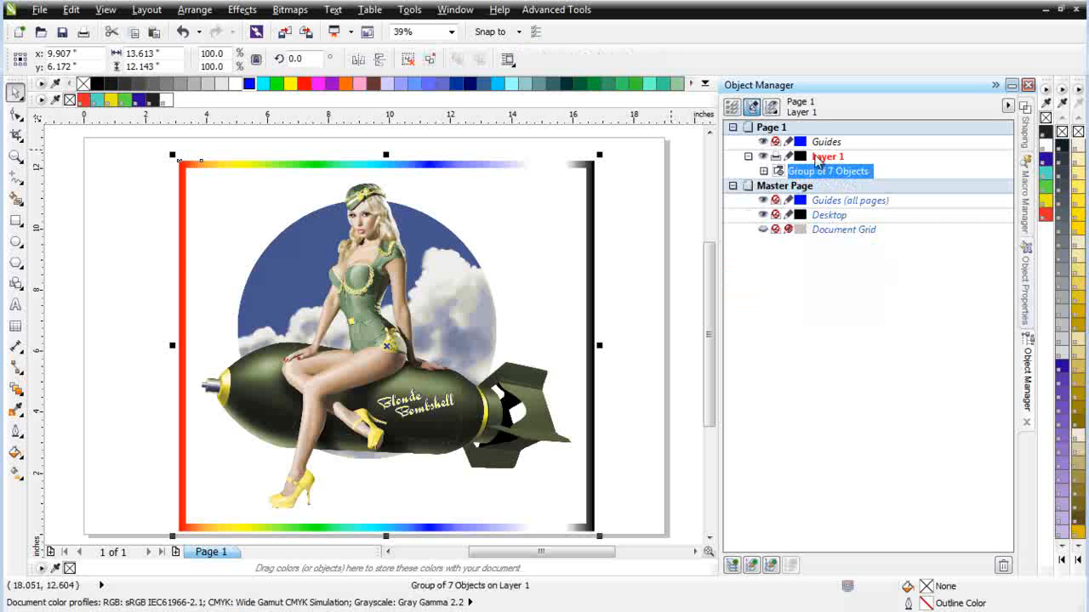
# Step: Crop the grouped separations to about 12.34 by 10.9 inches, cutting off the rainbow color bars around the pin-up artwork
pyautogui.click(19, 136)
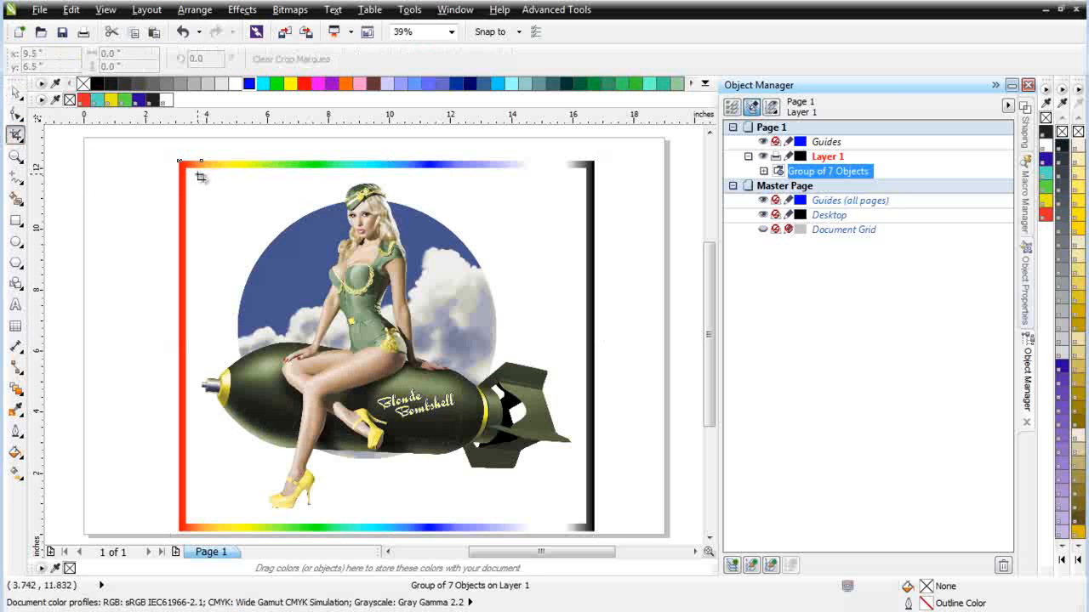
pyautogui.moveTo(199, 176); pyautogui.dragTo(577, 514)
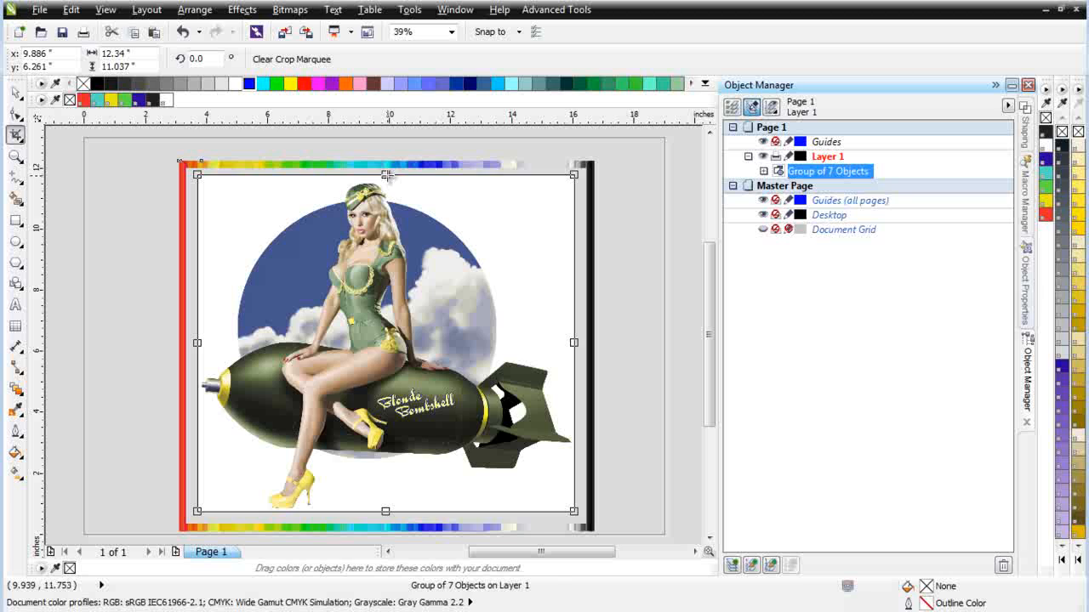
pyautogui.moveTo(387, 175); pyautogui.dragTo(387, 178)
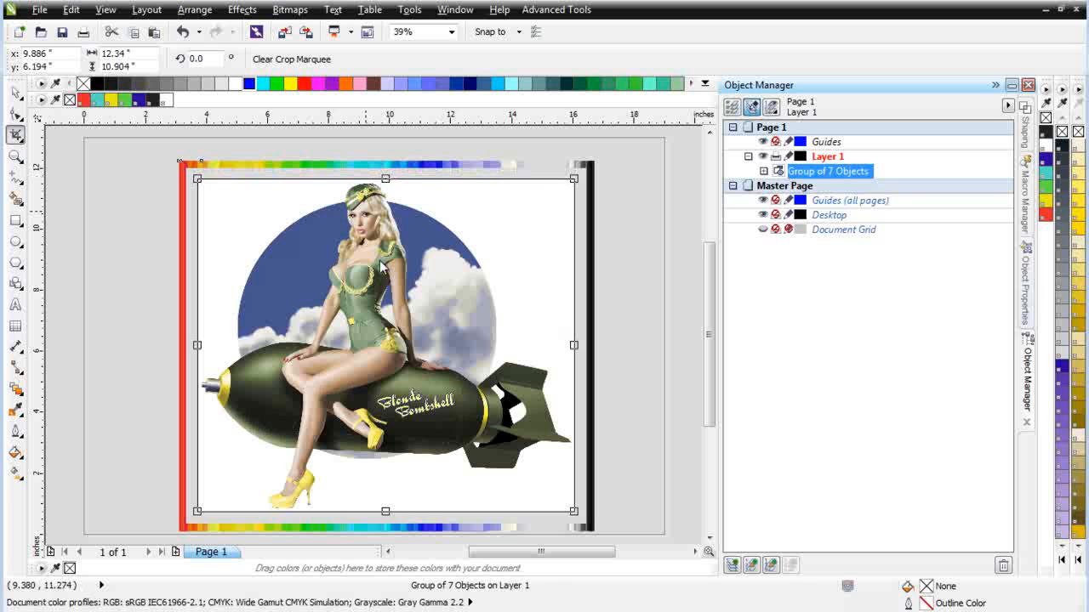
pyautogui.click(443, 324)
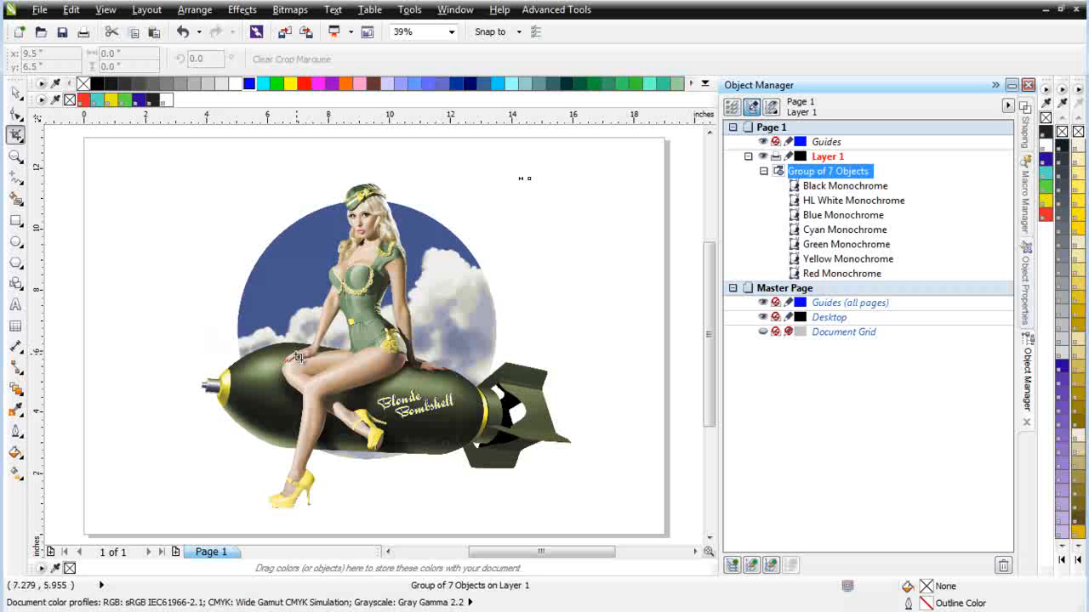
pyautogui.click(16, 92)
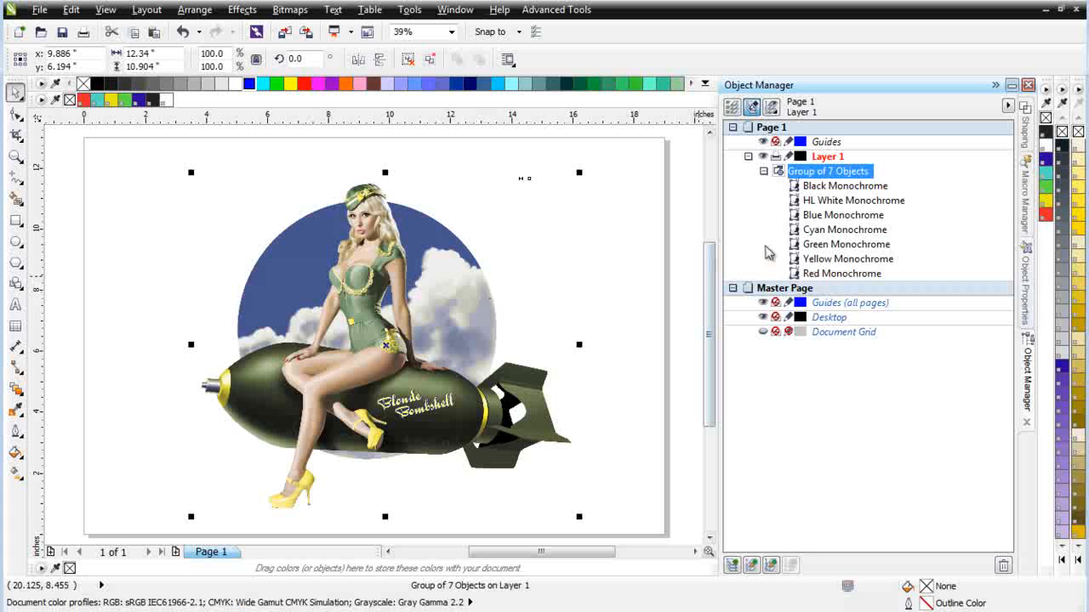
# Step: Delete the Blue Monochrome separation to view the artwork without blue, and undo the deletion
pyautogui.click(796, 216)
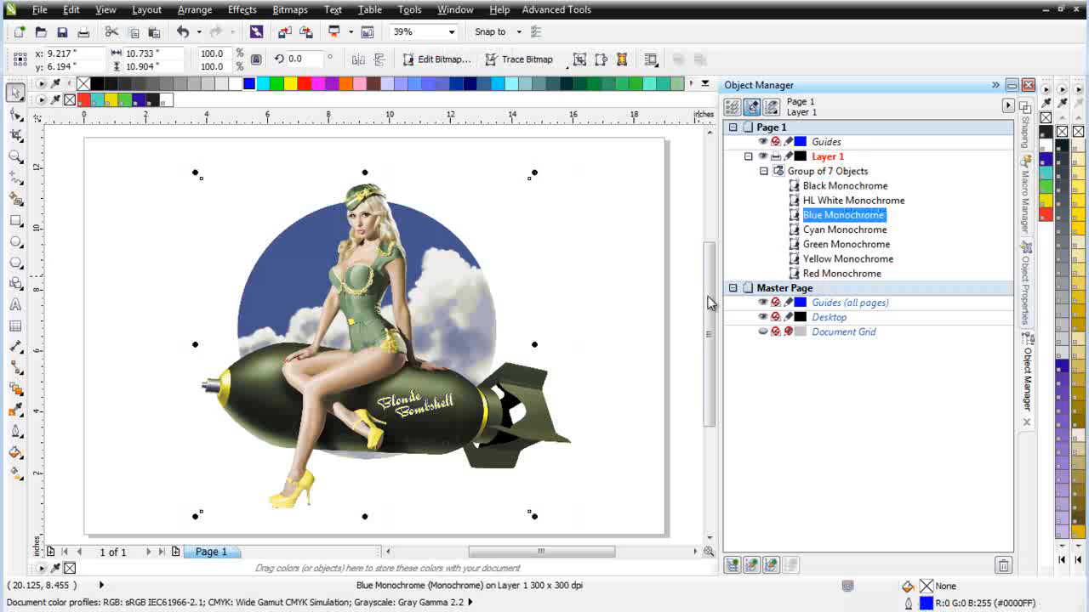
pyautogui.press('Delete')
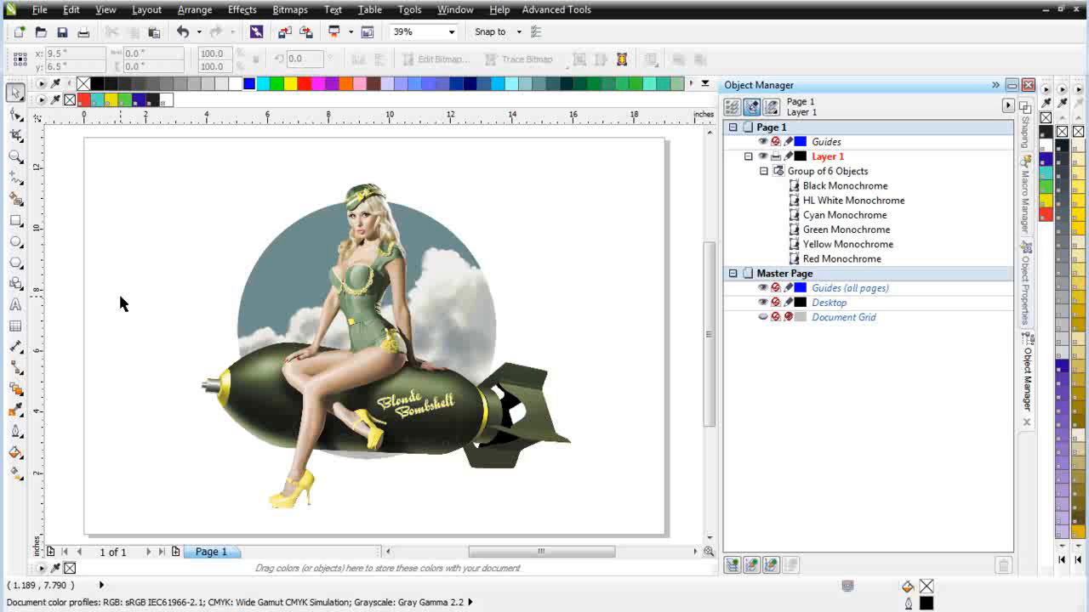
pyautogui.hotkey('ctrl', 'z')
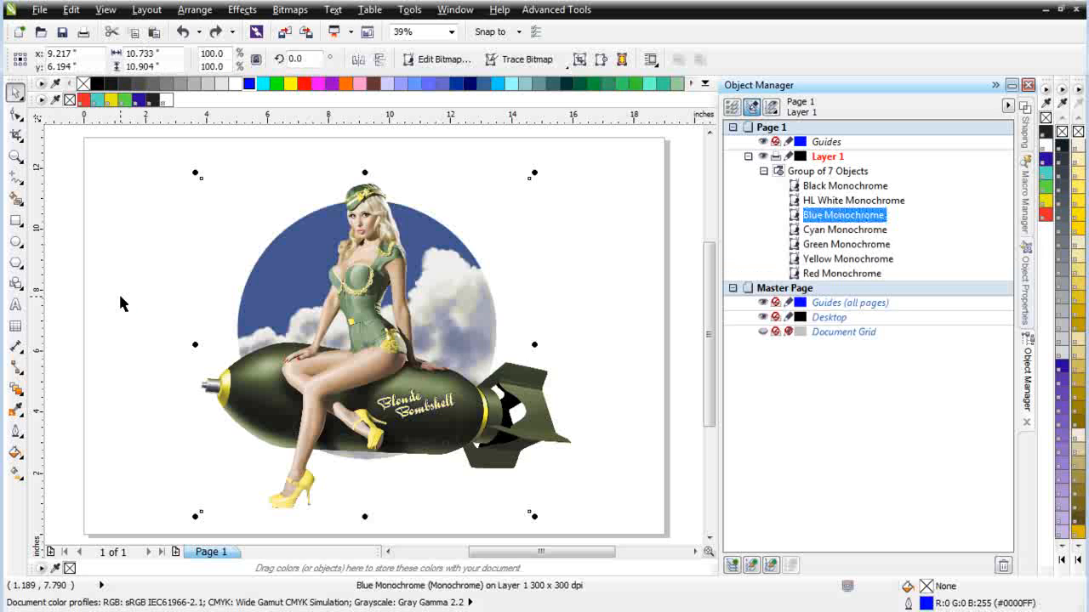
# Step: Convert the Blue Monochrome separation back to grayscale with Monochrome Revert in Simple Seps Raster, and close the plugin
pyautogui.click(565, 10)
pyautogui.click(579, 83)
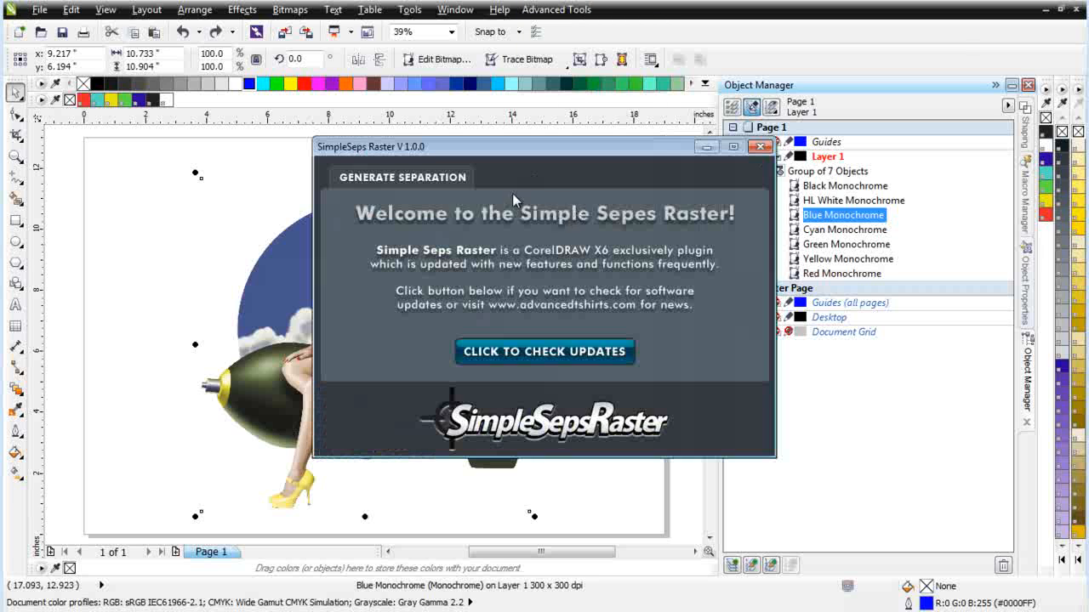
pyautogui.click(444, 178)
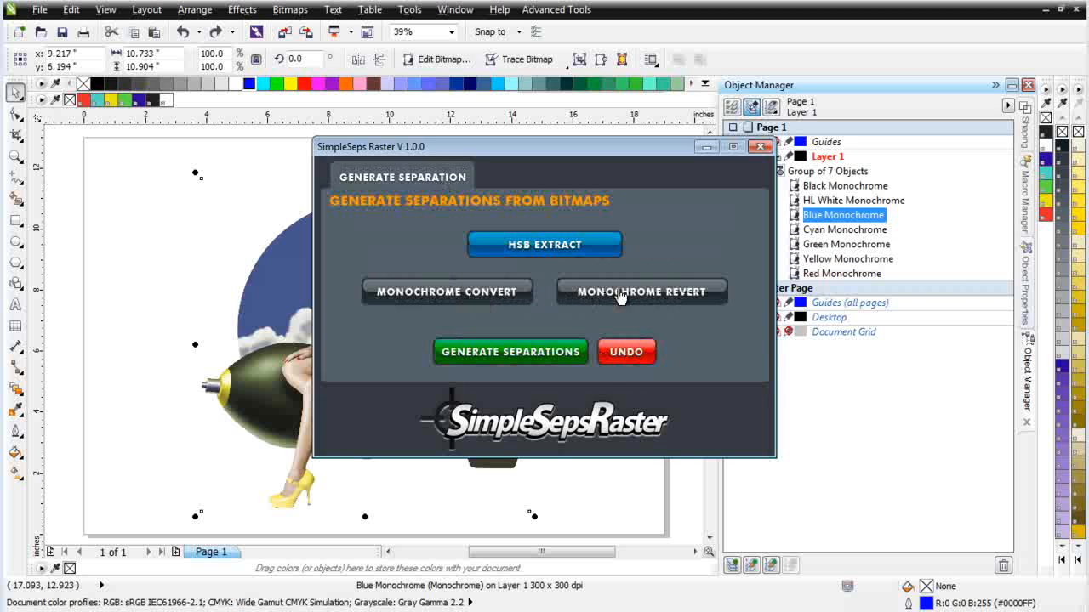
pyautogui.click(672, 297)
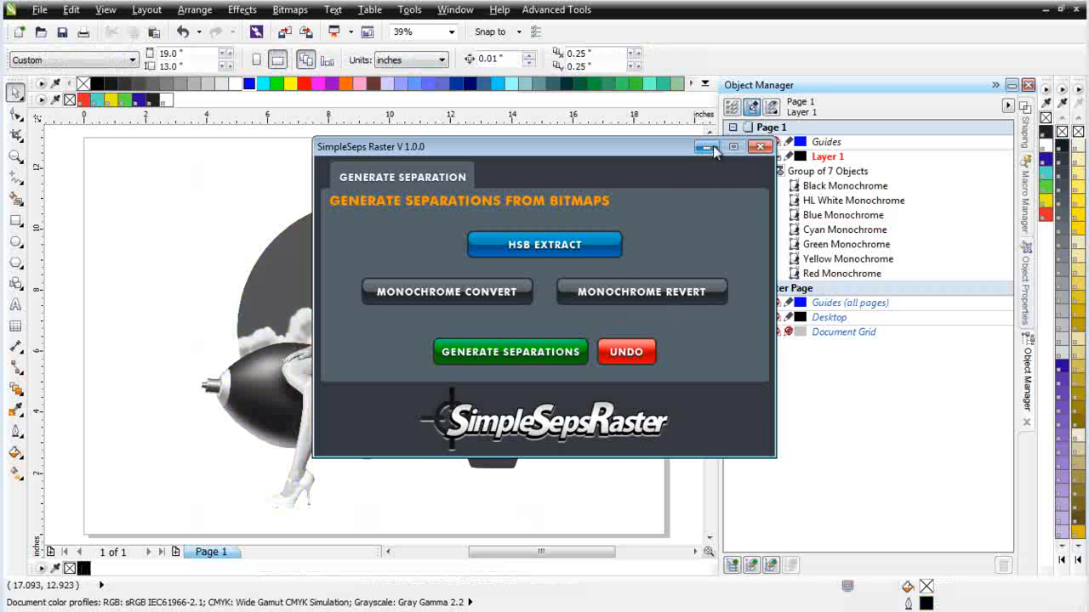
pyautogui.click(759, 146)
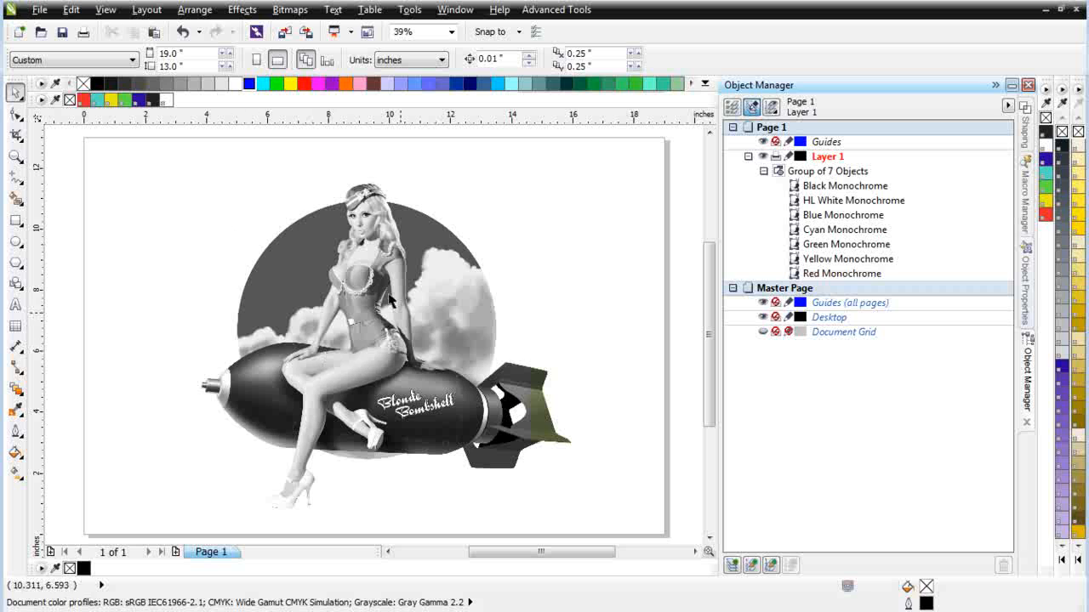
# Step: Open the grayscale Blue Monochrome bitmap for editing in Corel PHOTO-PAINT and maximize its image window
pyautogui.click(821, 218)
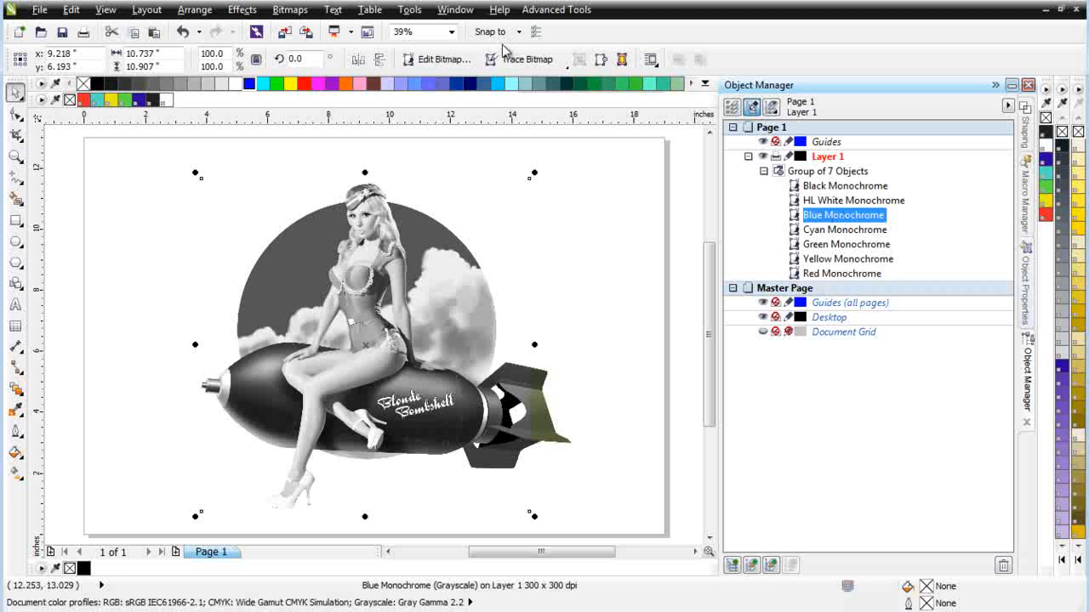
pyautogui.click(439, 65)
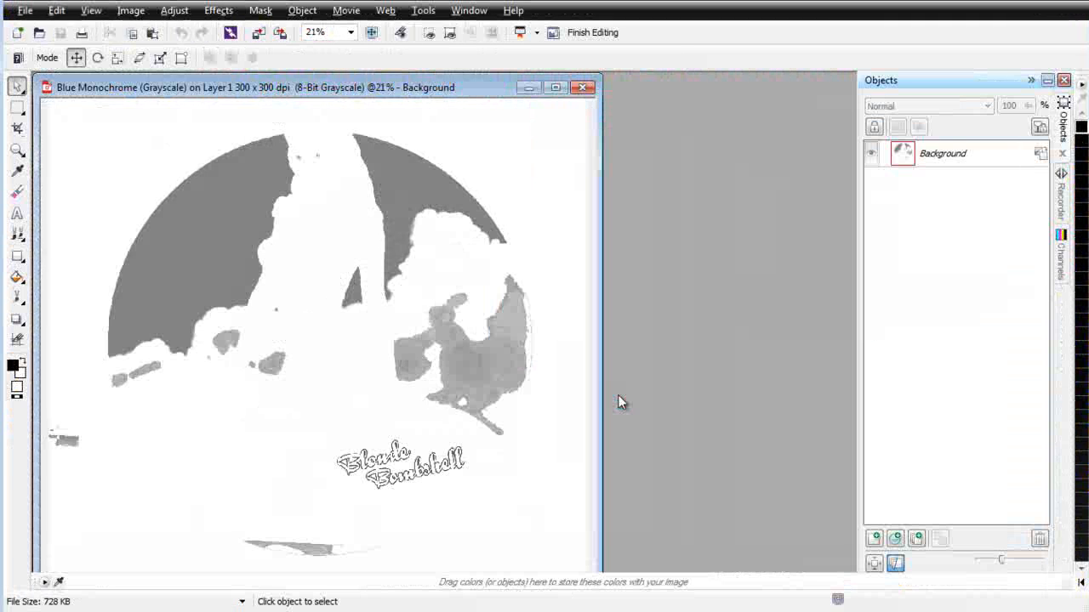
pyautogui.click(555, 87)
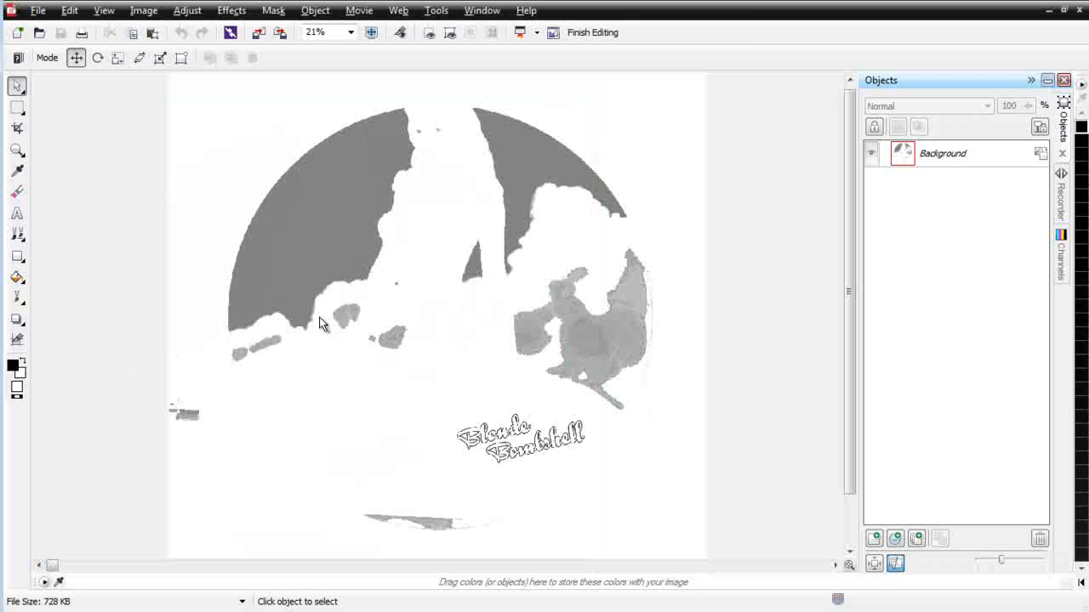
# Step: Draw a freehand mask around the gray cloud patches below the dark sky, and trim its edge near the sky in subtractive mode
pyautogui.click(21, 110)
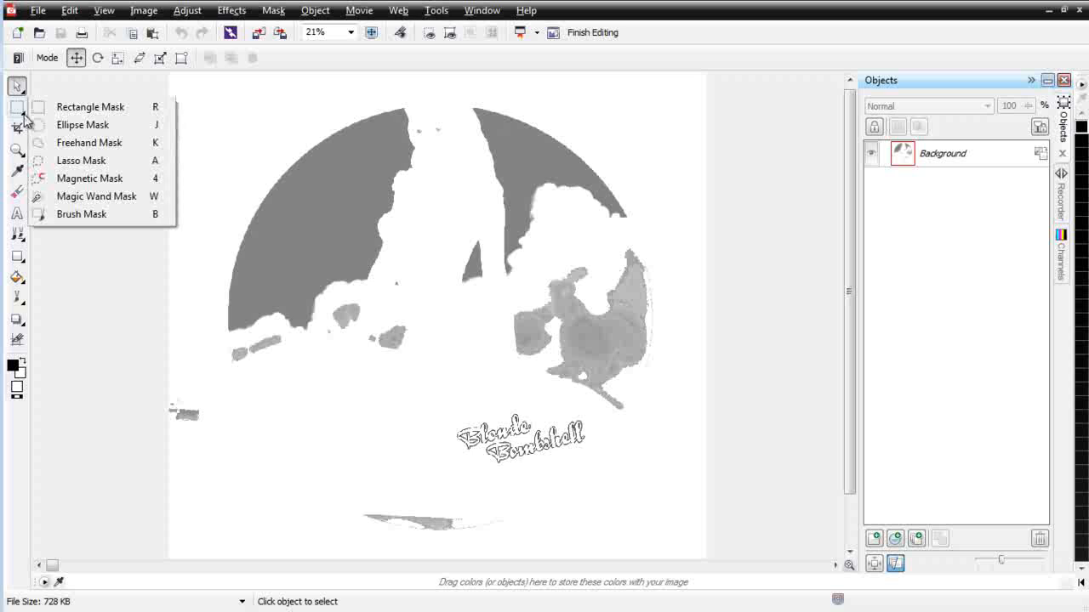
pyautogui.click(96, 144)
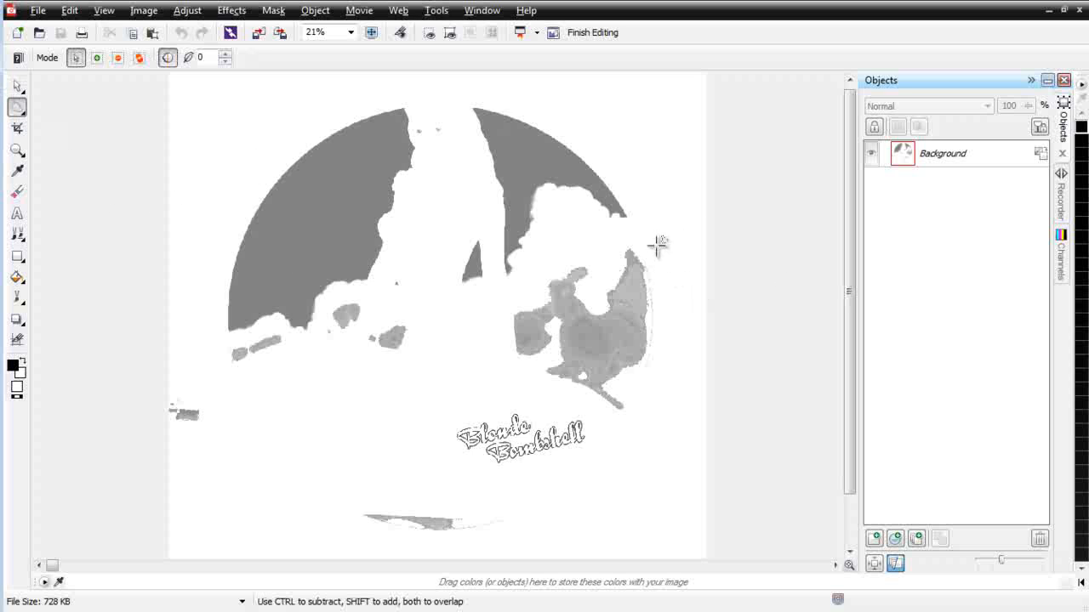
pyautogui.moveTo(657, 249)
pyautogui.mouseDown()
pyautogui.moveTo(583, 244)
pyautogui.moveTo(476, 308)
pyautogui.moveTo(432, 312)
pyautogui.moveTo(357, 294)
pyautogui.moveTo(334, 302)
pyautogui.moveTo(313, 334)
pyautogui.moveTo(247, 329)
pyautogui.moveTo(212, 358)
pyautogui.moveTo(244, 393)
pyautogui.moveTo(521, 388)
pyautogui.moveTo(651, 430)
pyautogui.moveTo(673, 403)
pyautogui.moveTo(668, 346)
pyautogui.moveTo(683, 299)
pyautogui.mouseUp()
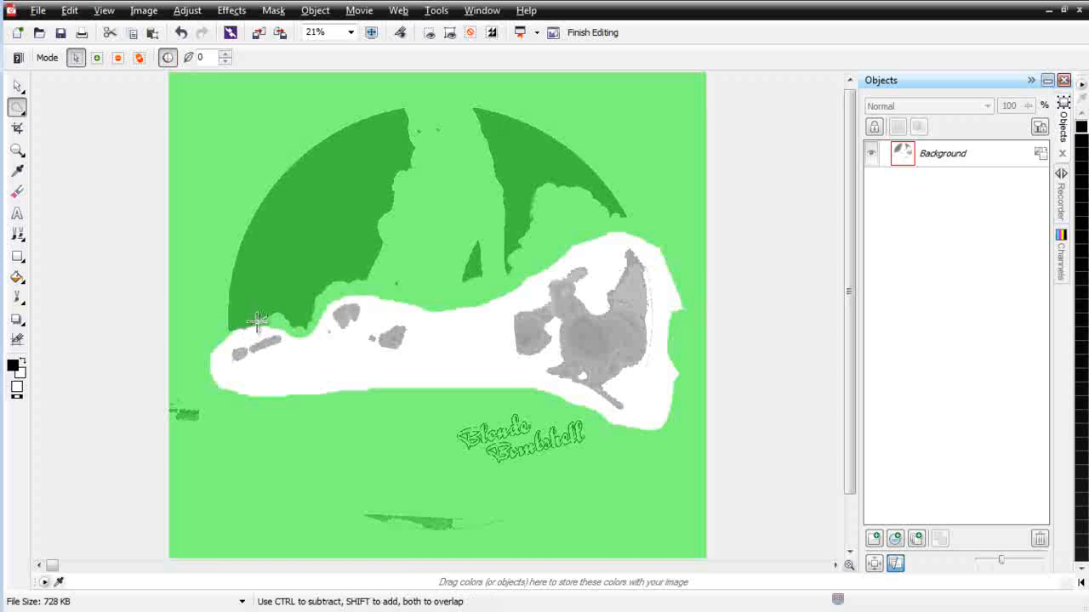
pyautogui.click(117, 60)
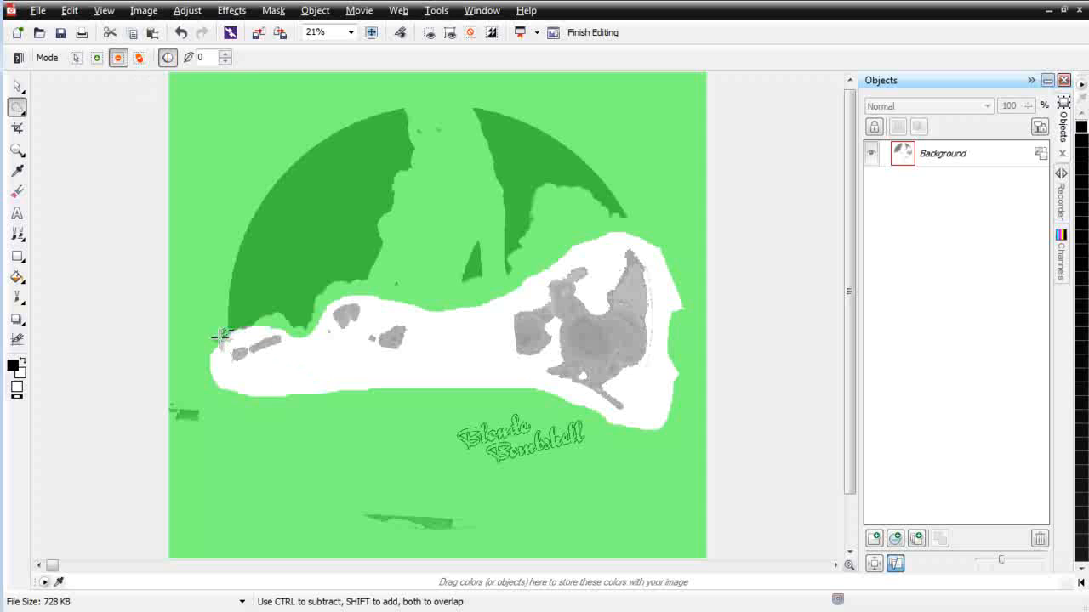
pyautogui.moveTo(219, 336)
pyautogui.mouseDown()
pyautogui.moveTo(255, 337)
pyautogui.moveTo(266, 324)
pyautogui.moveTo(262, 307)
pyautogui.moveTo(214, 309)
pyautogui.mouseUp()
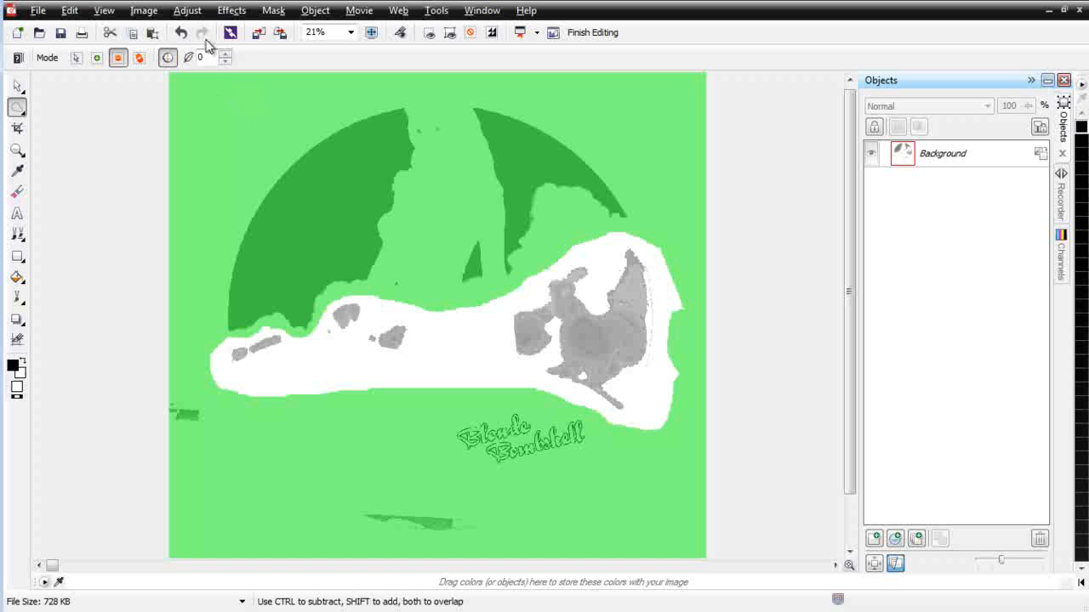
# Step: Apply a Gaussian Blur with a 2.0 pixel radius to the masked cloud patches
pyautogui.click(230, 12)
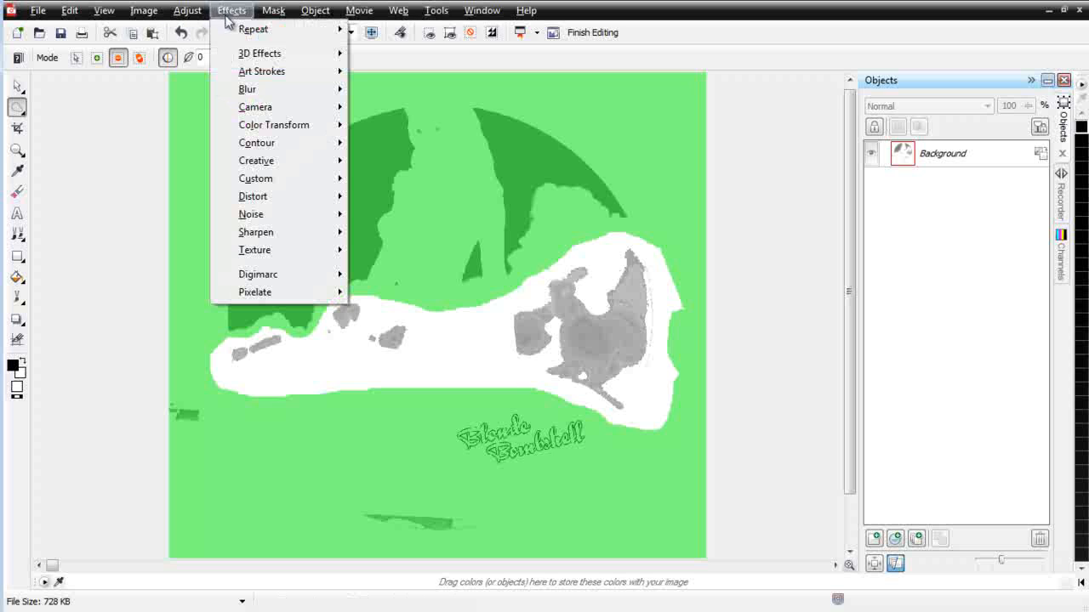
pyautogui.moveTo(262, 95)
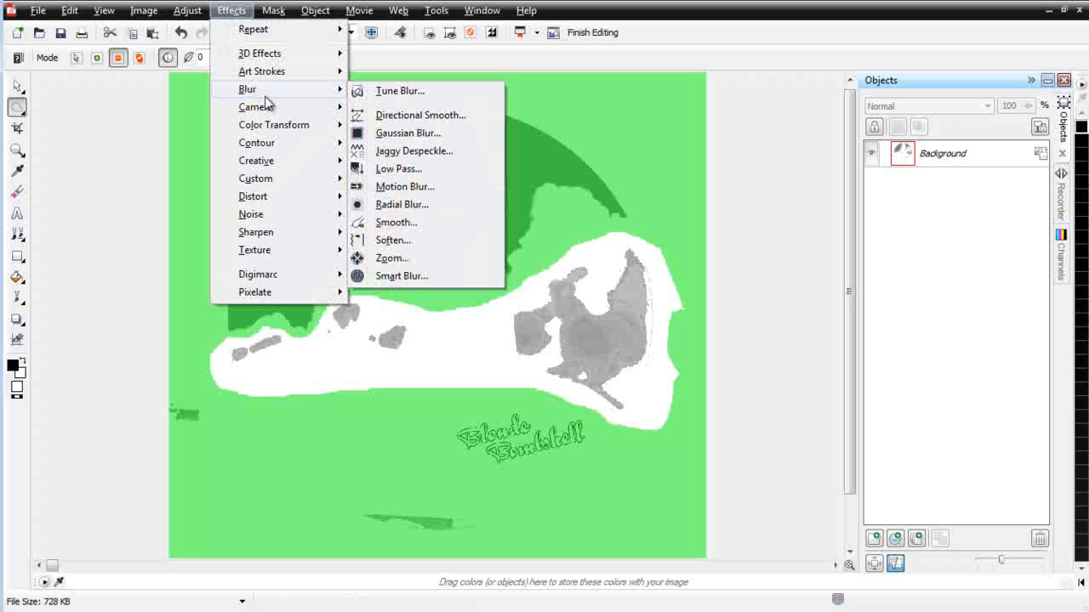
pyautogui.click(449, 131)
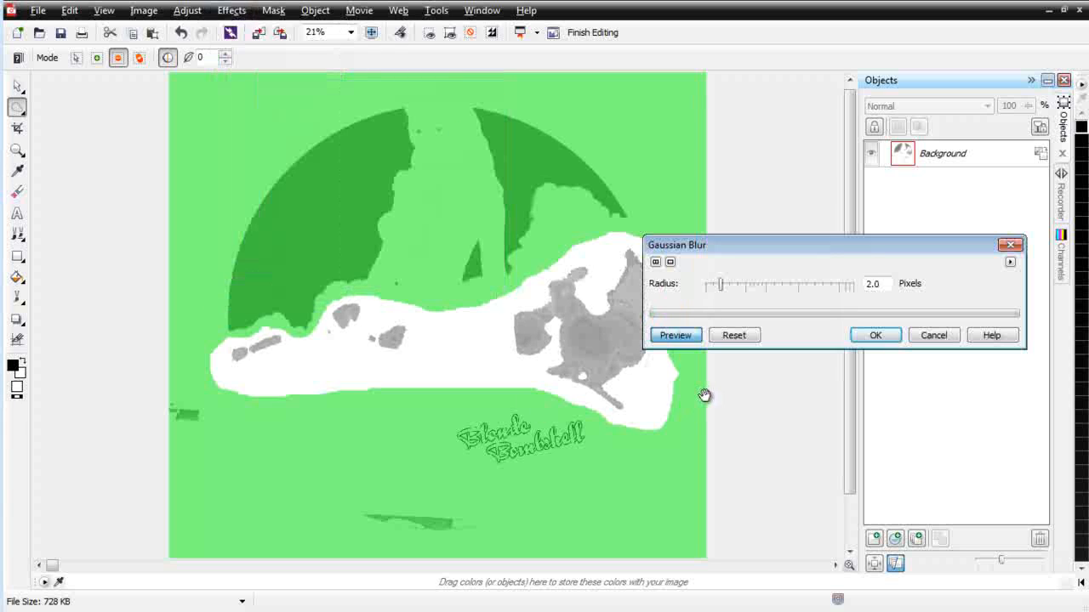
pyautogui.click(874, 338)
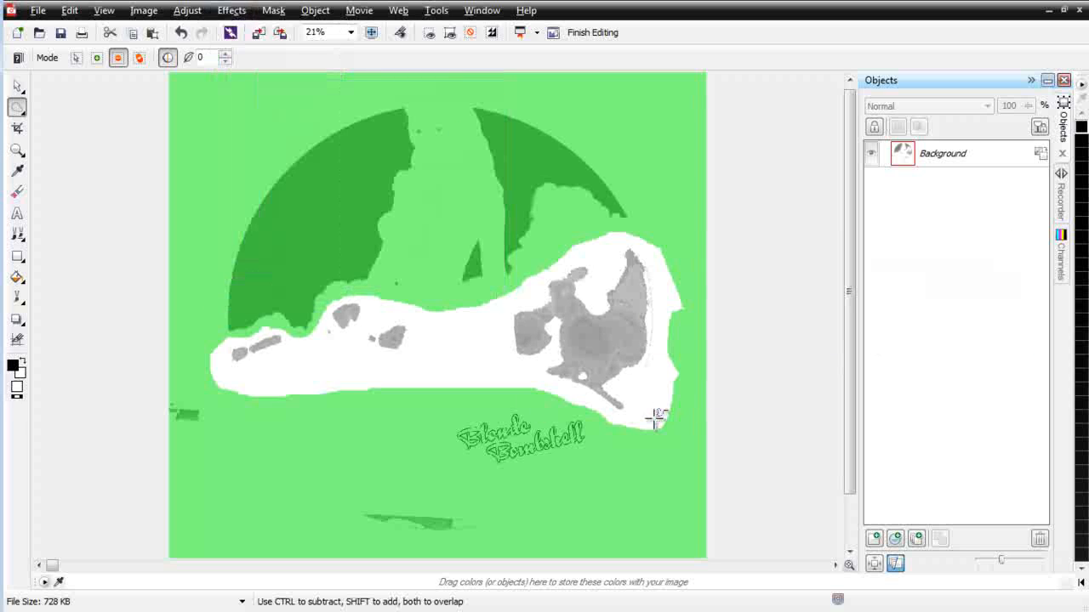
# Step: Lighten the masked cloud patches by raising the tone curve with a point at about X 94, Y 160
pyautogui.click(187, 10)
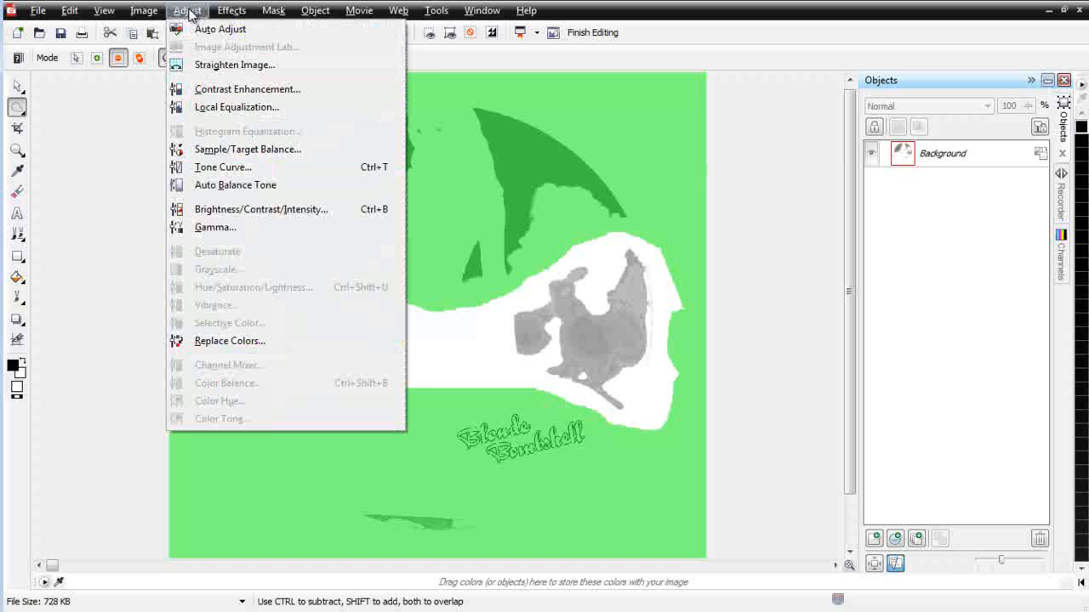
pyautogui.click(223, 164)
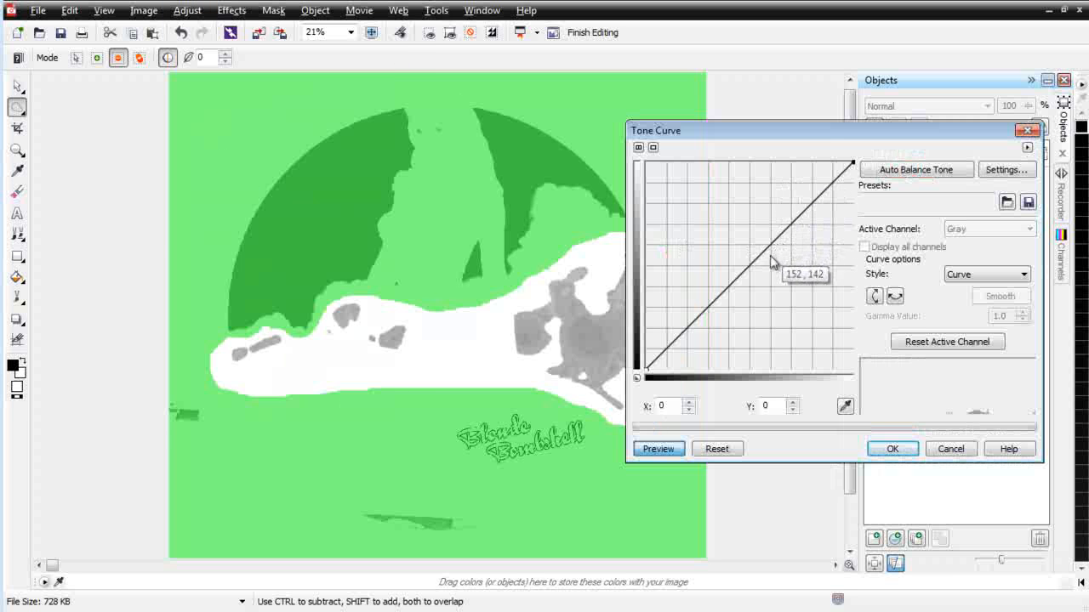
pyautogui.moveTo(762, 256); pyautogui.dragTo(722, 239)
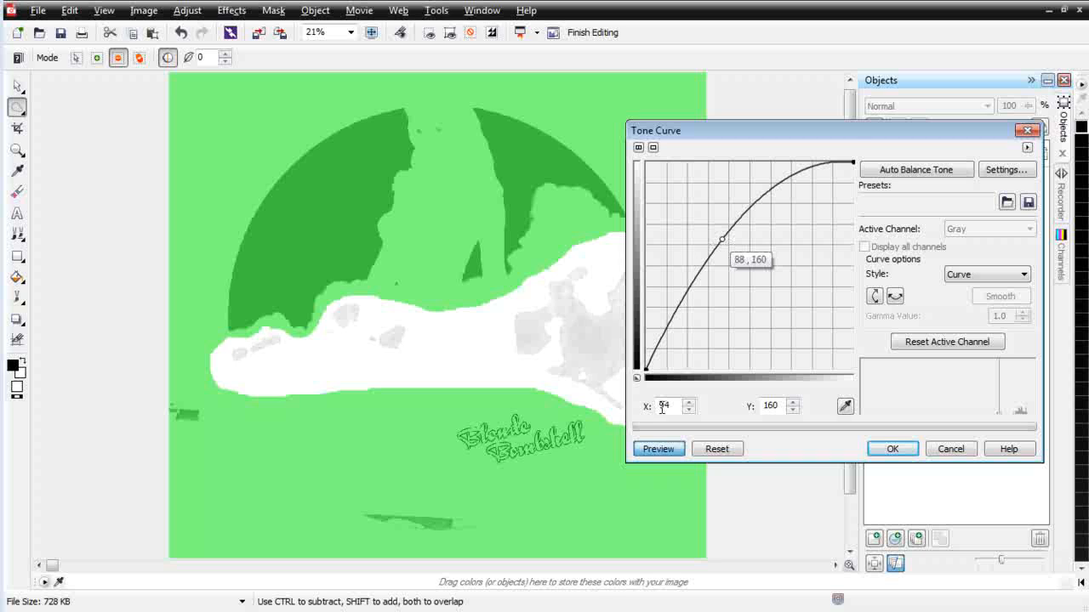
pyautogui.click(897, 448)
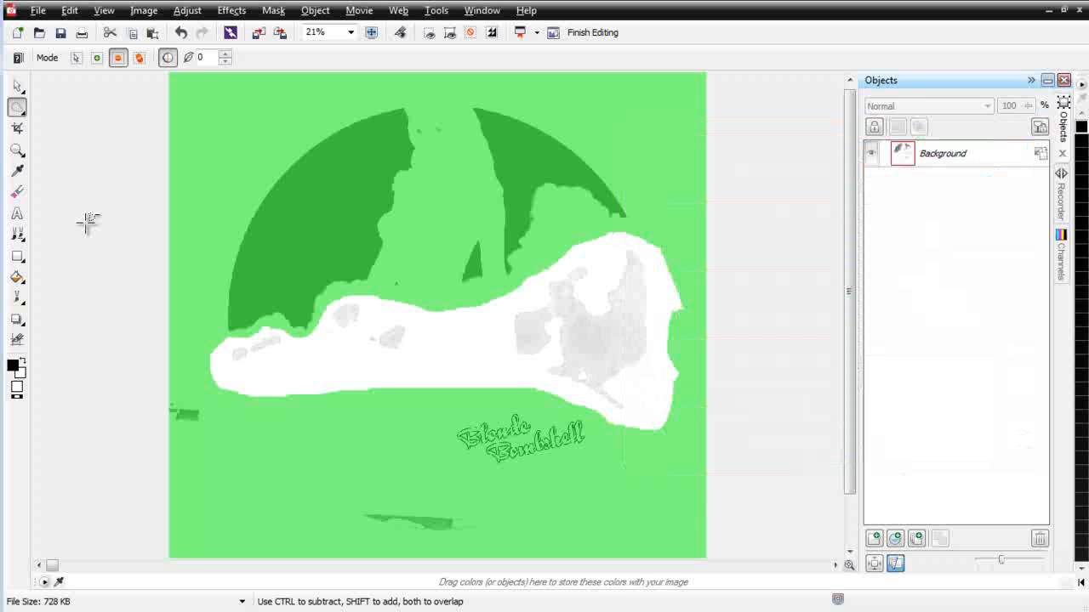
# Step: Remove the mask, save the edited blue separation, and close the image editor to return to CorelDRAW
pyautogui.click(273, 10)
pyautogui.click(299, 101)
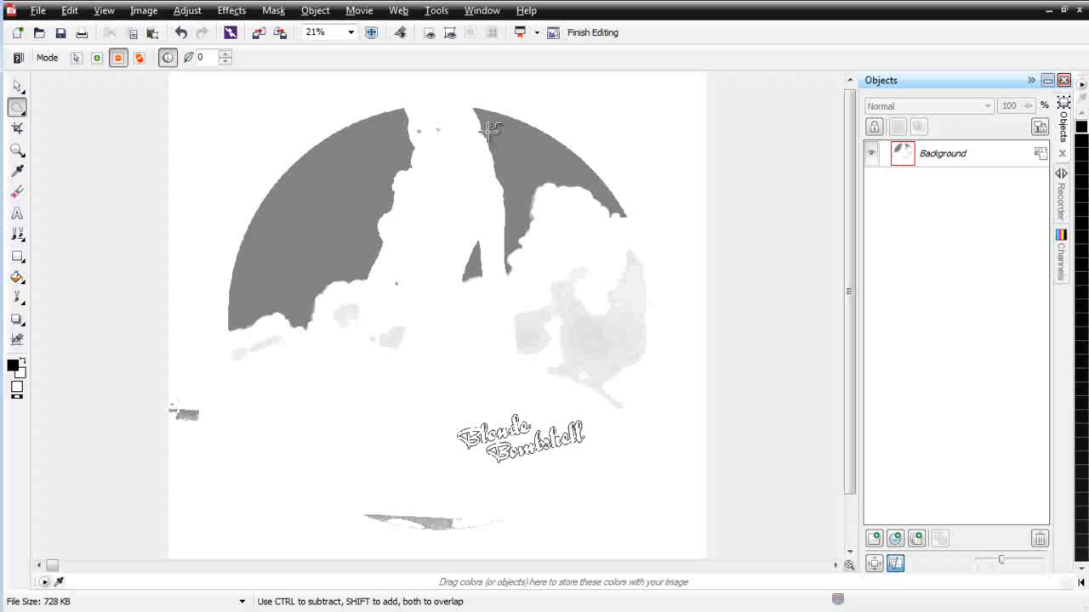
pyautogui.click(61, 32)
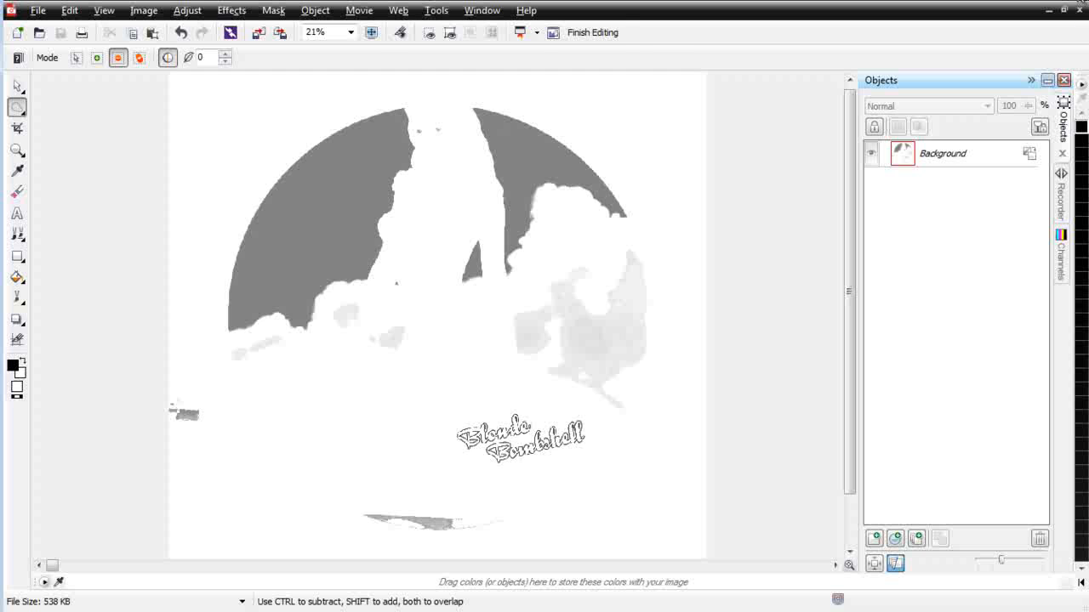
pyautogui.click(1080, 3)
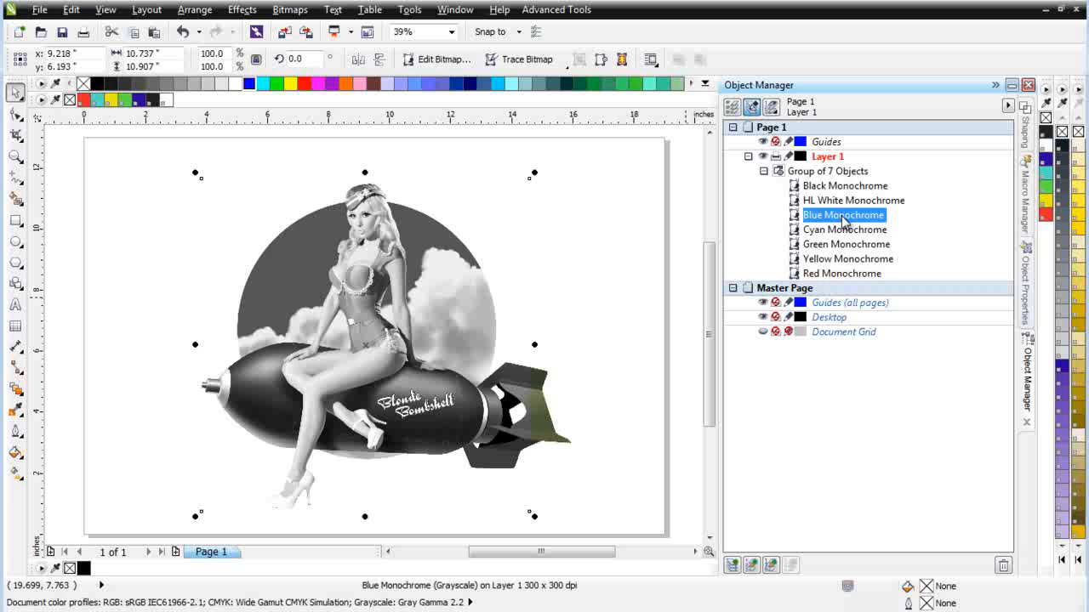
# Step: Convert the edited blue separation back to a monochrome bitmap with Simple Seps Raster, and put the plugin window away
pyautogui.click(553, 11)
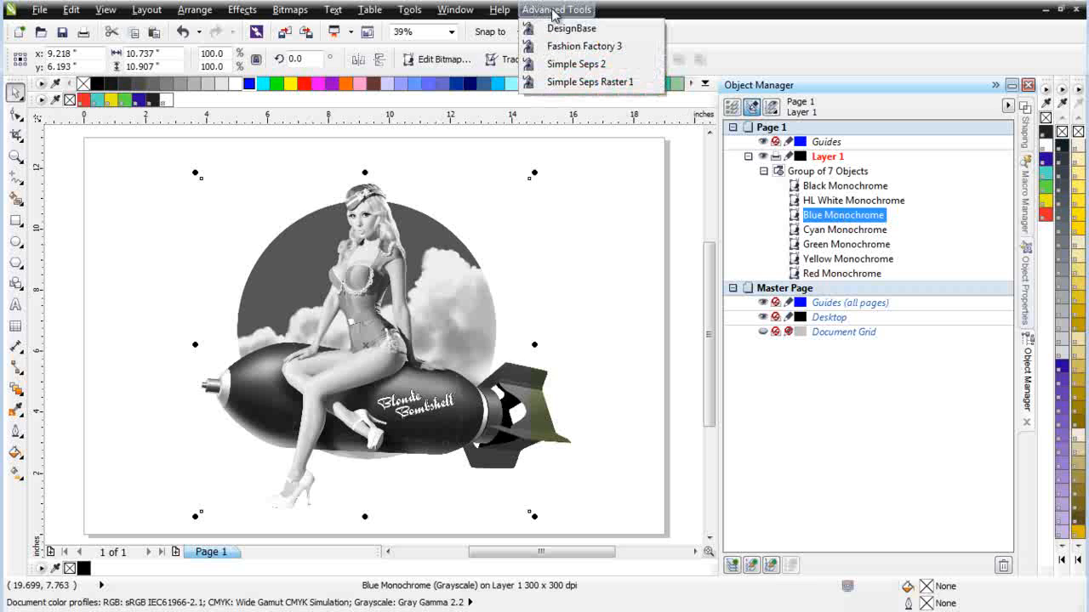
pyautogui.click(579, 83)
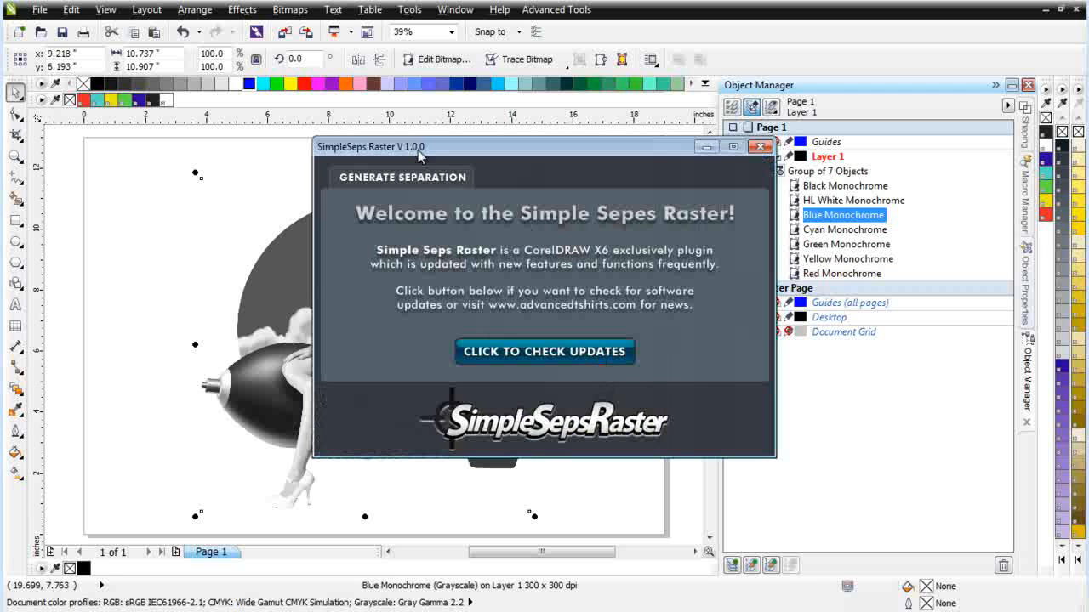
pyautogui.click(395, 177)
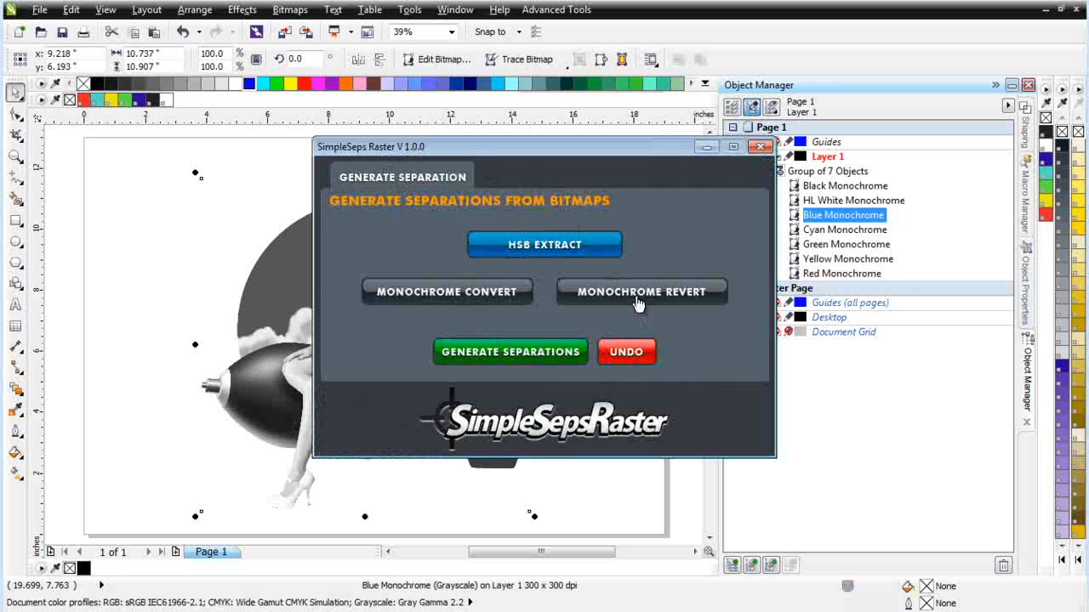
pyautogui.click(443, 298)
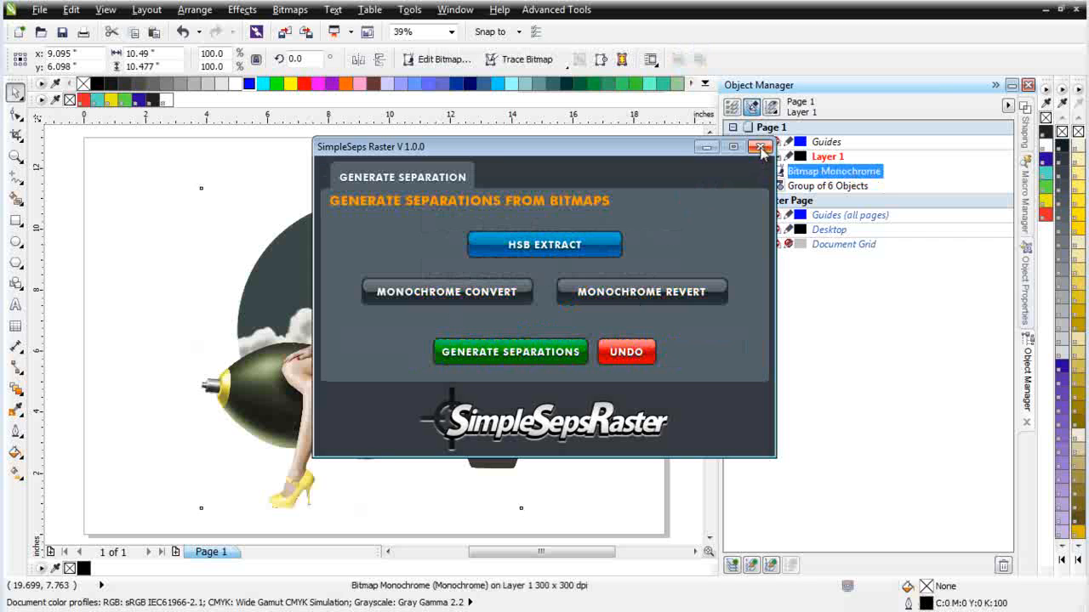
pyautogui.click(711, 147)
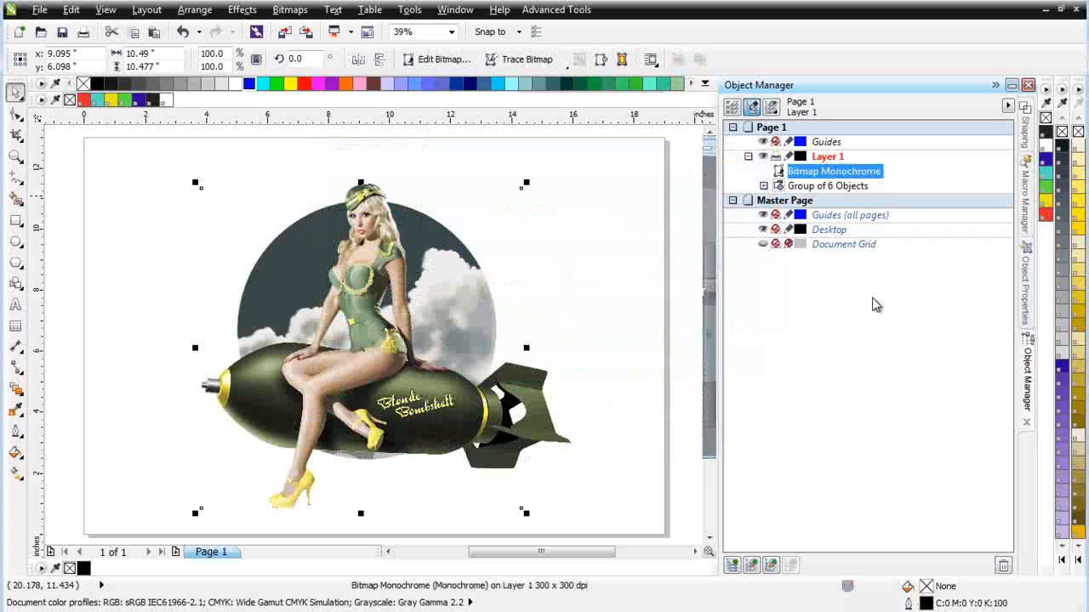
# Step: Expand the group of remaining separations and color the new monochrome bitmap blue
pyautogui.click(763, 185)
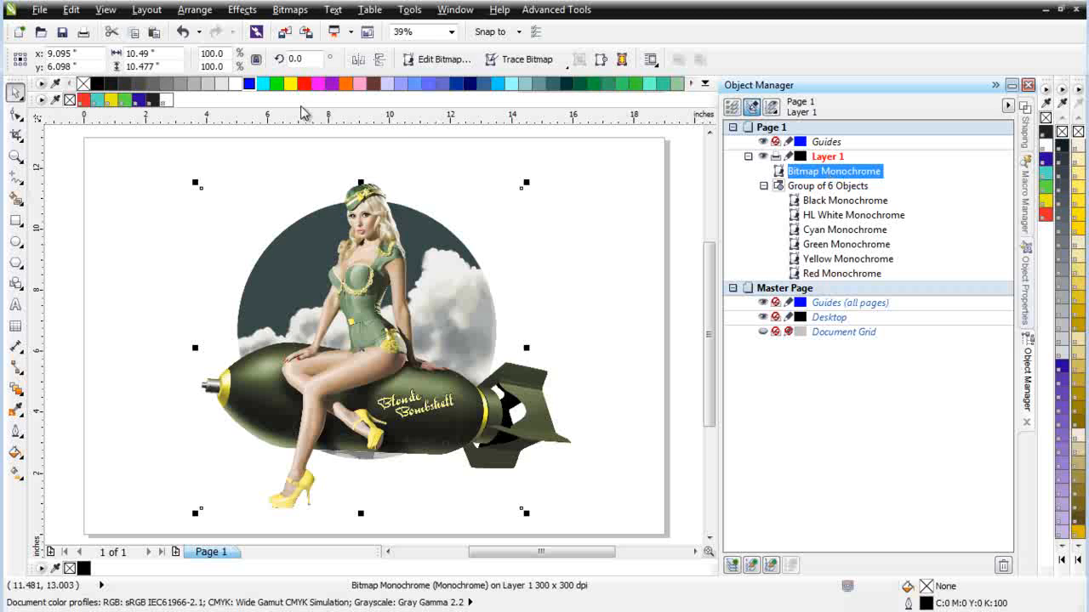
pyautogui.click(248, 84)
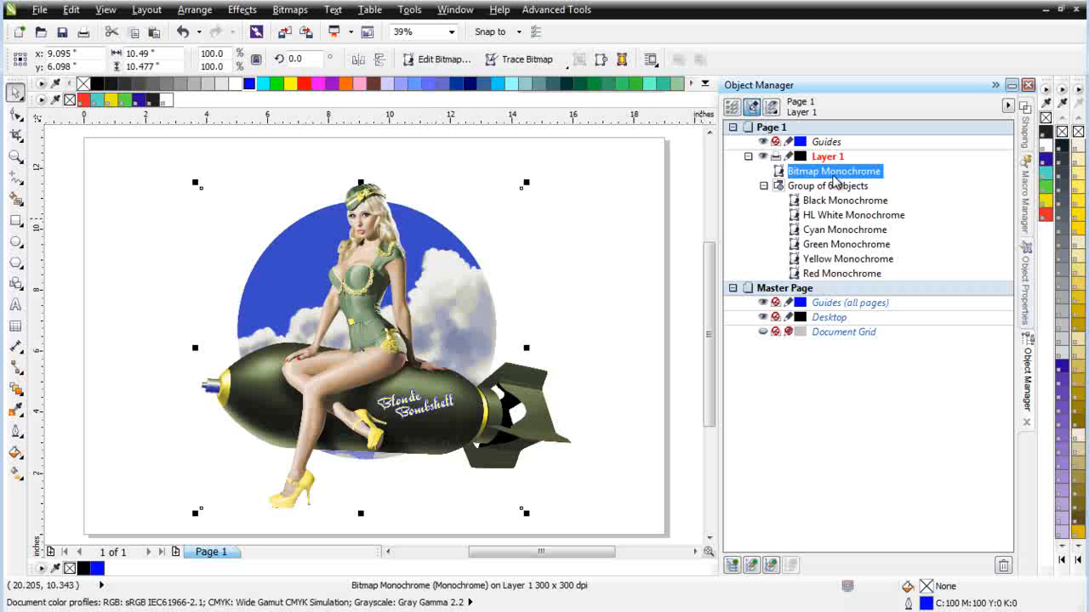
pyautogui.moveTo(836, 181)
pyautogui.mouseDown()
pyautogui.moveTo(834, 223)
pyautogui.moveTo(828, 173)
pyautogui.mouseUp()
# Step: Ungroup the six other separations and move the blue bitmap between HL White Monochrome and Cyan Monochrome in the stacking order
pyautogui.click(797, 189)
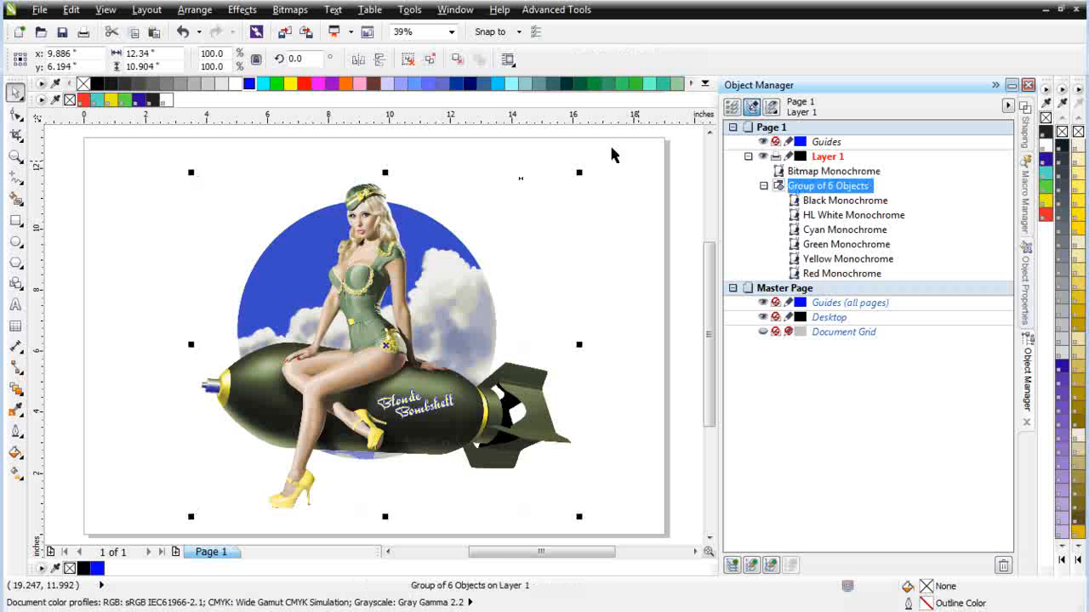
pyautogui.click(432, 60)
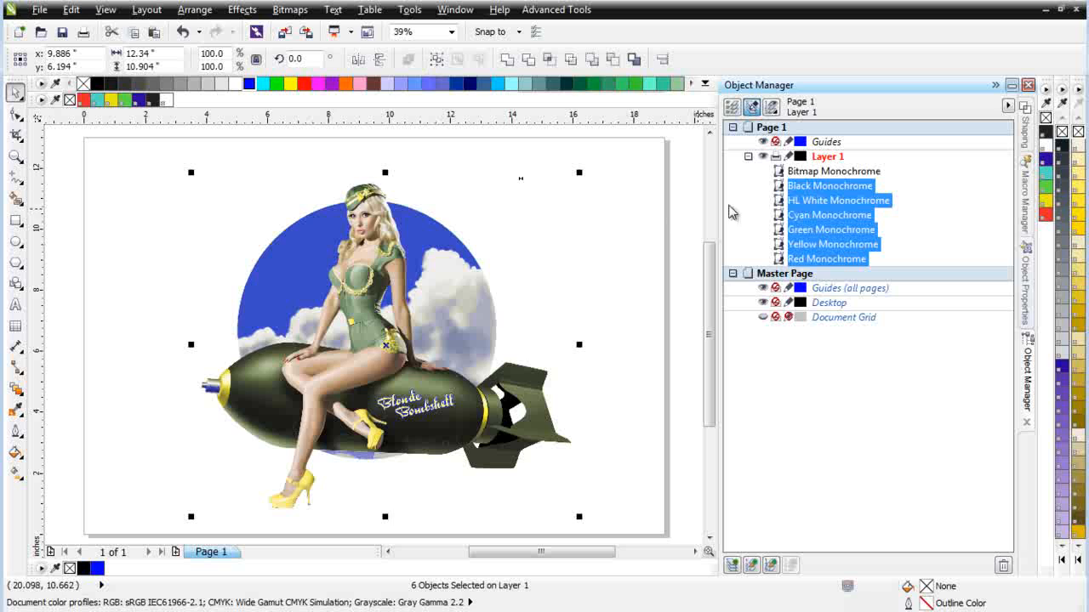
pyautogui.click(803, 172)
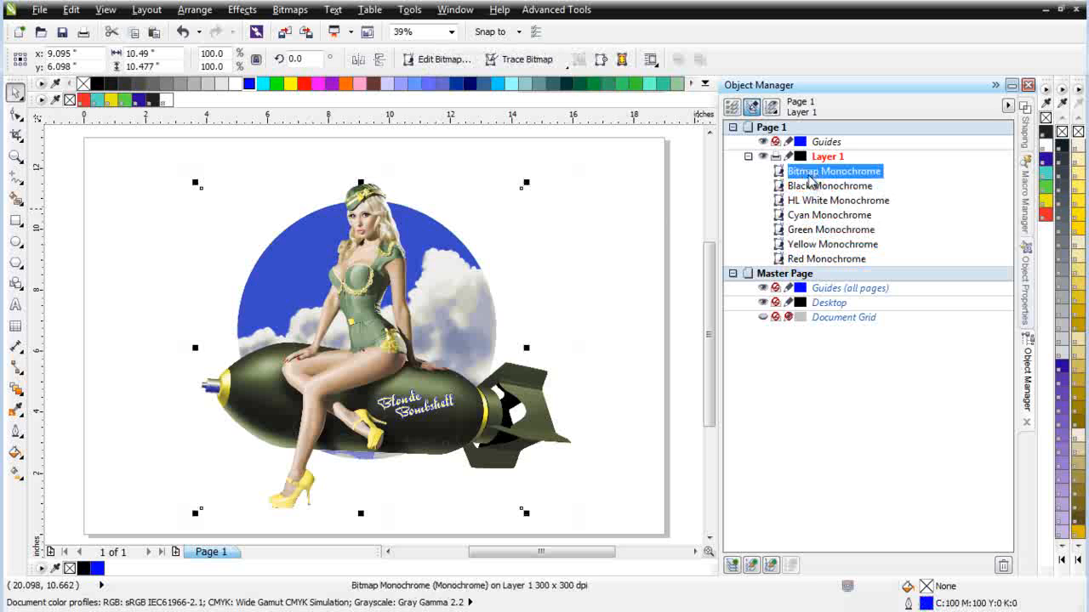
pyautogui.moveTo(810, 177); pyautogui.dragTo(811, 210)
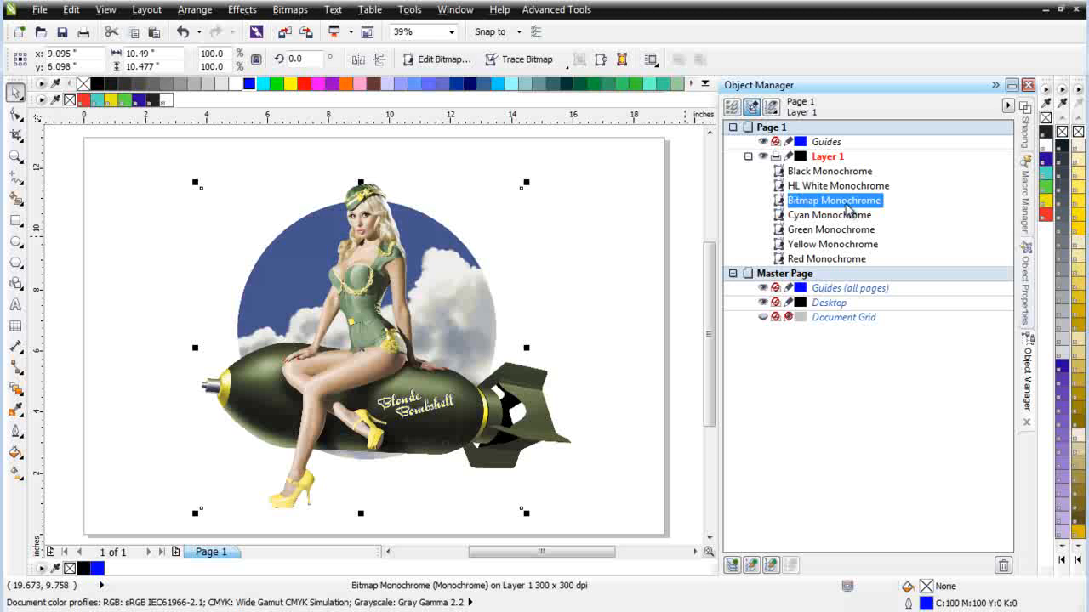
# Step: Rename the blue bitmap to Blue Monochrome and deselect it
pyautogui.click(846, 204)
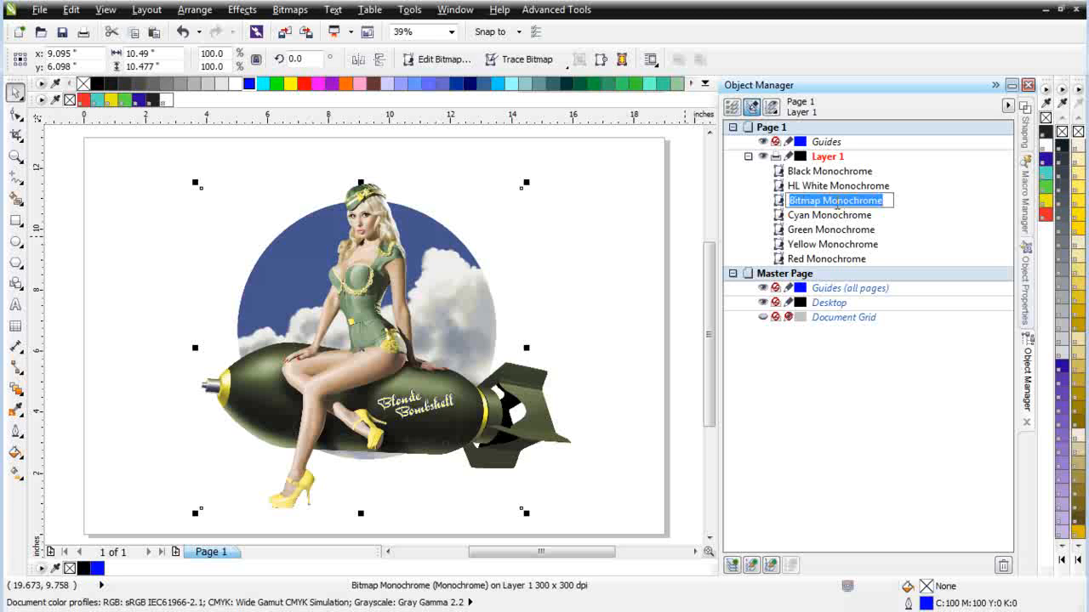
pyautogui.write('B')
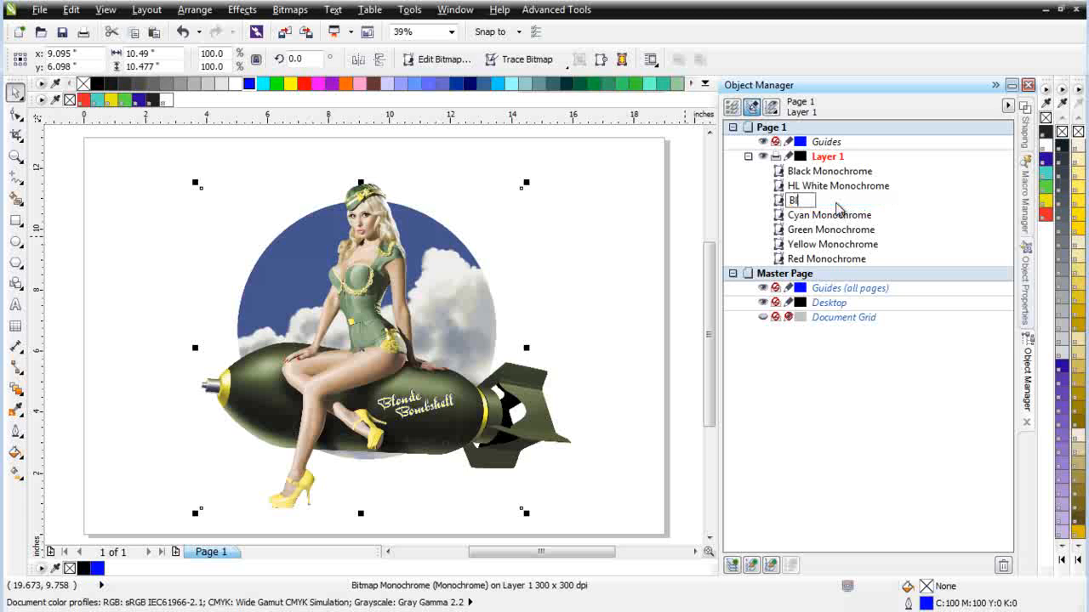
pyautogui.write('lue Monochrome')
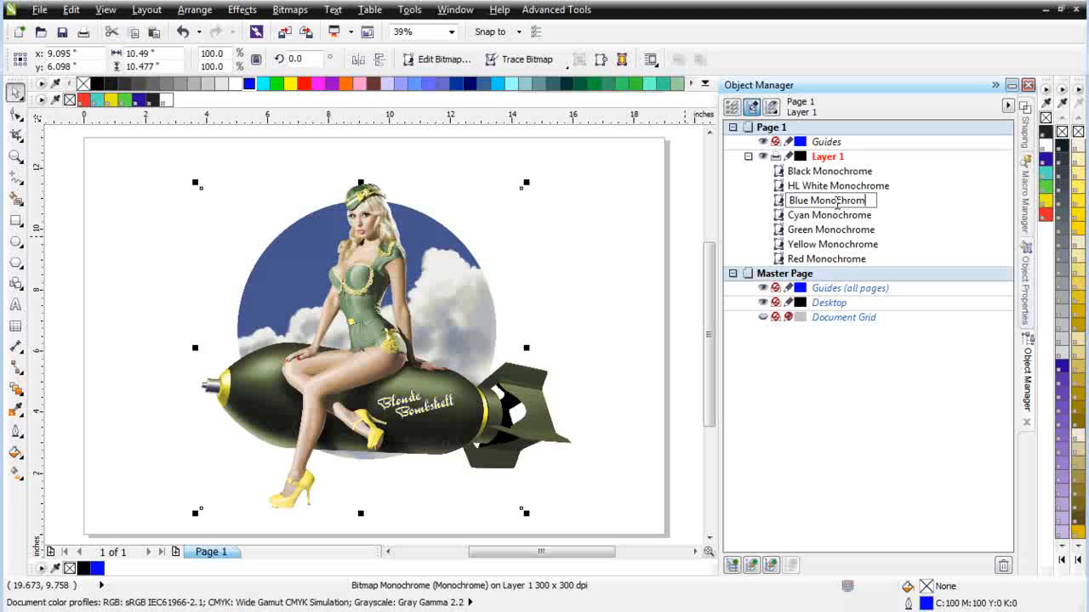
pyautogui.click(648, 319)
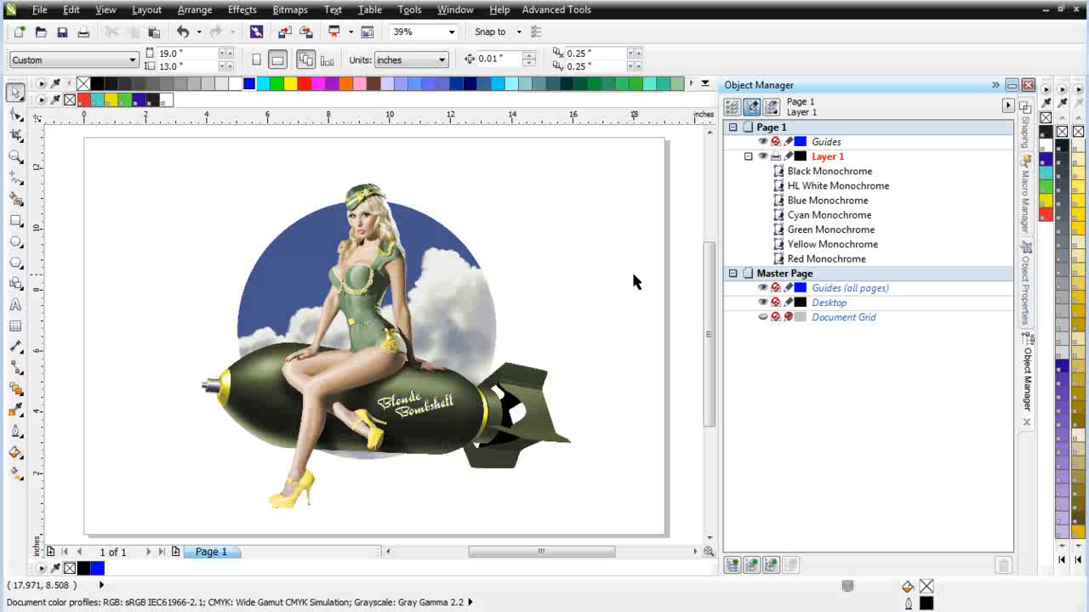
# Step: Select all seven separation bitmaps and create a color palette from the selection in Simple Seps 2
pyautogui.moveTo(125, 143); pyautogui.dragTo(655, 526)
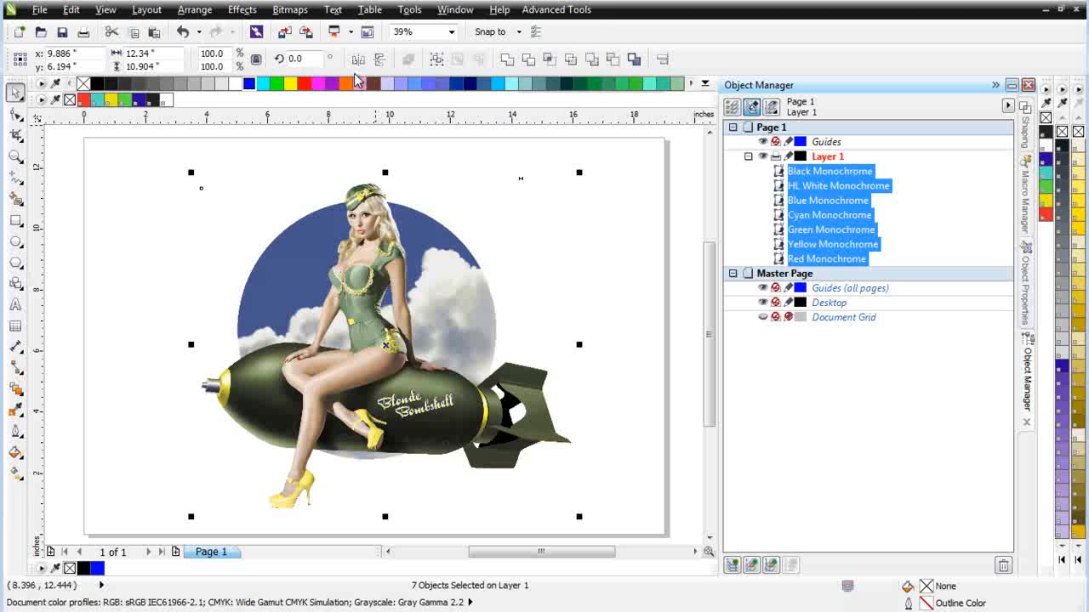
pyautogui.click(570, 10)
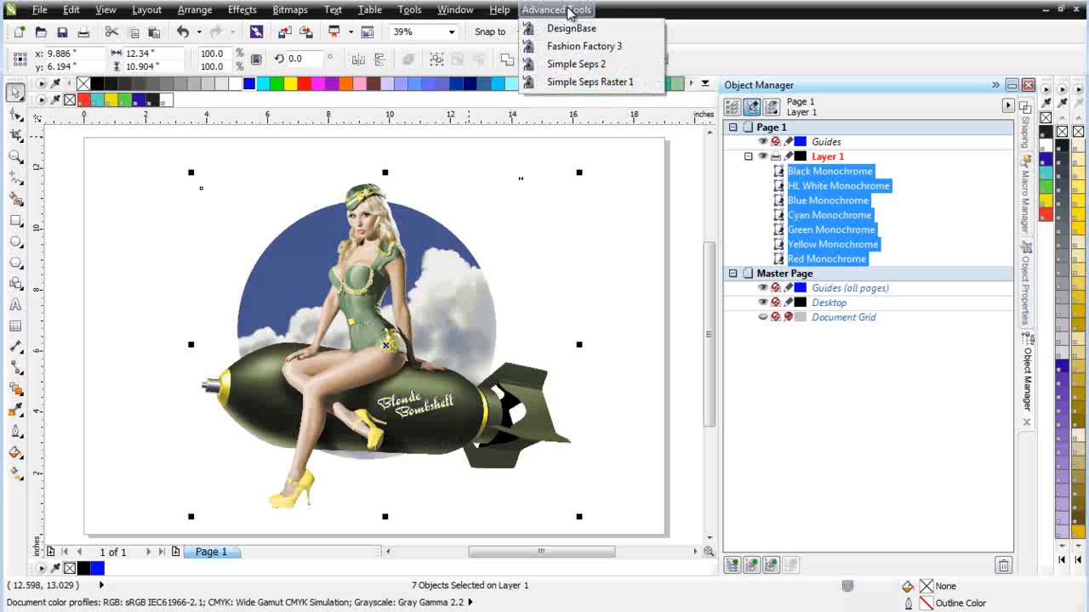
pyautogui.click(593, 65)
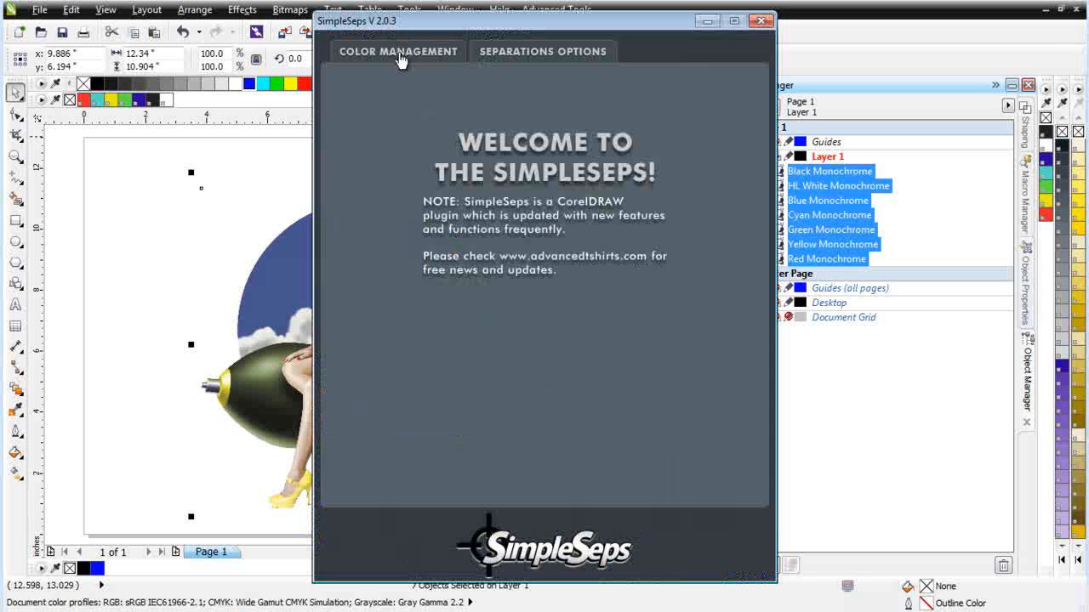
pyautogui.click(400, 54)
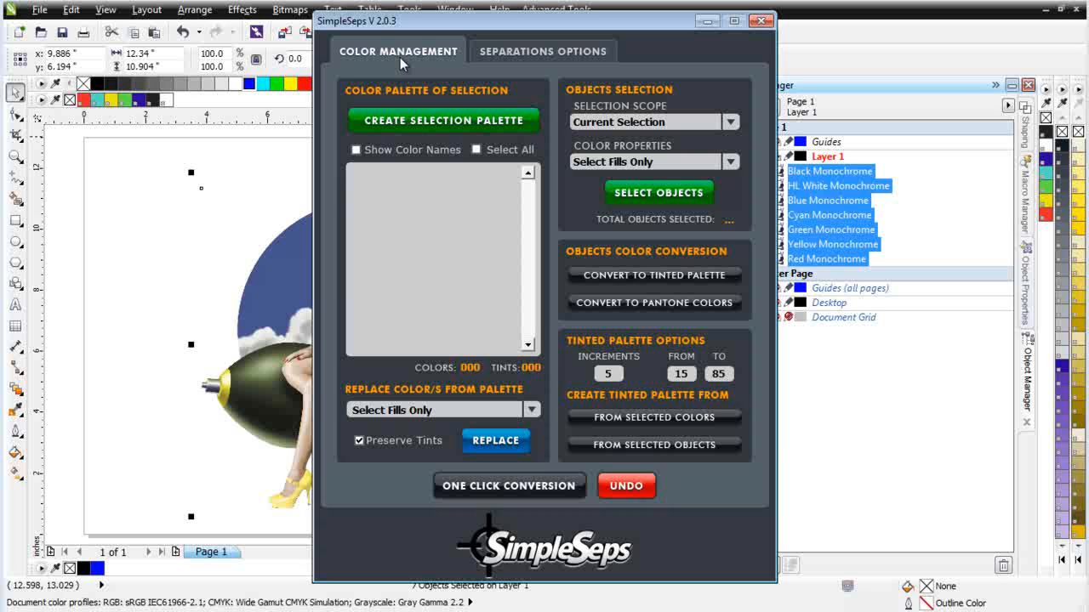
pyautogui.click(443, 122)
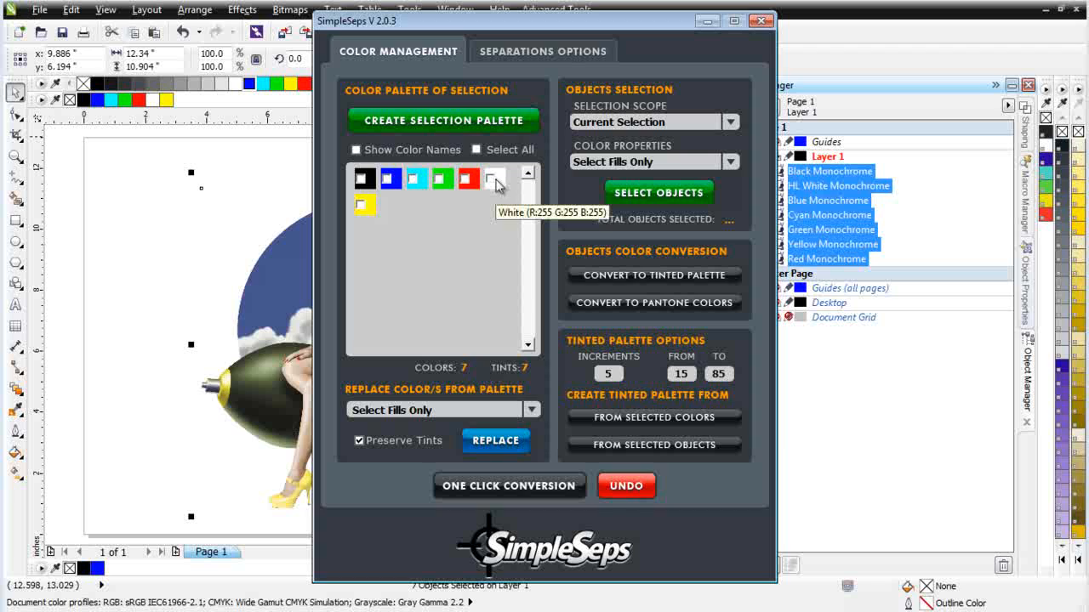
# Step: Select all the palette's colors and convert the separations to Pantone colors with One Click Conversion
pyautogui.click(361, 178)
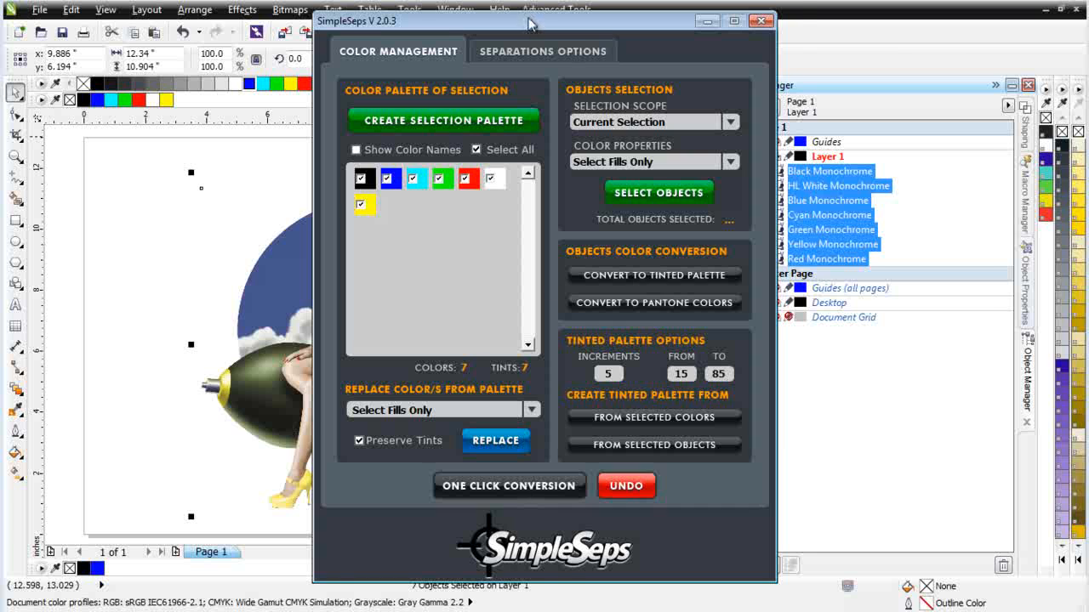
pyautogui.moveTo(531, 18); pyautogui.dragTo(831, 31)
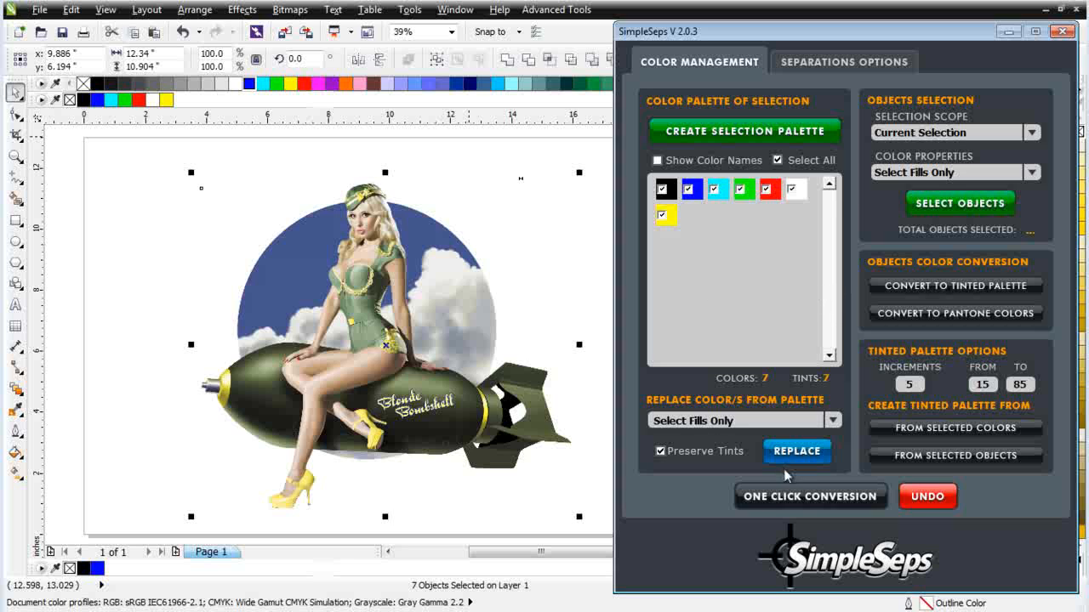
pyautogui.click(808, 497)
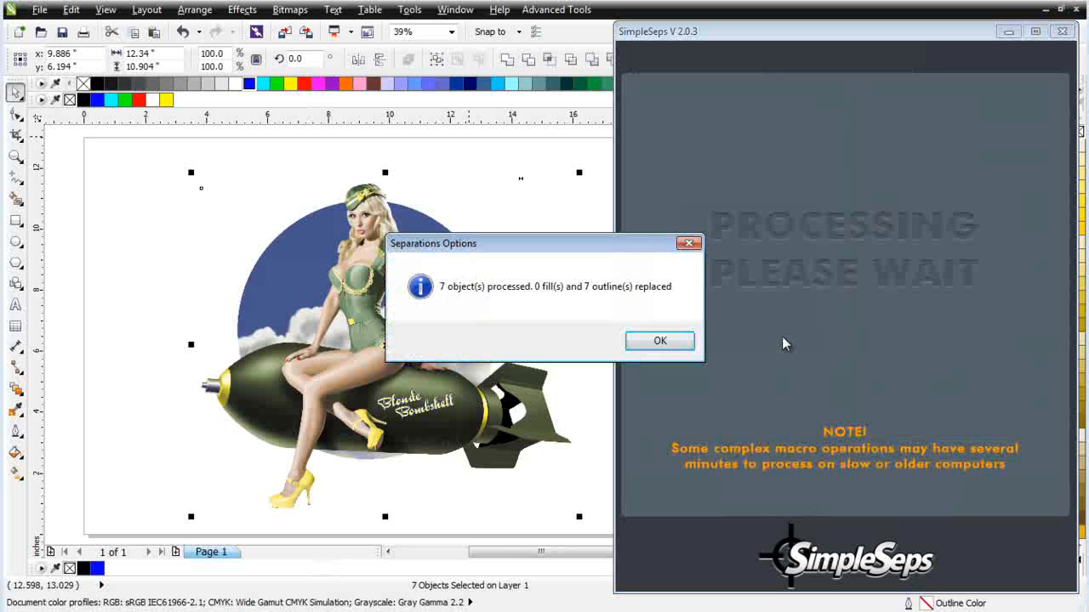
pyautogui.click(660, 341)
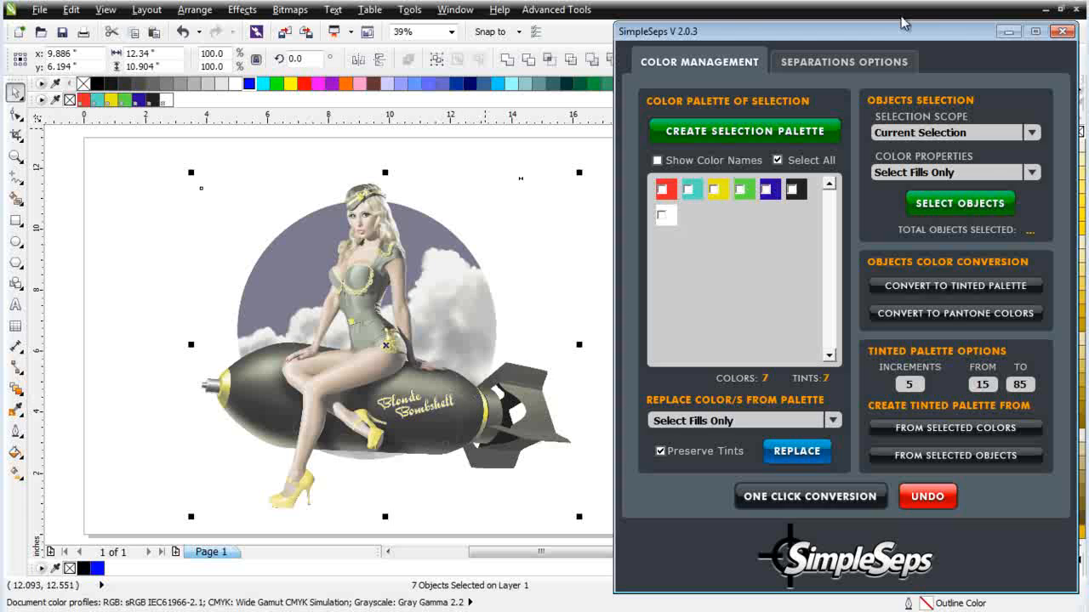
# Step: Check the separation options and display the color names for the converted Pantone palette
pyautogui.click(865, 67)
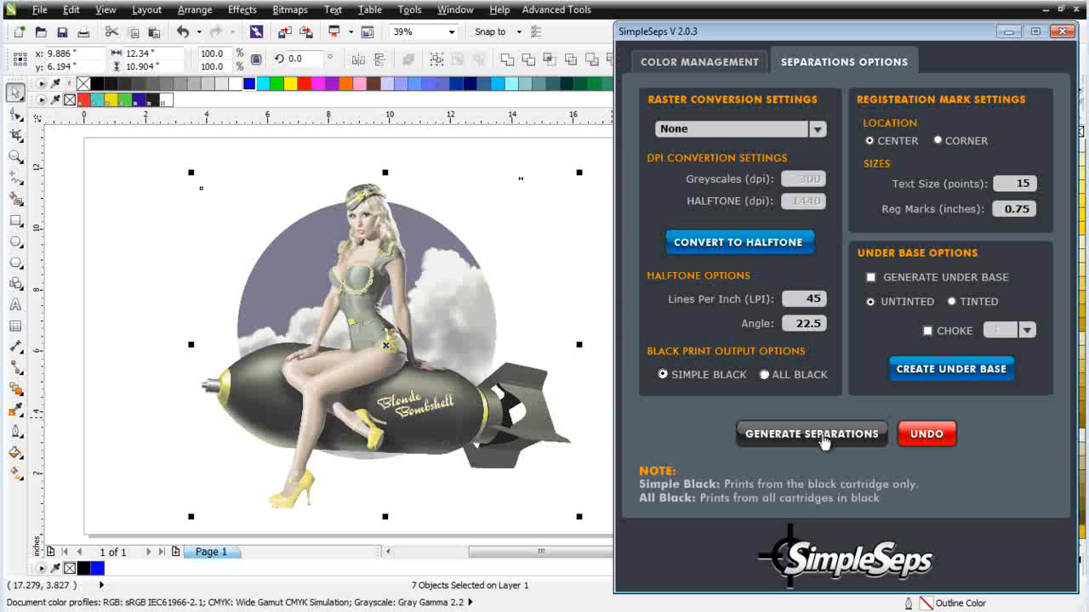
pyautogui.click(725, 66)
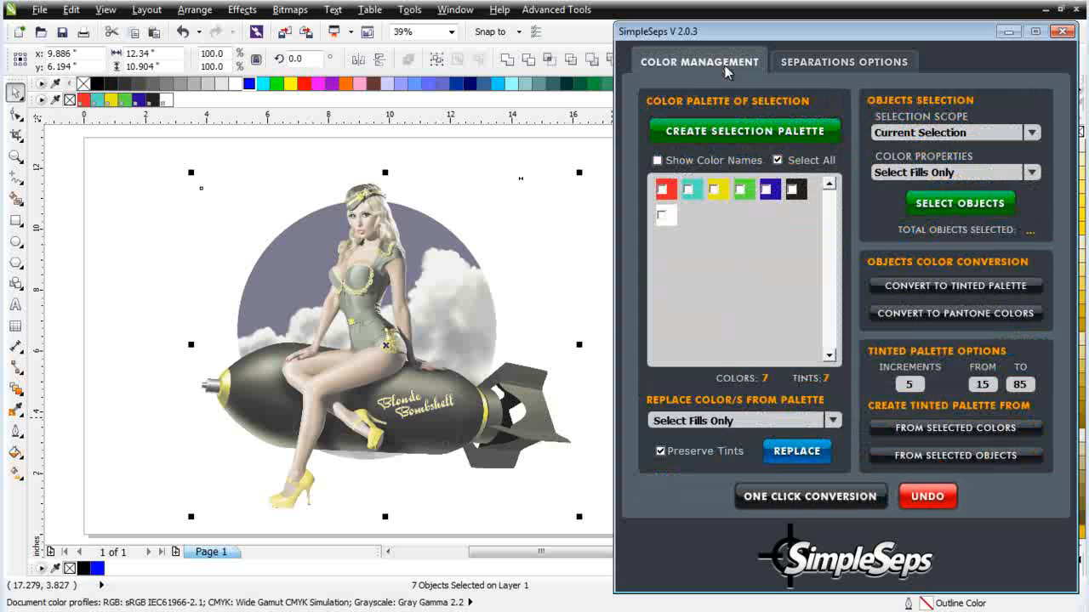
pyautogui.click(657, 161)
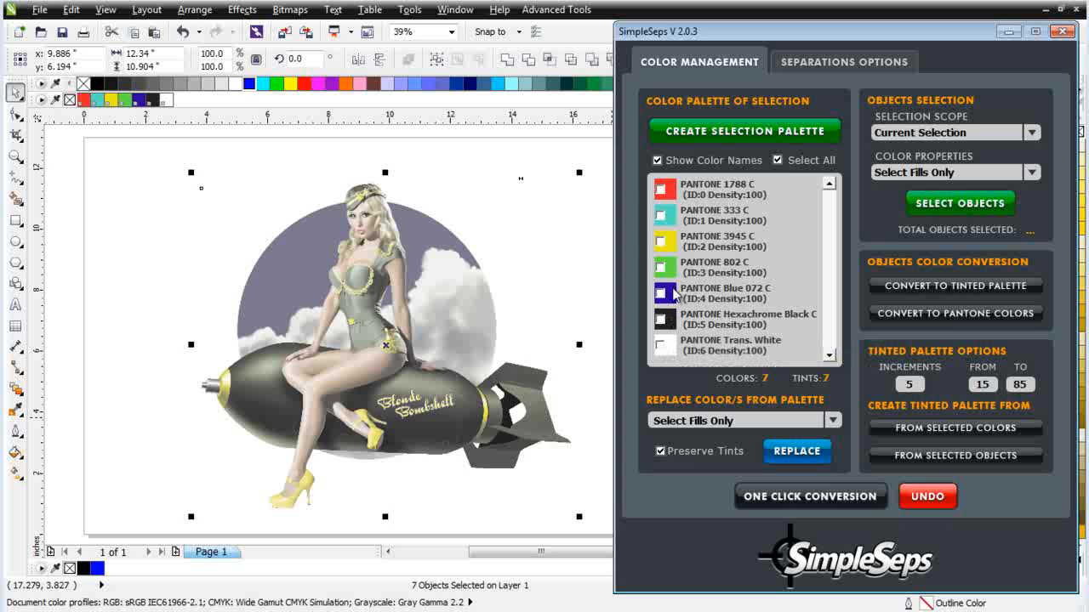
# Step: Undock the PlatesPal color palette and place it floating beside the artwork
pyautogui.moveTo(859, 31); pyautogui.dragTo(697, 120)
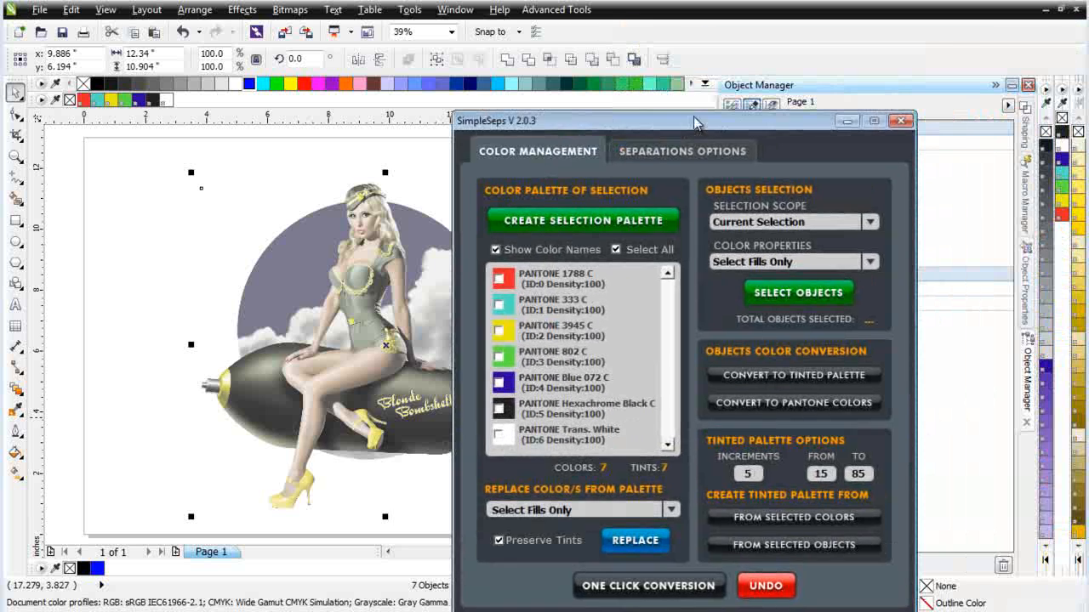
pyautogui.doubleClick(1061, 78)
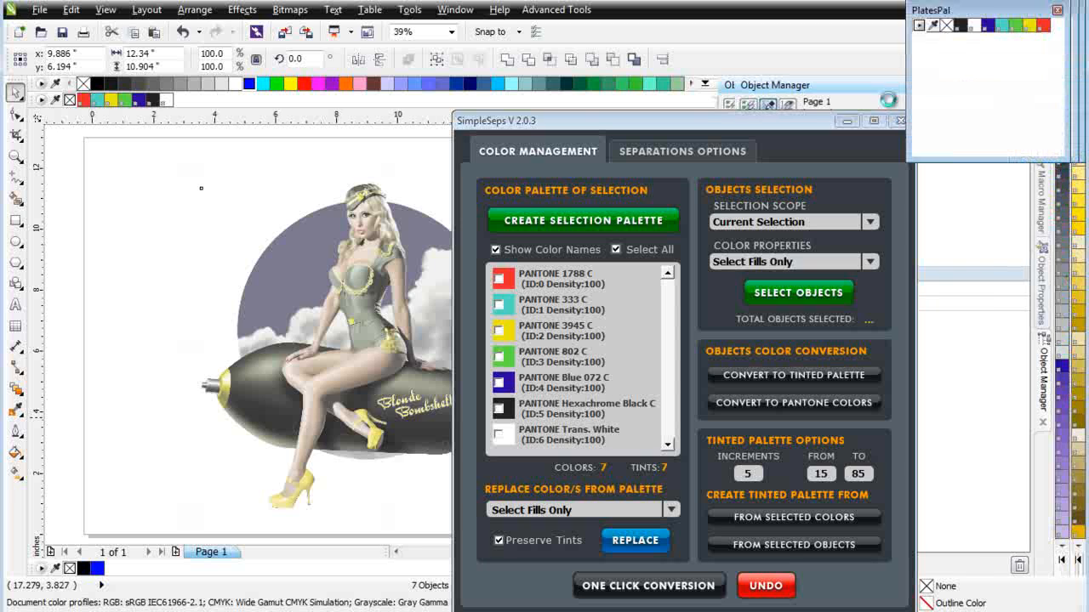
pyautogui.moveTo(636, 190); pyautogui.dragTo(147, 250)
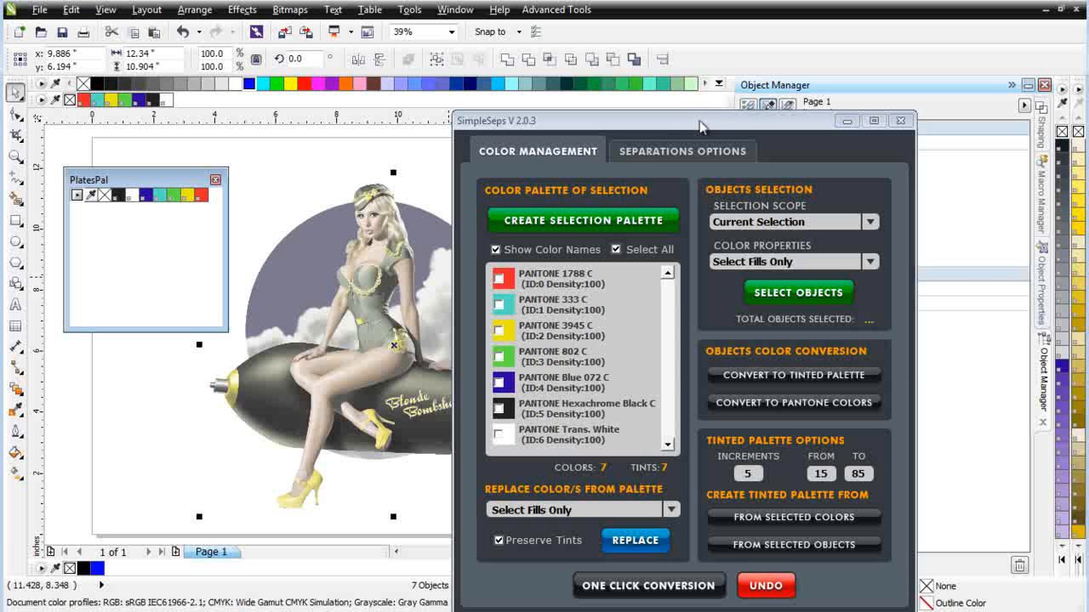
# Step: Generate the separation pages for the selected Pantone-colored bitmaps with SimpleSeps
pyautogui.moveTo(699, 120); pyautogui.dragTo(759, 30)
pyautogui.click(752, 61)
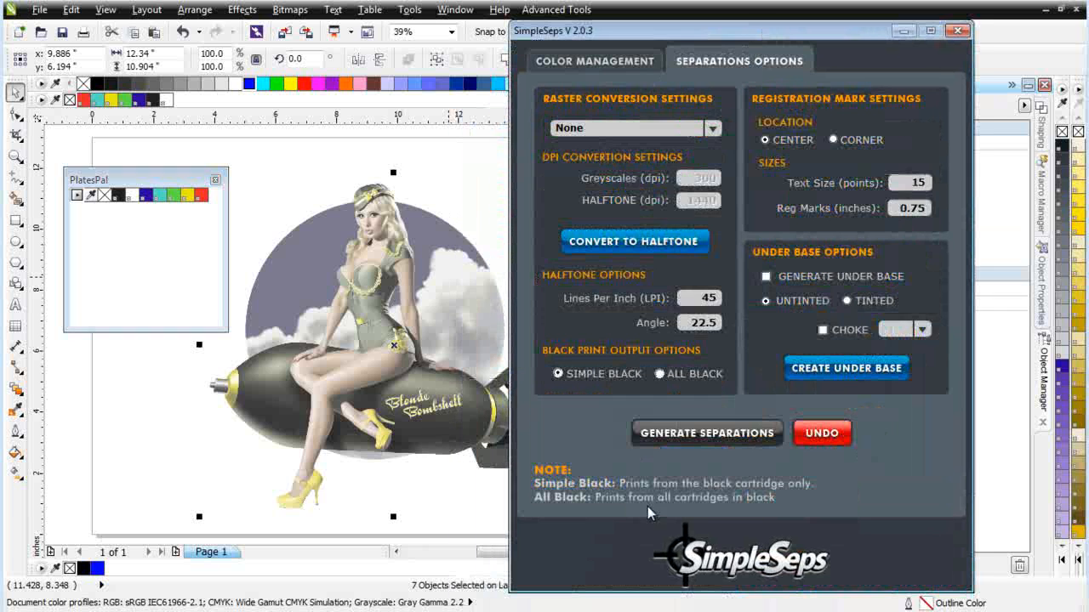
pyautogui.click(744, 442)
pyautogui.click(613, 344)
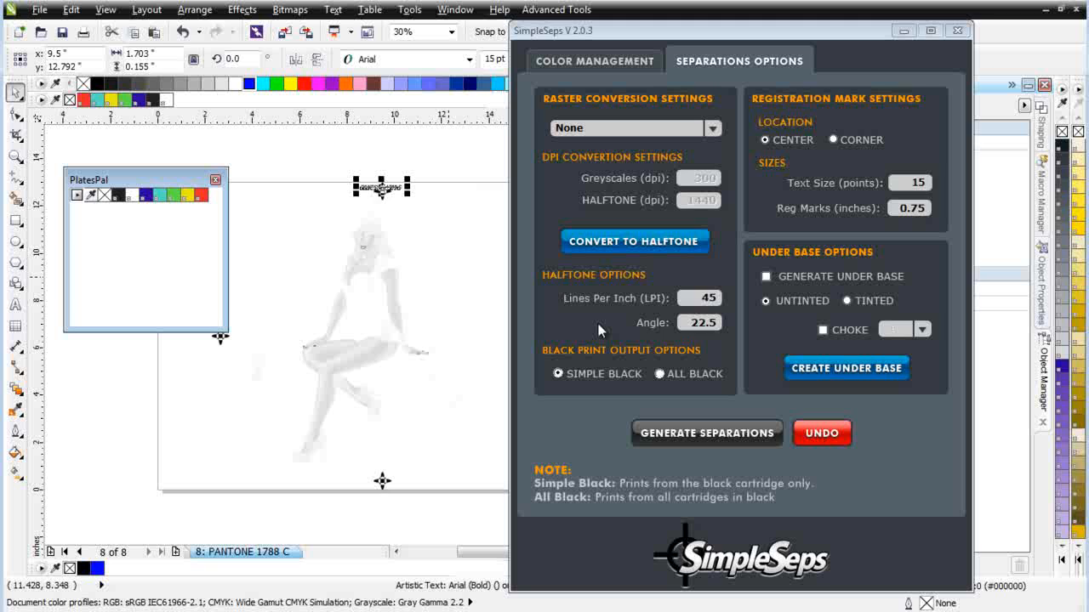
# Step: Examine the color labels, registration marks and artwork on the last separation pages, and return to the composite on Page 1
pyautogui.click(451, 199)
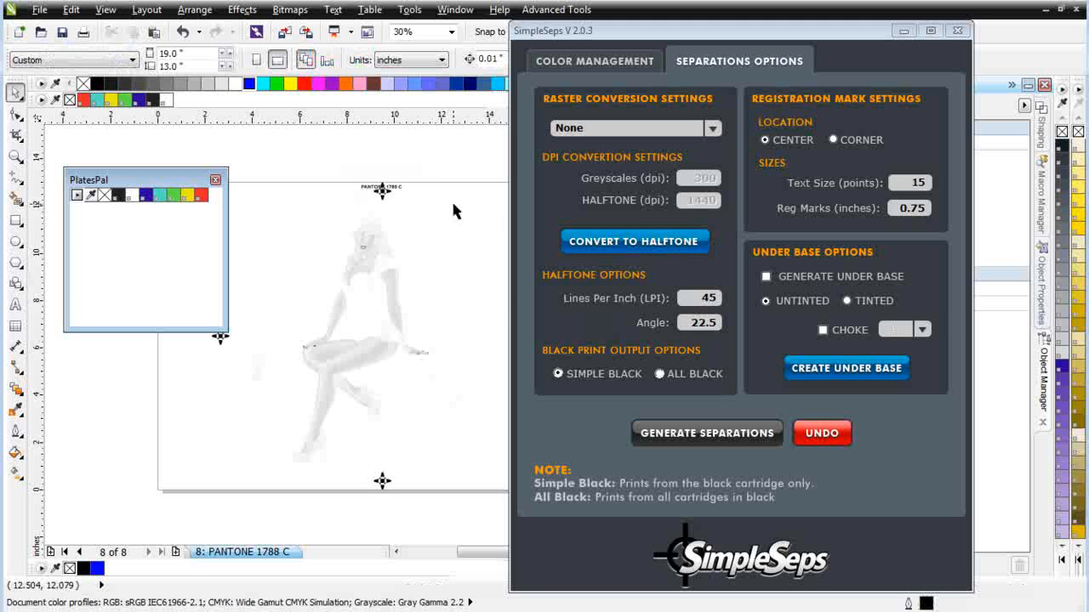
pyautogui.click(396, 187)
pyautogui.scroll(2, 396, 187)
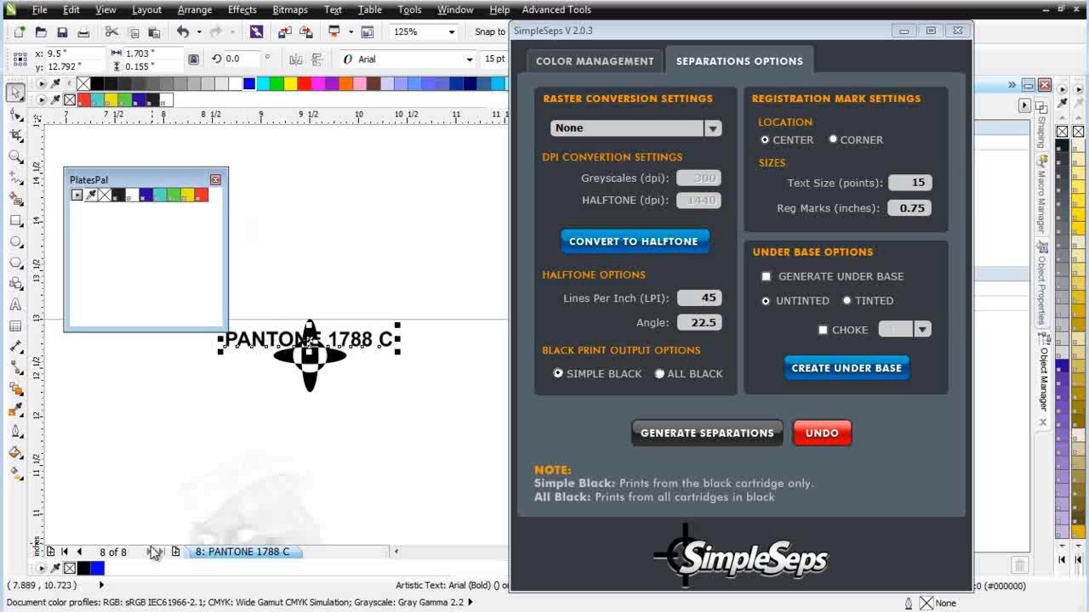
pyautogui.click(80, 552)
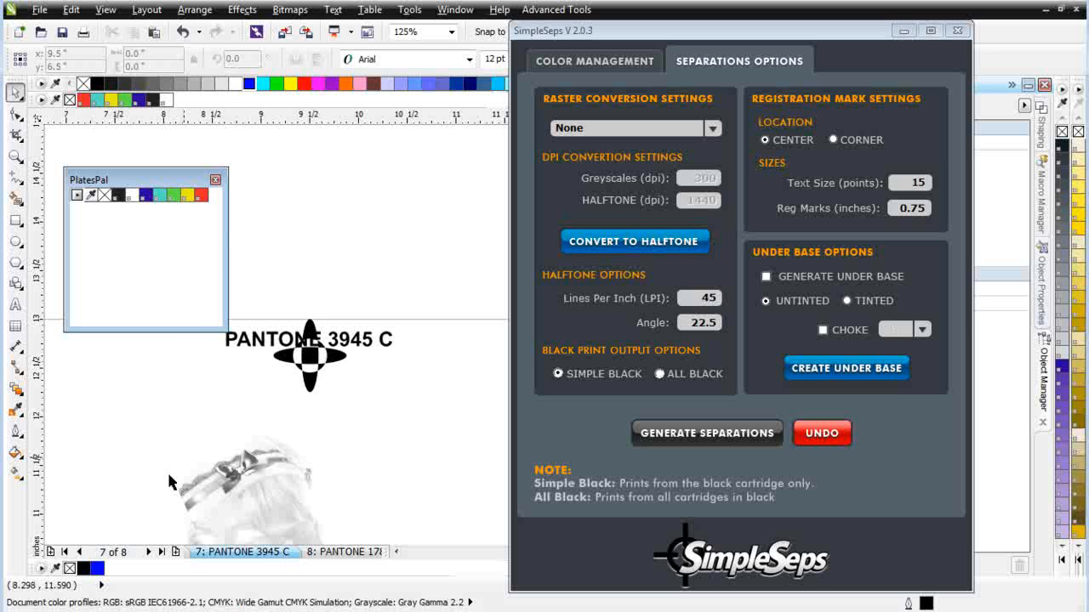
pyautogui.click(79, 552)
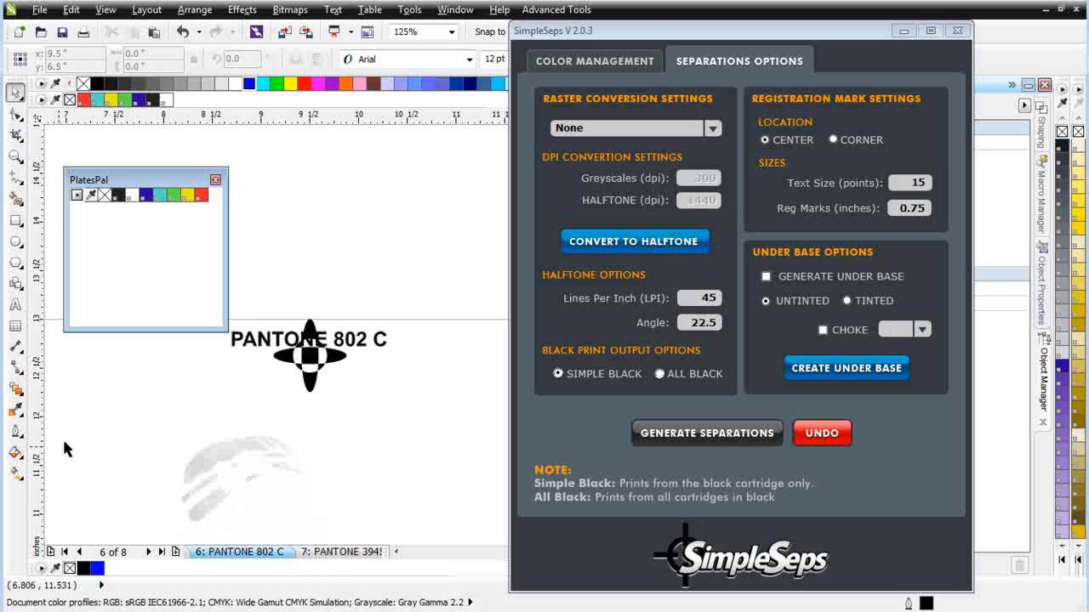
pyautogui.scroll(-5, 357, 460)
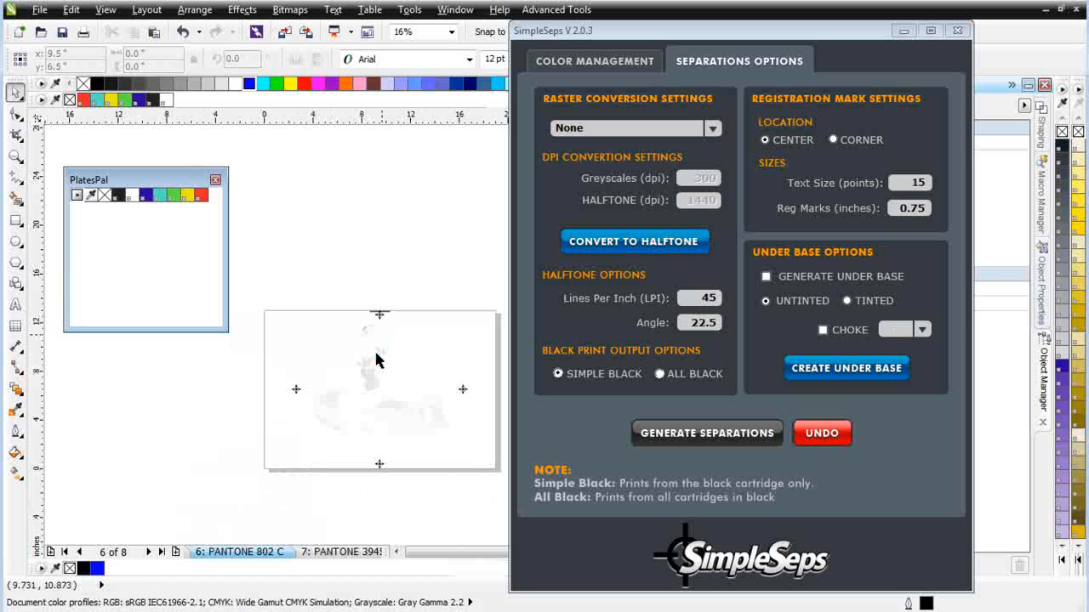
pyautogui.click(64, 552)
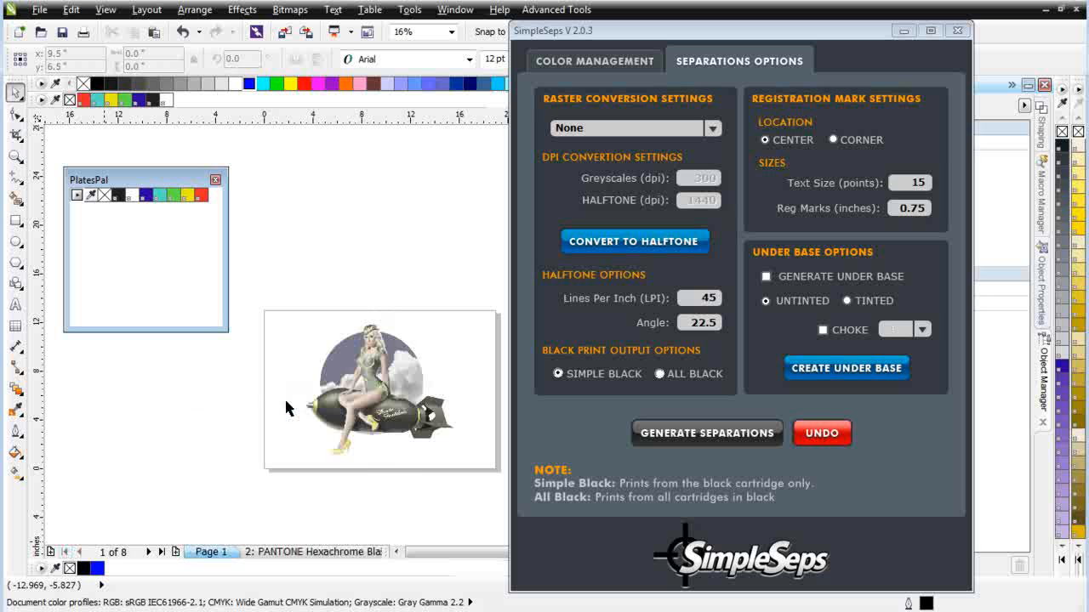
pyautogui.scroll(2, 385, 378)
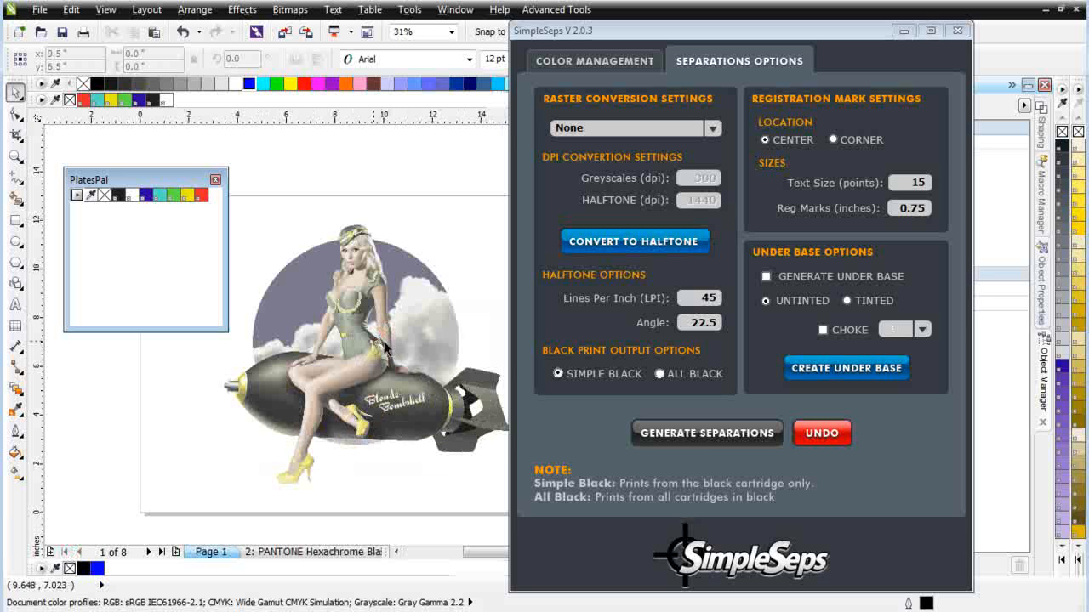